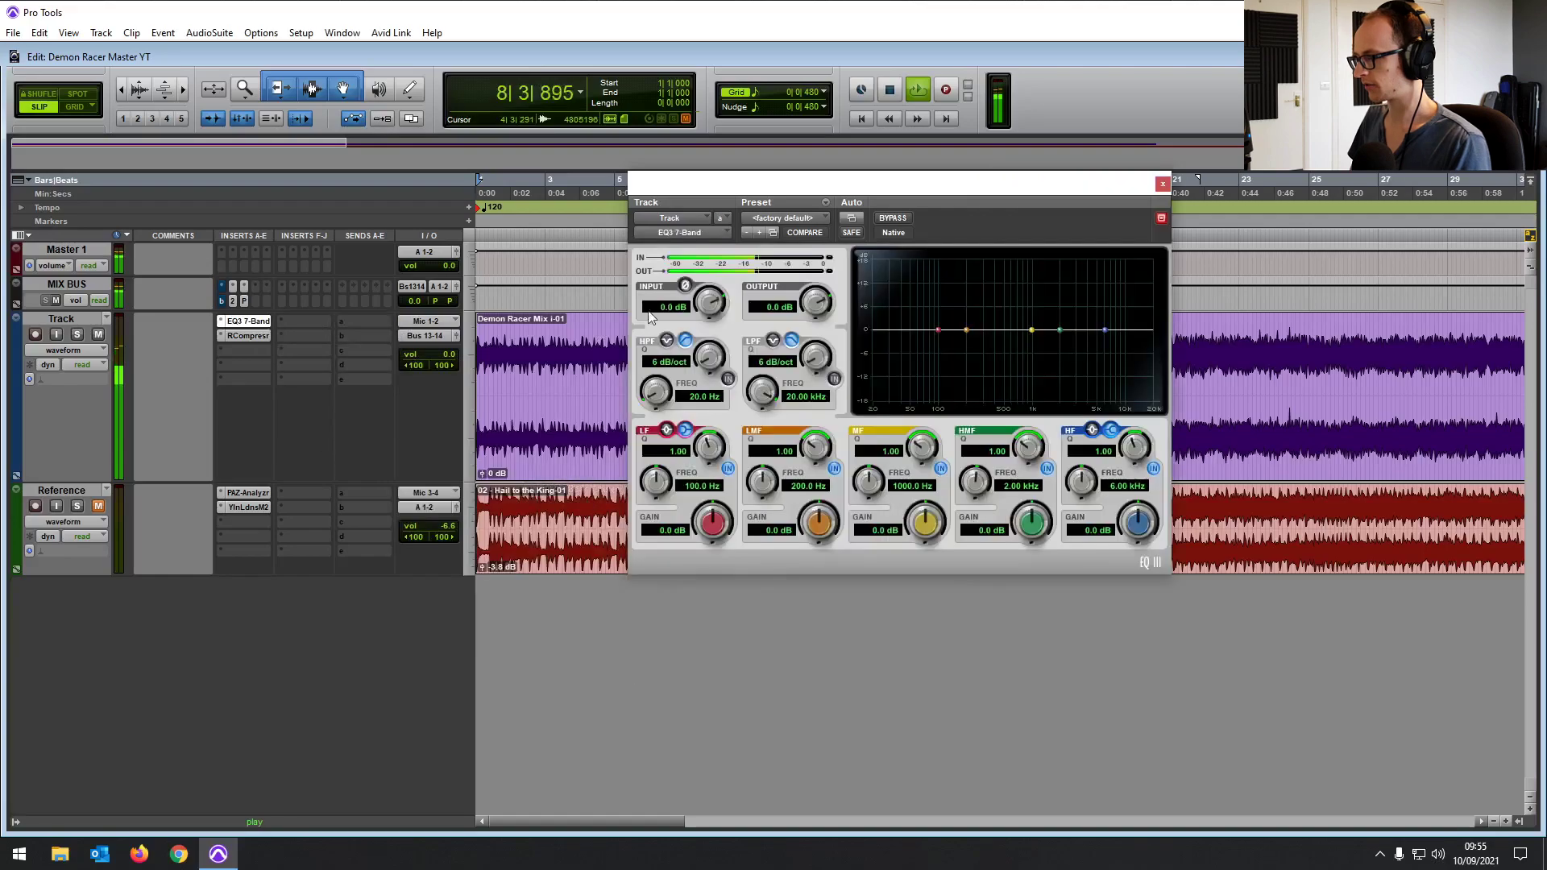
Bypass the compressor insert on the Track channel and set the playback start to about bar 12, where the song gets louder
{"action": "key", "text": "space"}
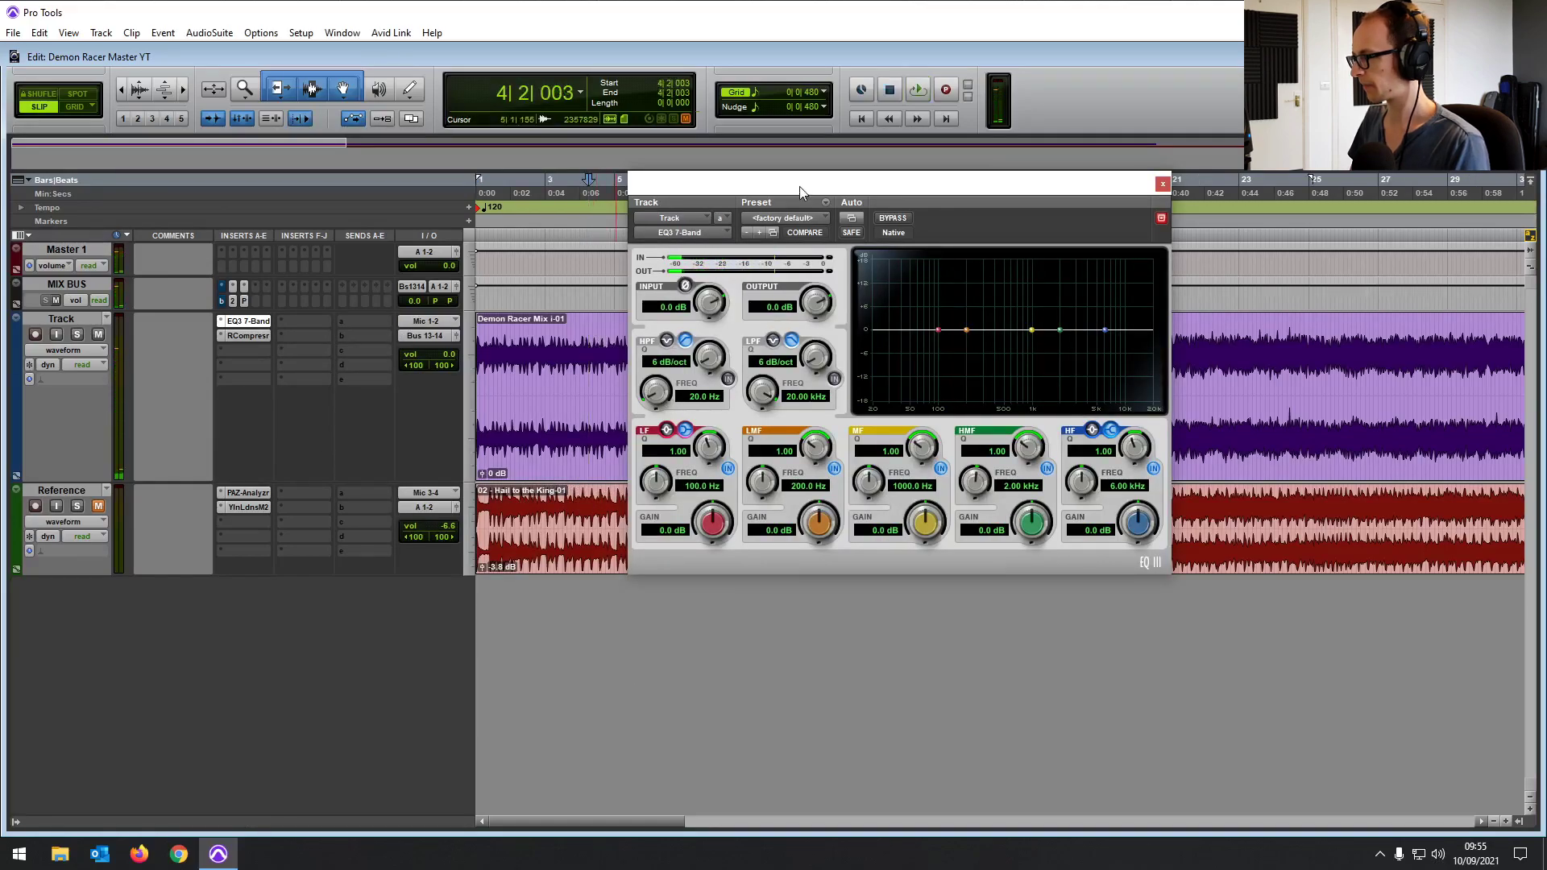
{"action": "left_click_drag", "start_coordinate": [799, 191], "coordinate": [931, 332]}
{"action": "left_click", "coordinate": [240, 335], "text": "ctrl"}
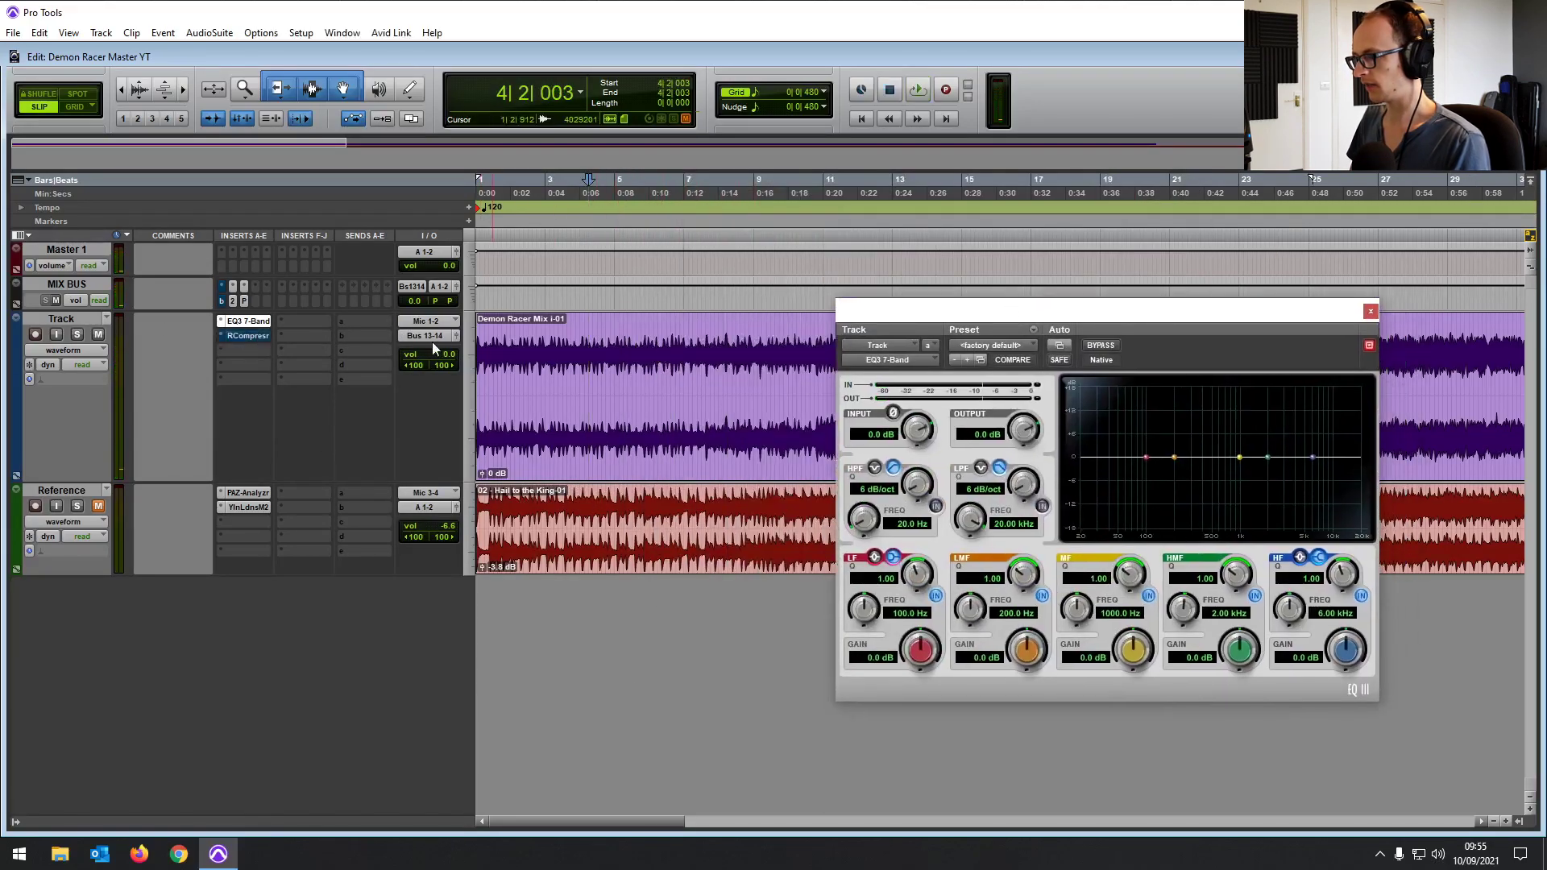
{"action": "left_click", "coordinate": [642, 352]}
{"action": "key", "text": "r"}
{"action": "key", "text": "r"}
{"action": "left_click", "coordinate": [576, 339]}
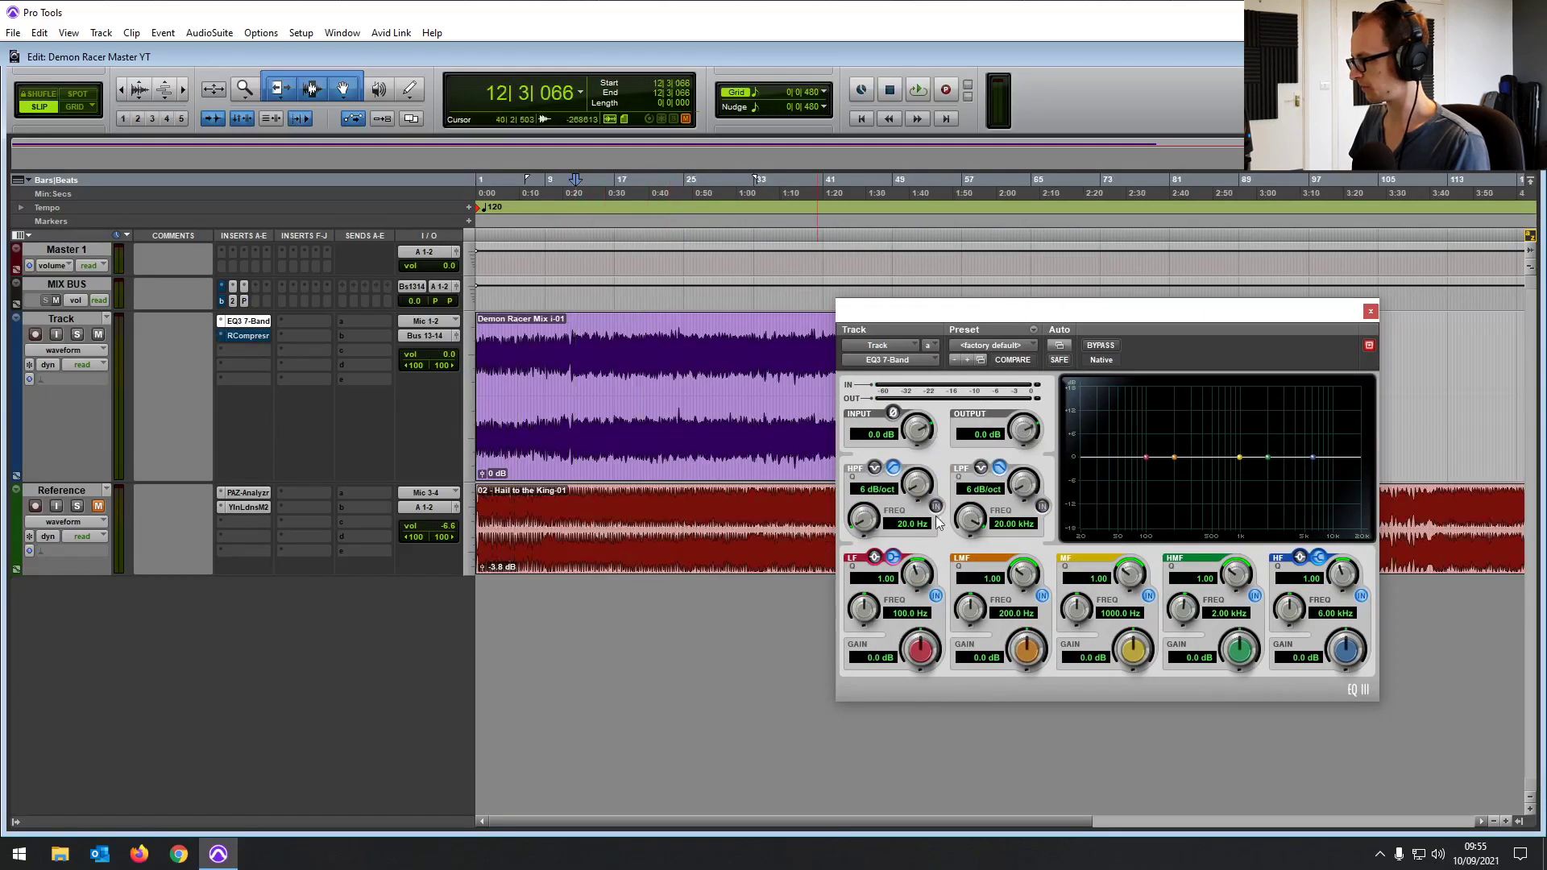
During playback, enable the EQ's high-pass filter with an 18 dB/oct slope at about 25.9 Hz
{"action": "key", "text": "space"}
{"action": "left_click_drag", "start_coordinate": [909, 488], "coordinate": [910, 443]}
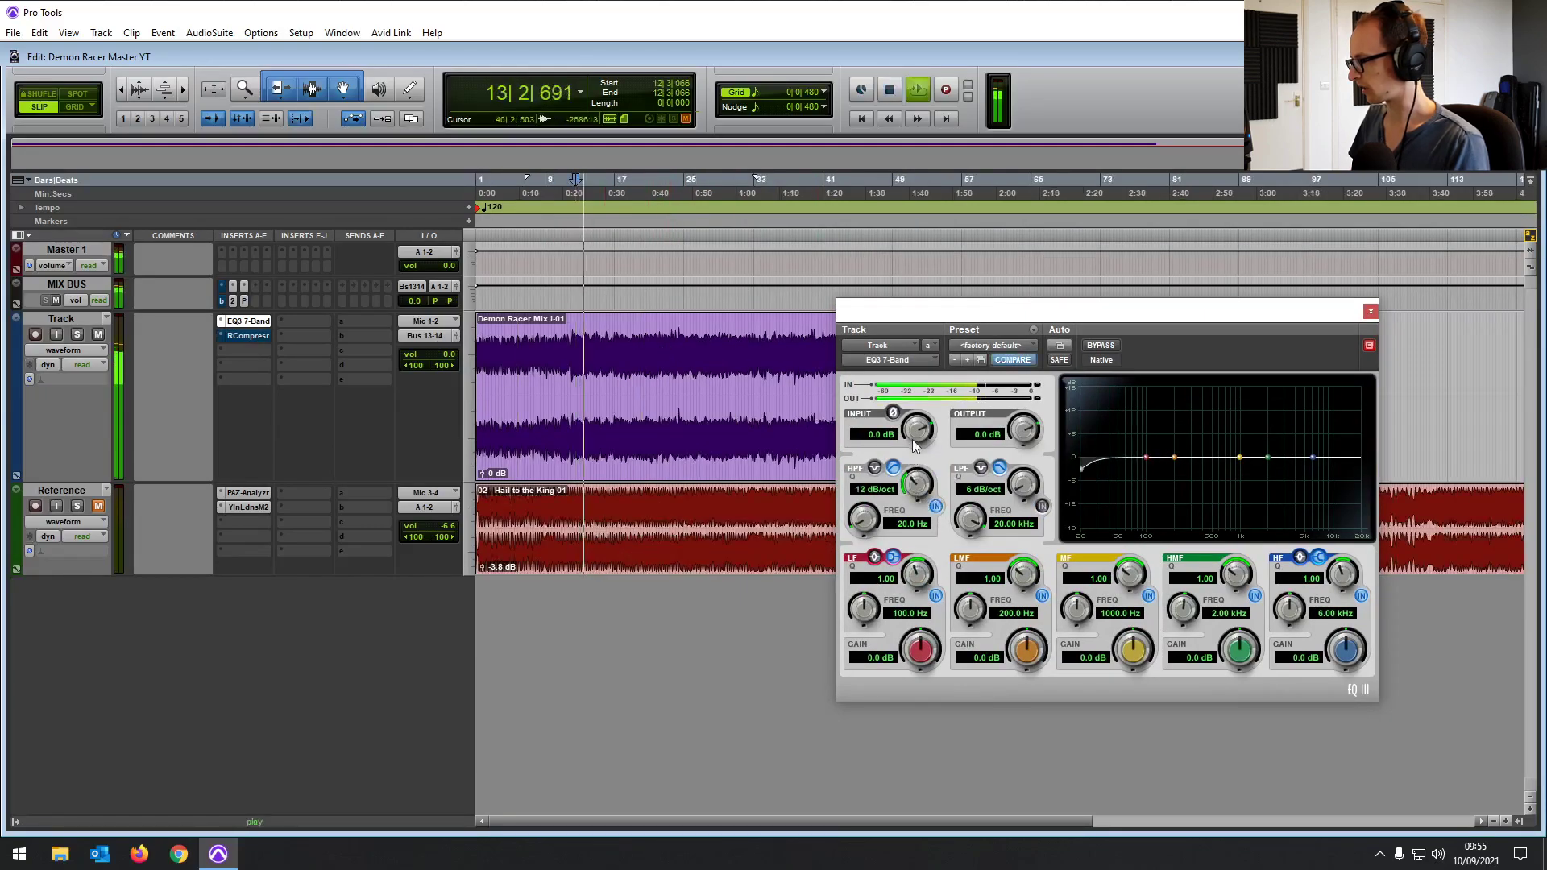
{"action": "left_click_drag", "start_coordinate": [1082, 467], "coordinate": [1092, 476]}
{"action": "left_click_drag", "start_coordinate": [1049, 315], "coordinate": [827, 208]}
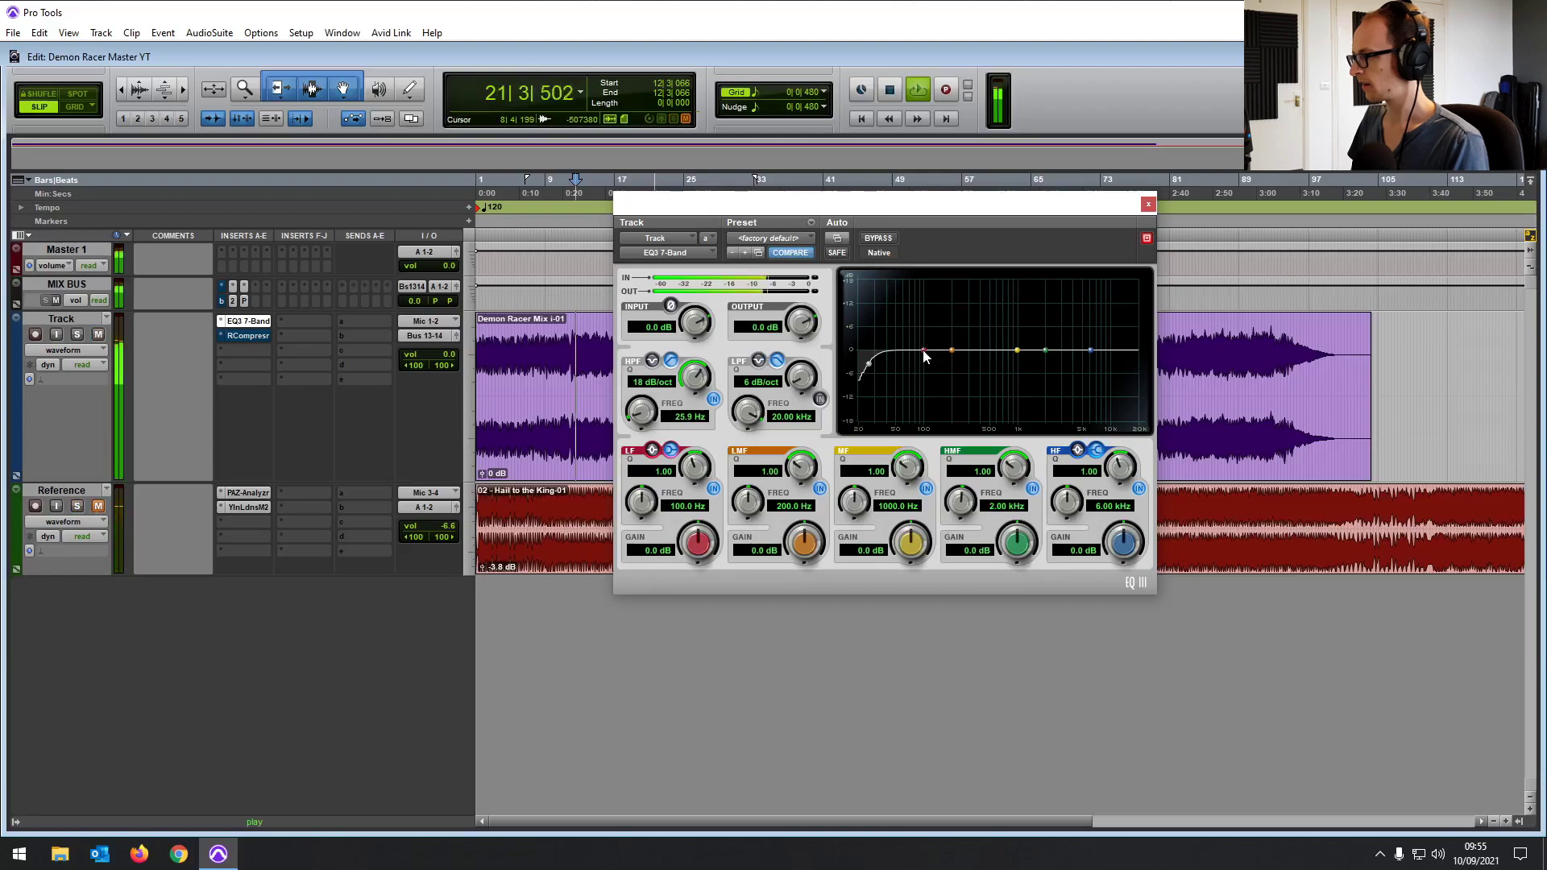
Turn the EQ's LF band into a narrow peak of about 2.3 dB at 52.9 Hz with Q 4.31, and set the output to -0.3 dB
{"action": "mouse_move", "coordinate": [924, 352]}
{"action": "left_mouse_down"}
{"action": "mouse_move", "coordinate": [899, 323]}
{"action": "mouse_move", "coordinate": [888, 344]}
{"action": "mouse_move", "coordinate": [891, 288]}
{"action": "mouse_move", "coordinate": [896, 343]}
{"action": "left_mouse_up"}
{"action": "left_click", "coordinate": [651, 453]}
{"action": "key", "text": "space"}
{"action": "key", "text": "space"}
{"action": "key", "text": "space"}
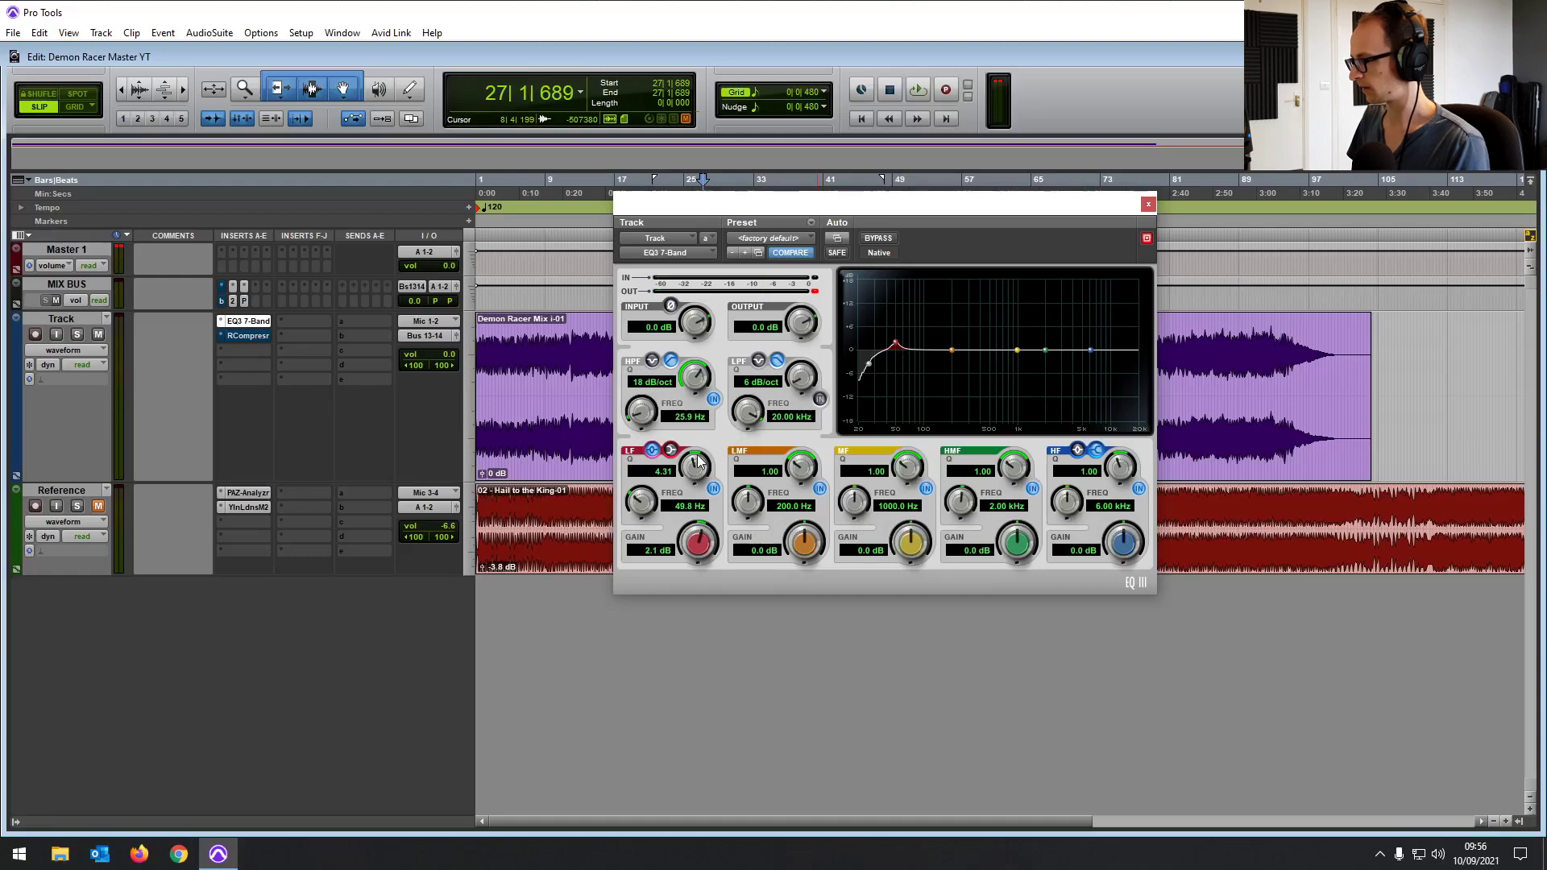
{"action": "key", "text": "space"}
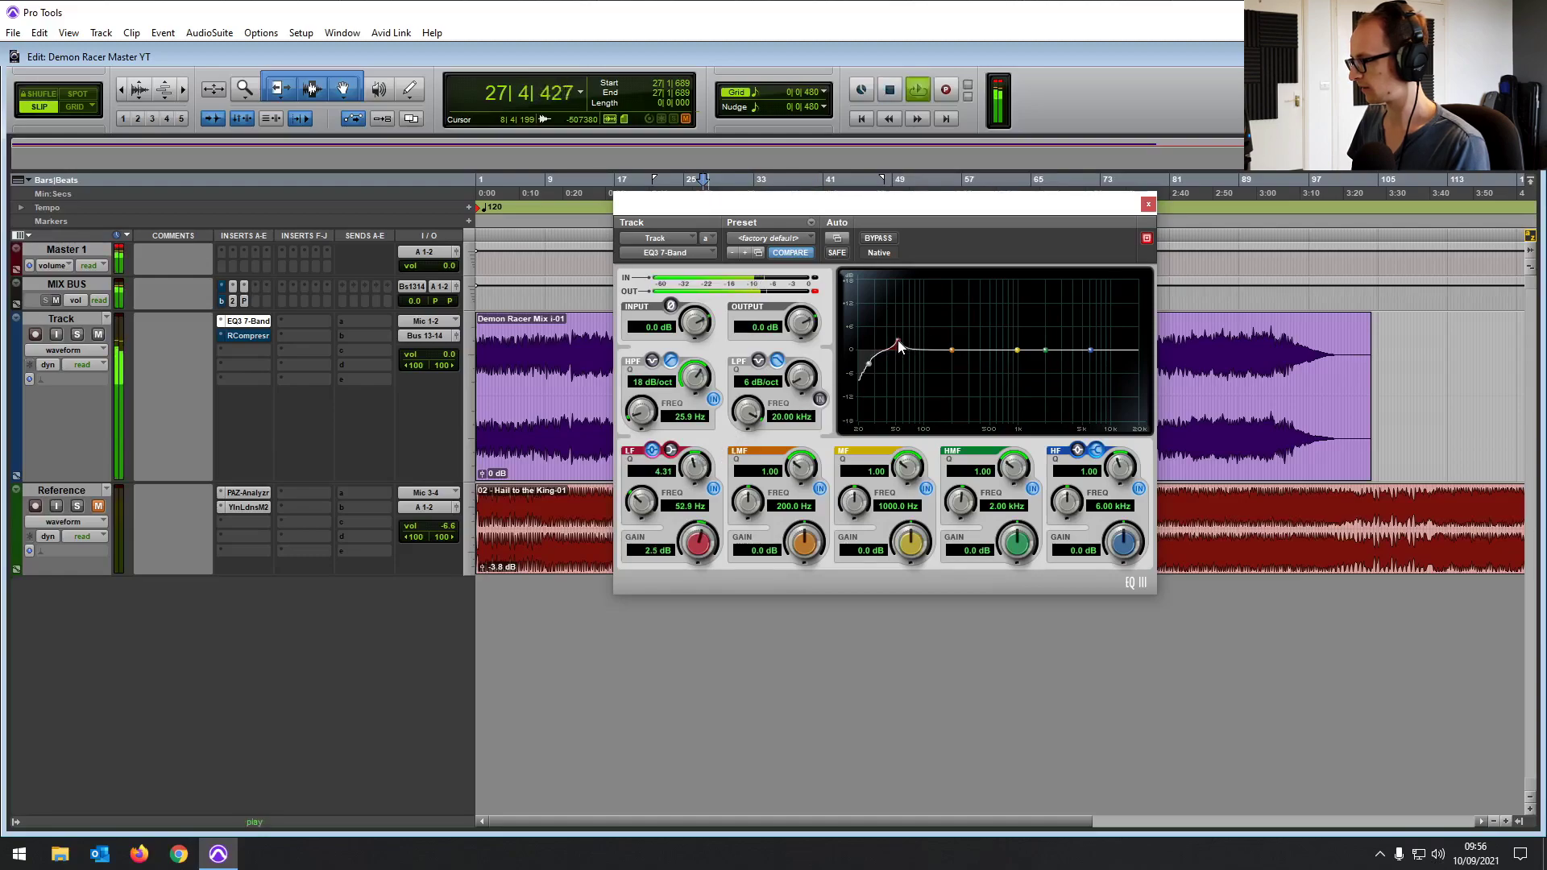
{"action": "left_click_drag", "start_coordinate": [897, 341], "coordinate": [898, 342]}
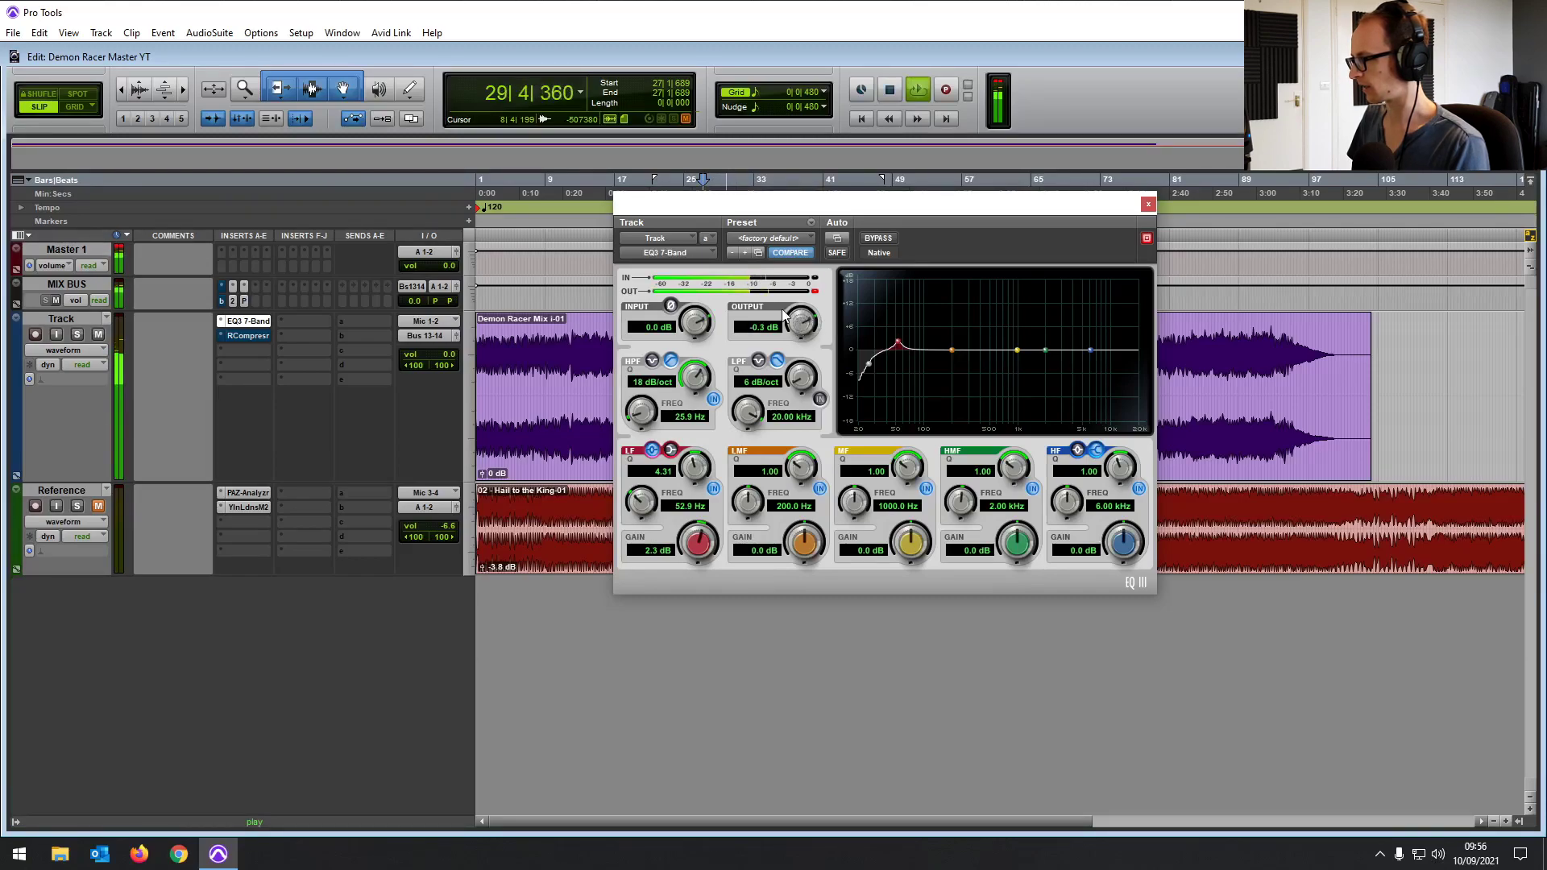
Compare the track with and without the EQ during playback, leaving the EQ active
{"action": "key", "text": "space"}
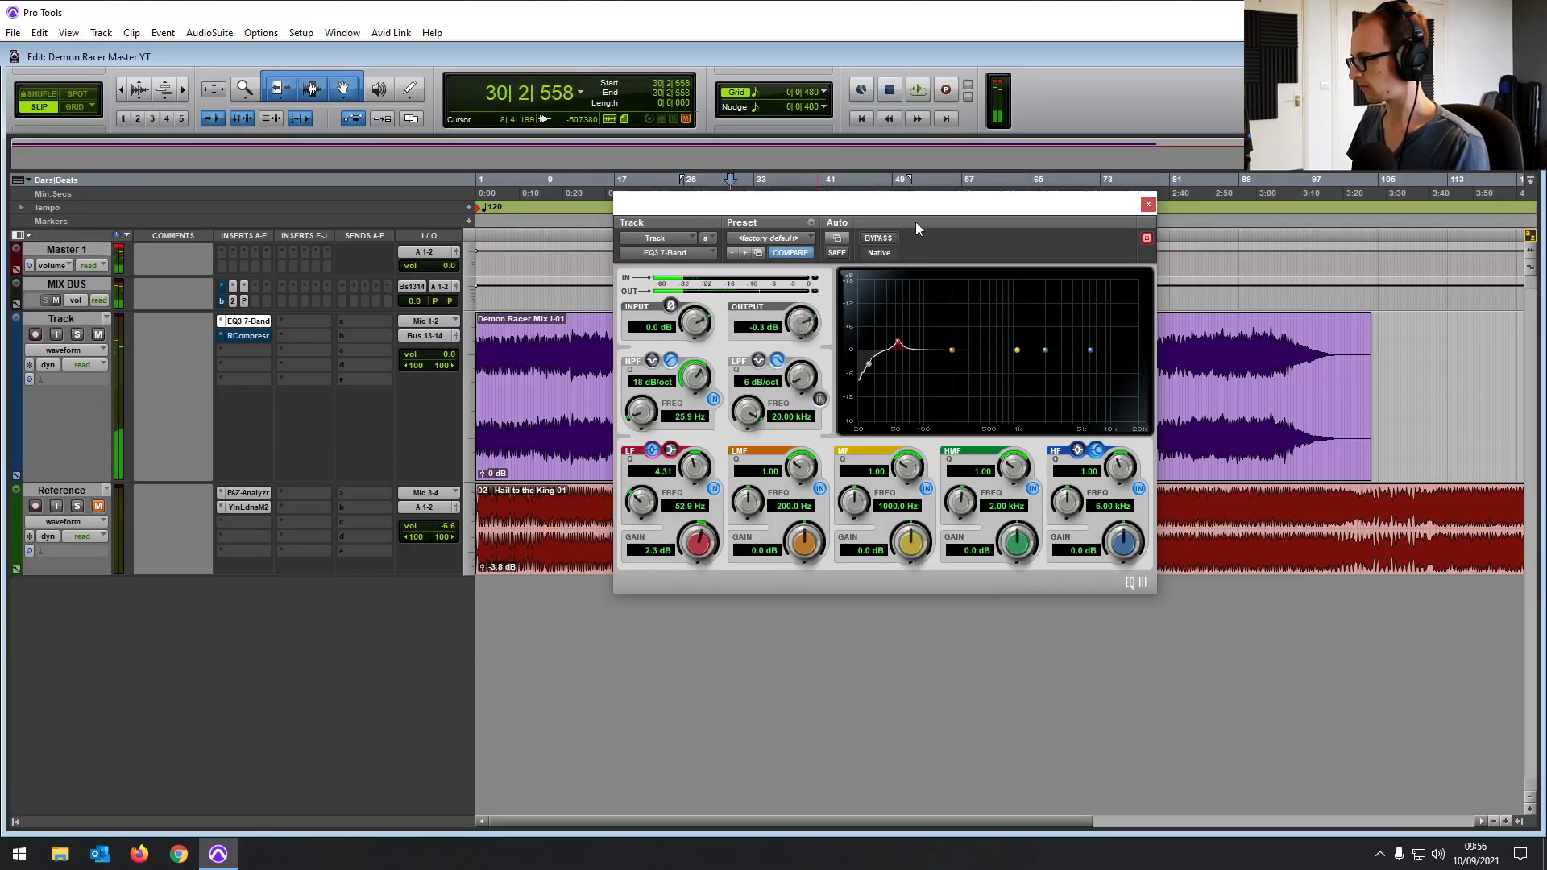
{"action": "key", "text": "space"}
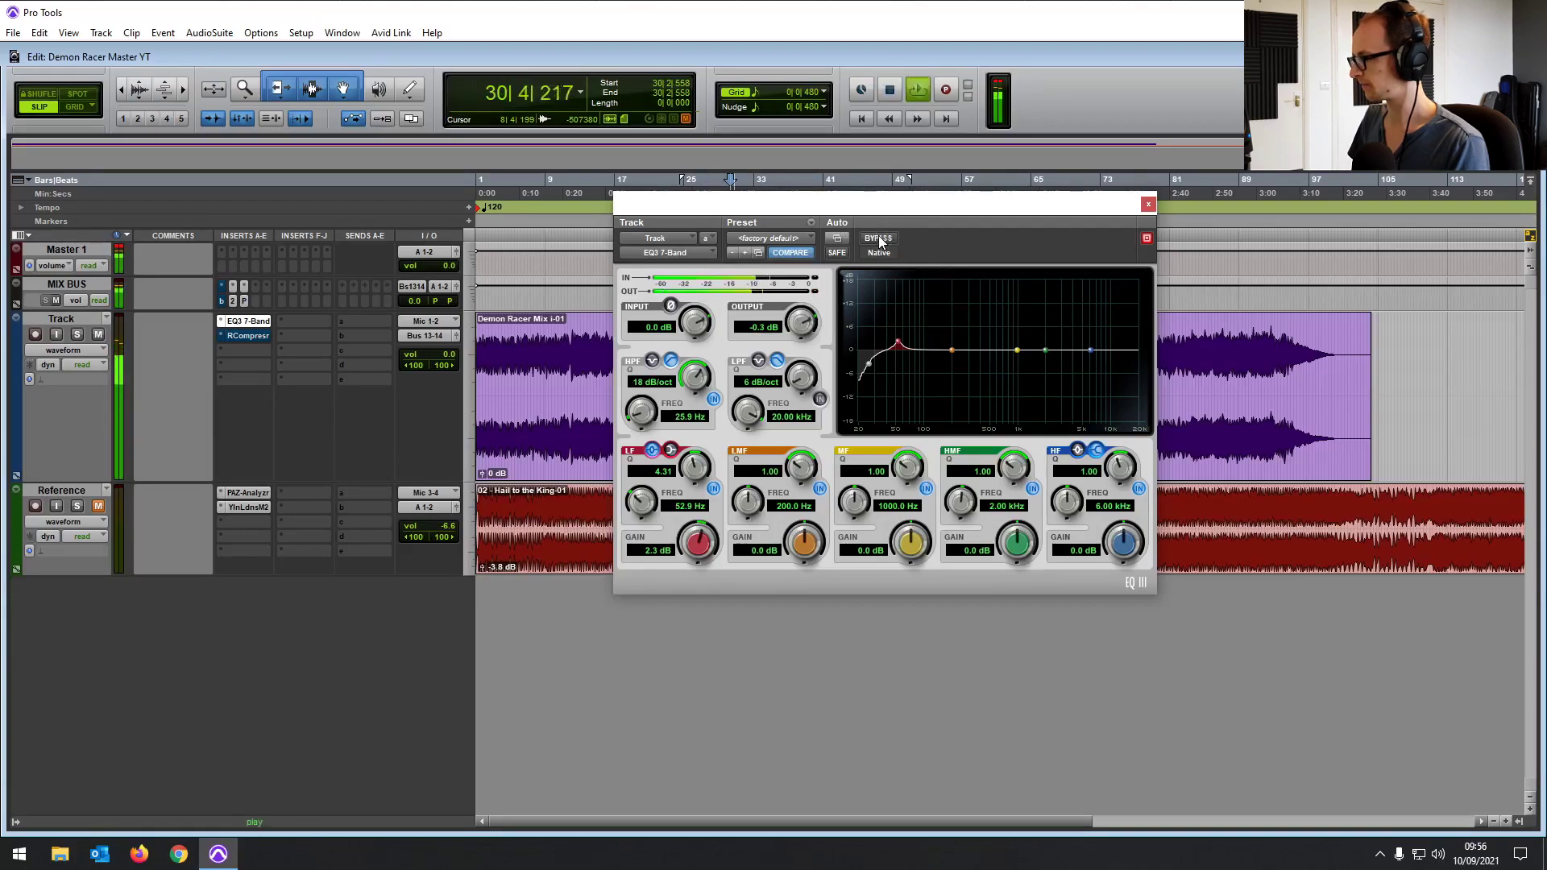
{"action": "left_click", "coordinate": [879, 238]}
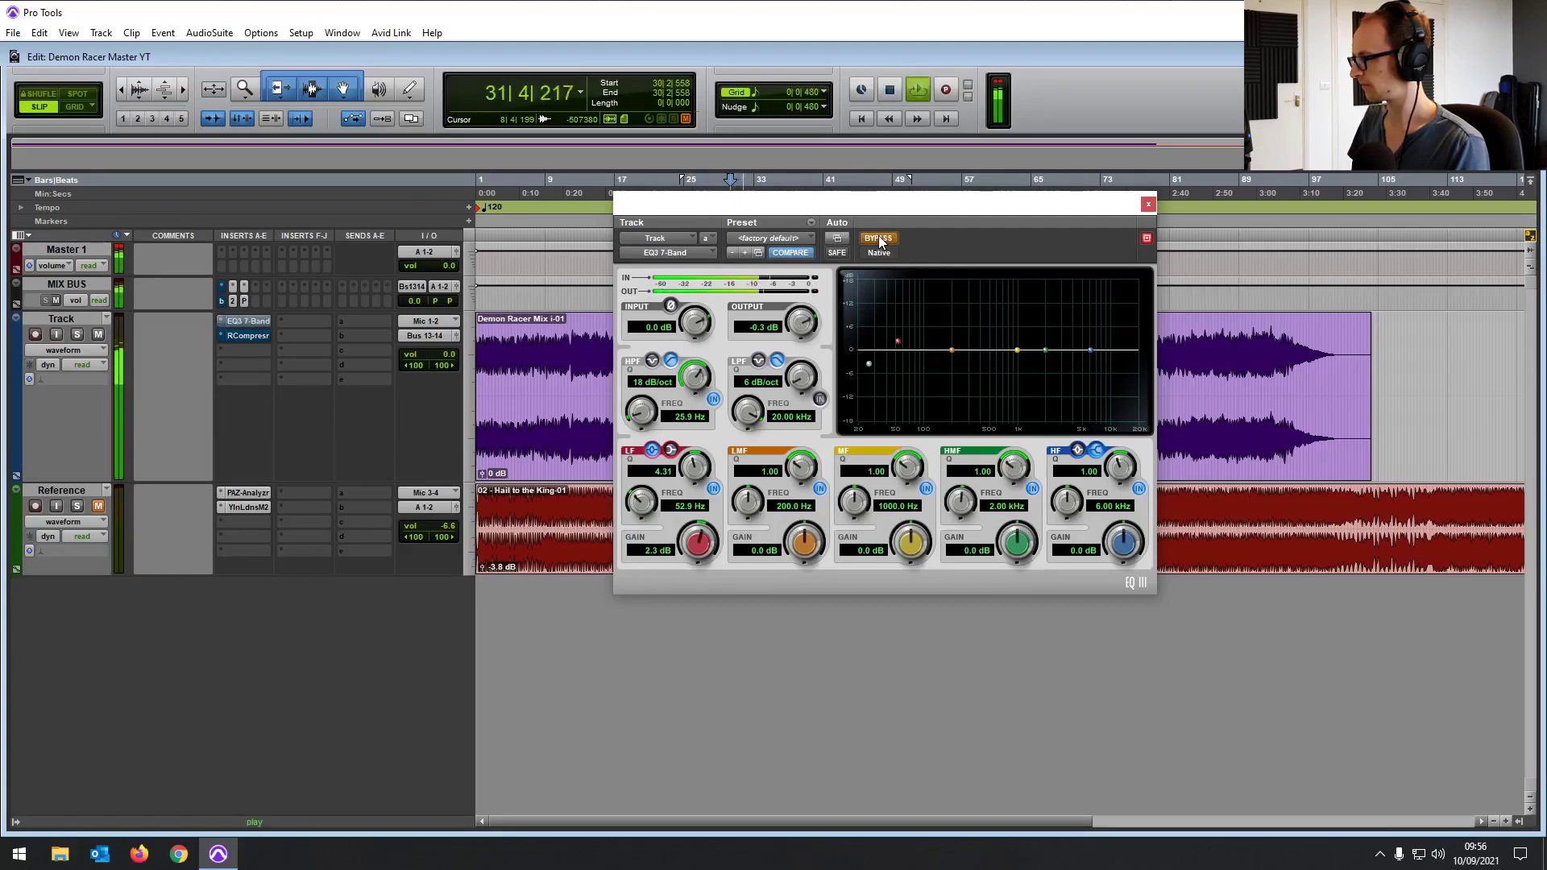
{"action": "left_click", "coordinate": [879, 238]}
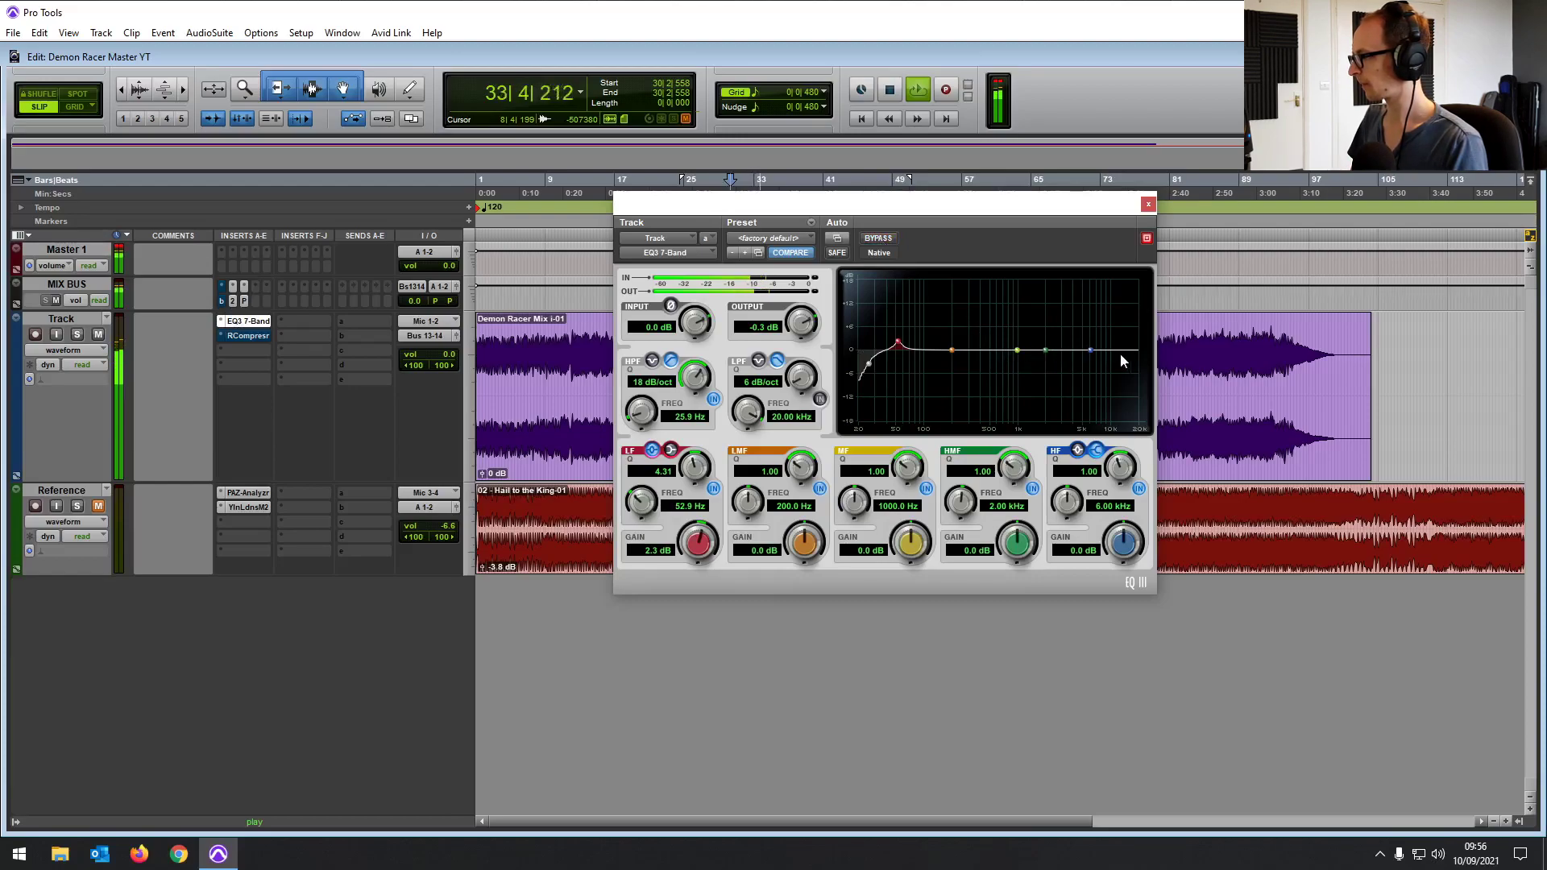
Open and reactivate the Track channel's RCompressor, setting its threshold to about -12.2 and its gain to about 2.8
{"action": "left_click", "coordinate": [228, 336]}
{"action": "left_click_drag", "start_coordinate": [695, 406], "coordinate": [694, 410]}
{"action": "left_click_drag", "start_coordinate": [898, 443], "coordinate": [900, 438]}
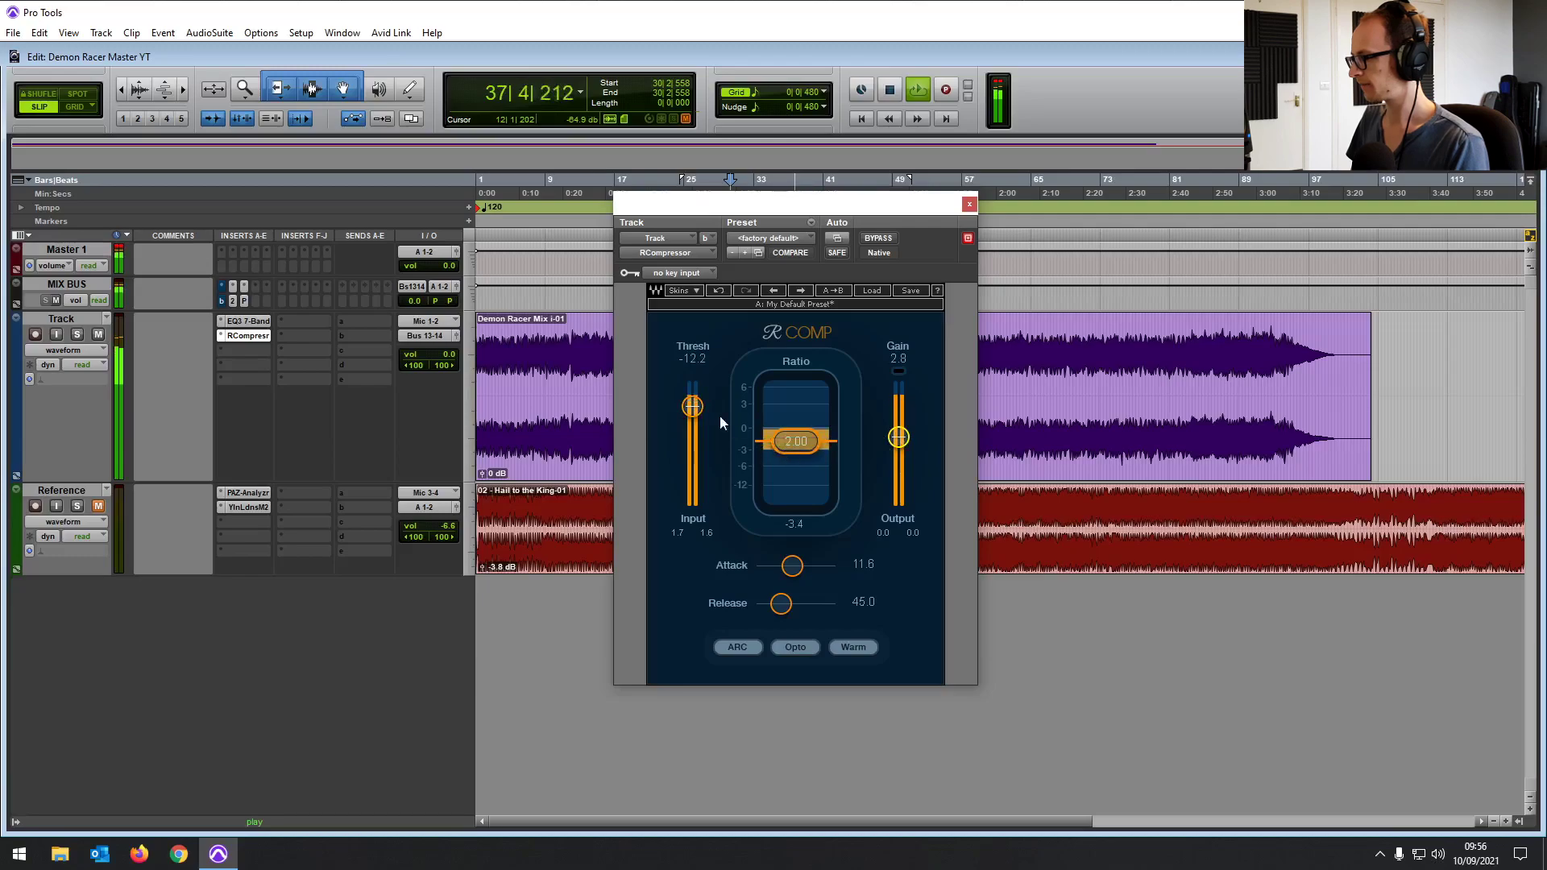
Load the Crow Master Comp preset into the compressor and adjust its threshold to about -10.6 during playback
{"action": "left_click", "coordinate": [872, 290]}
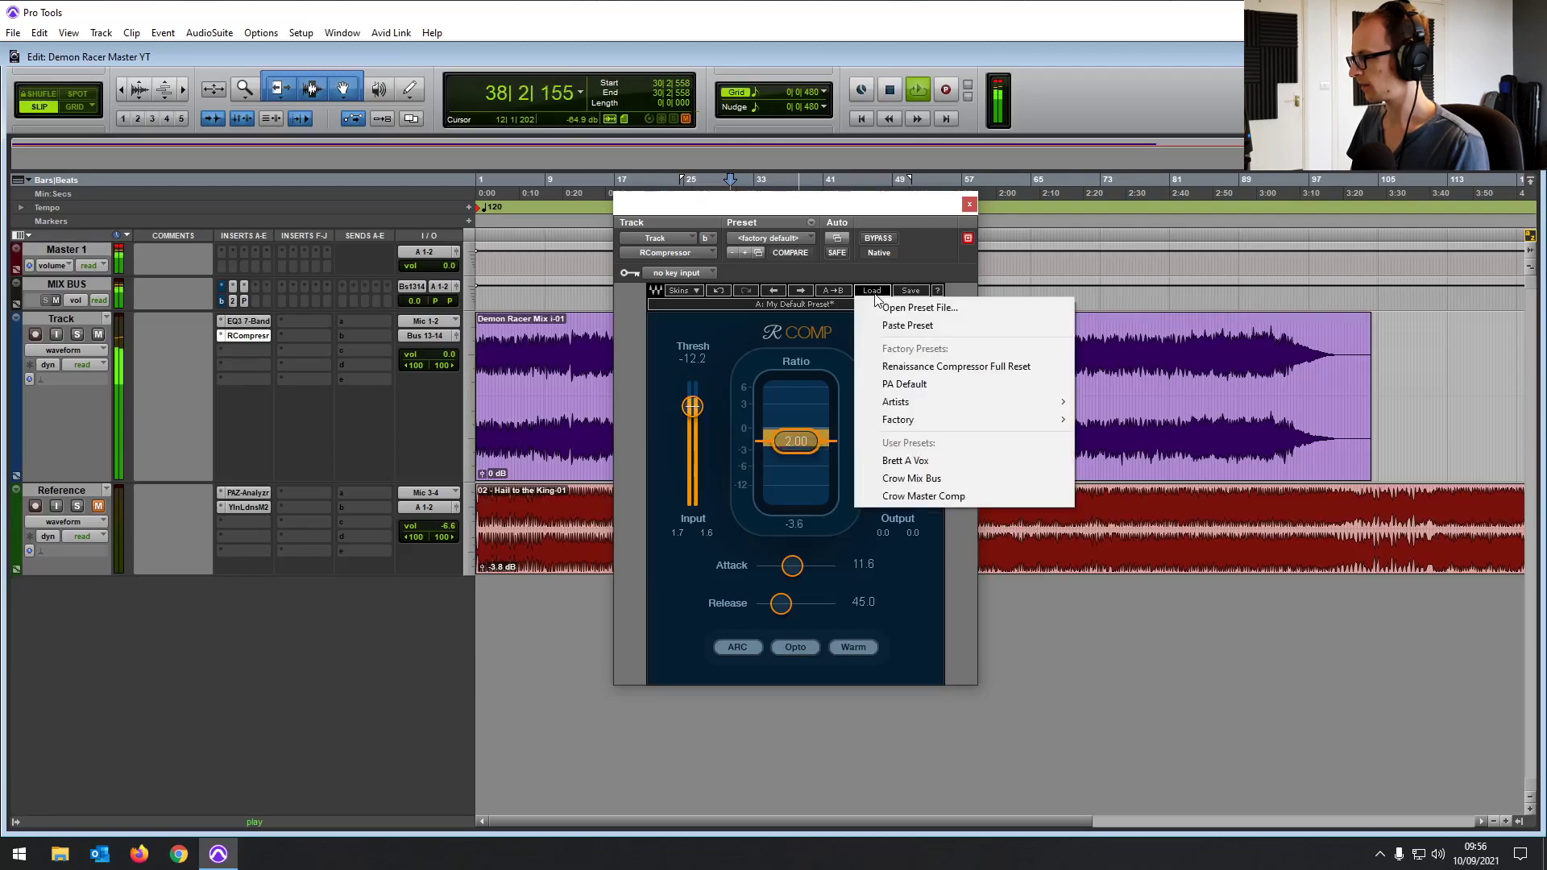
{"action": "left_click", "coordinate": [944, 496]}
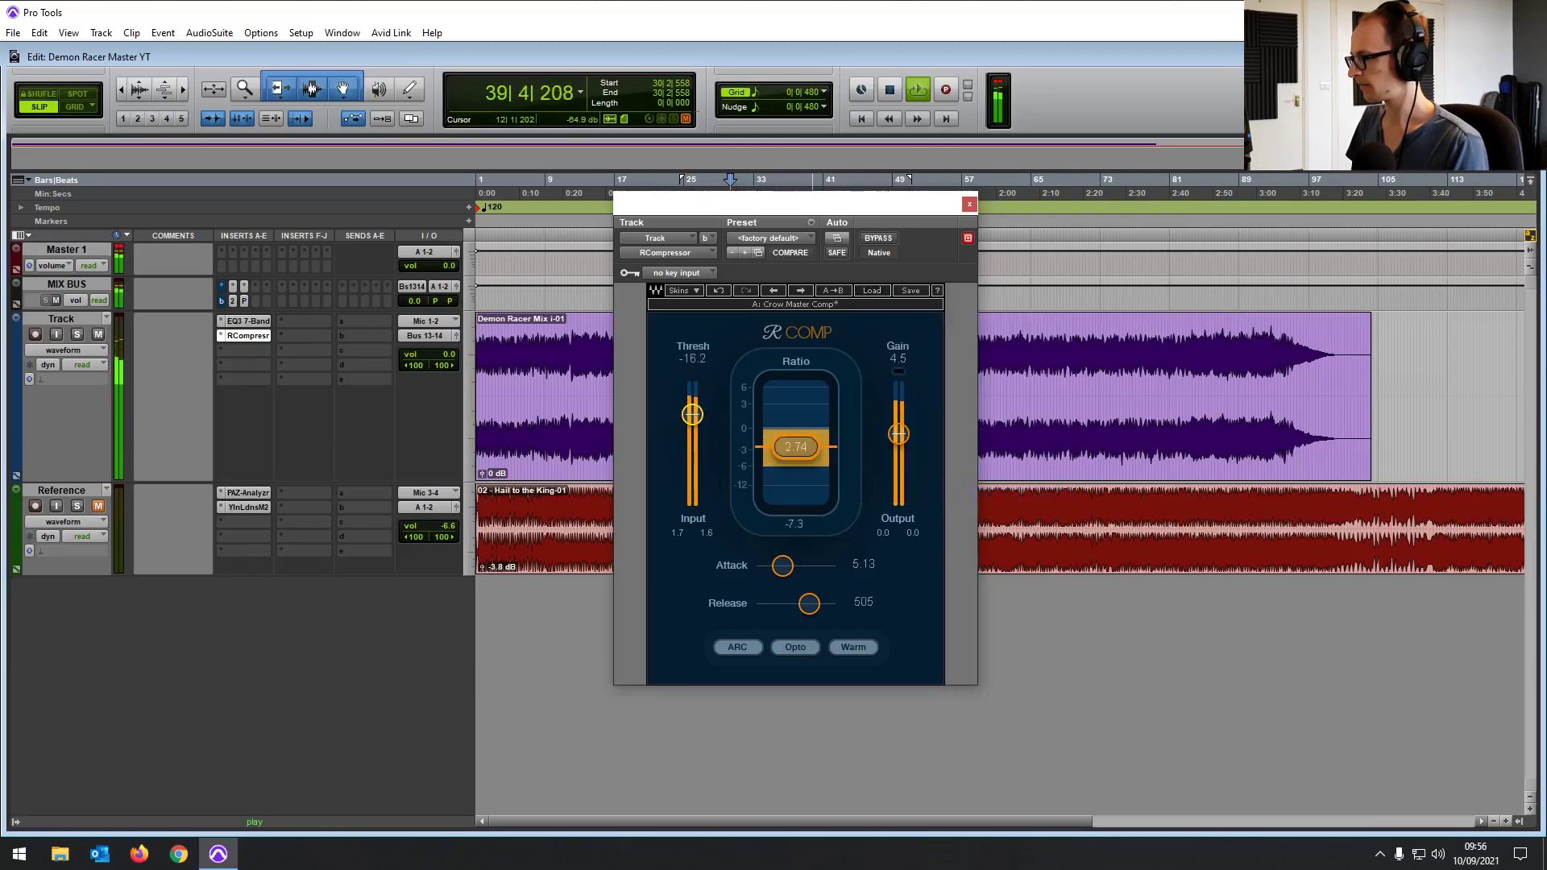
{"action": "left_click_drag", "start_coordinate": [692, 410], "coordinate": [693, 407]}
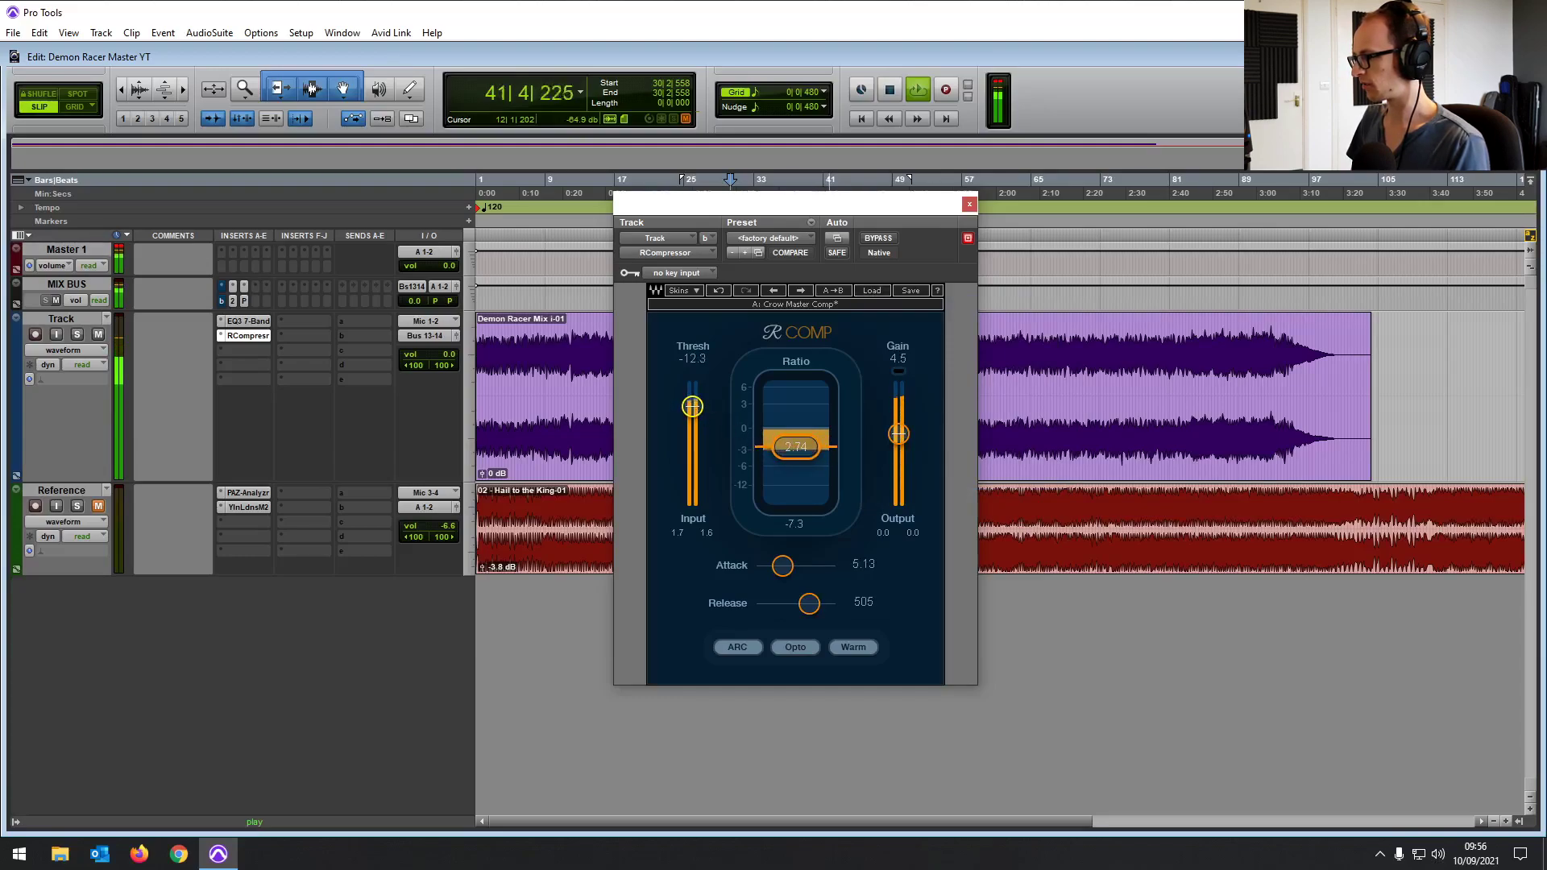
{"action": "key", "text": "space"}
{"action": "left_click_drag", "start_coordinate": [692, 406], "coordinate": [692, 407]}
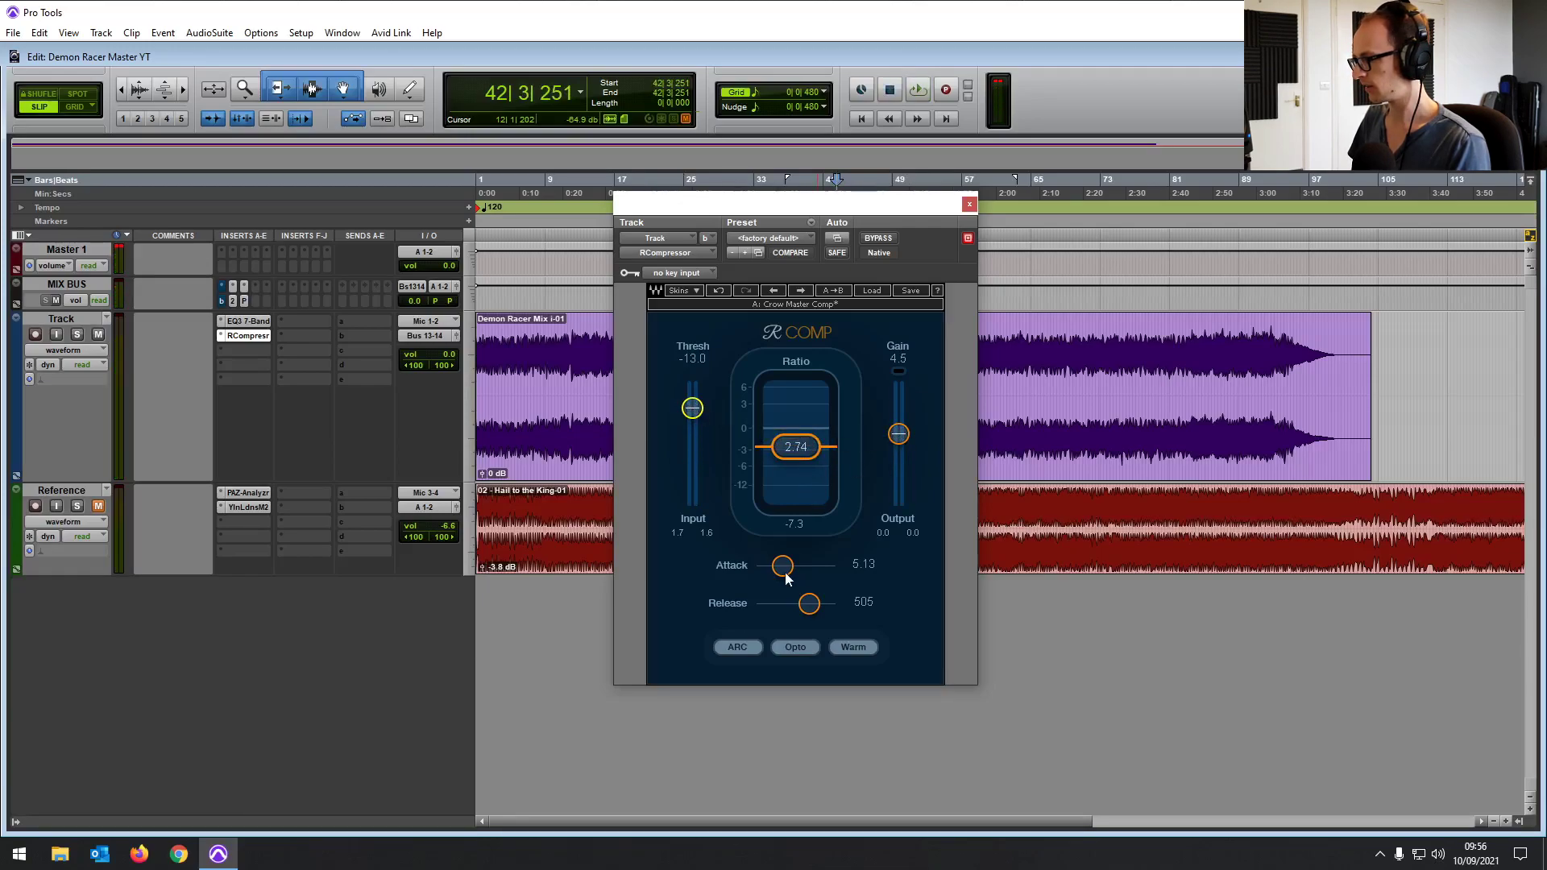
{"action": "key", "text": "space"}
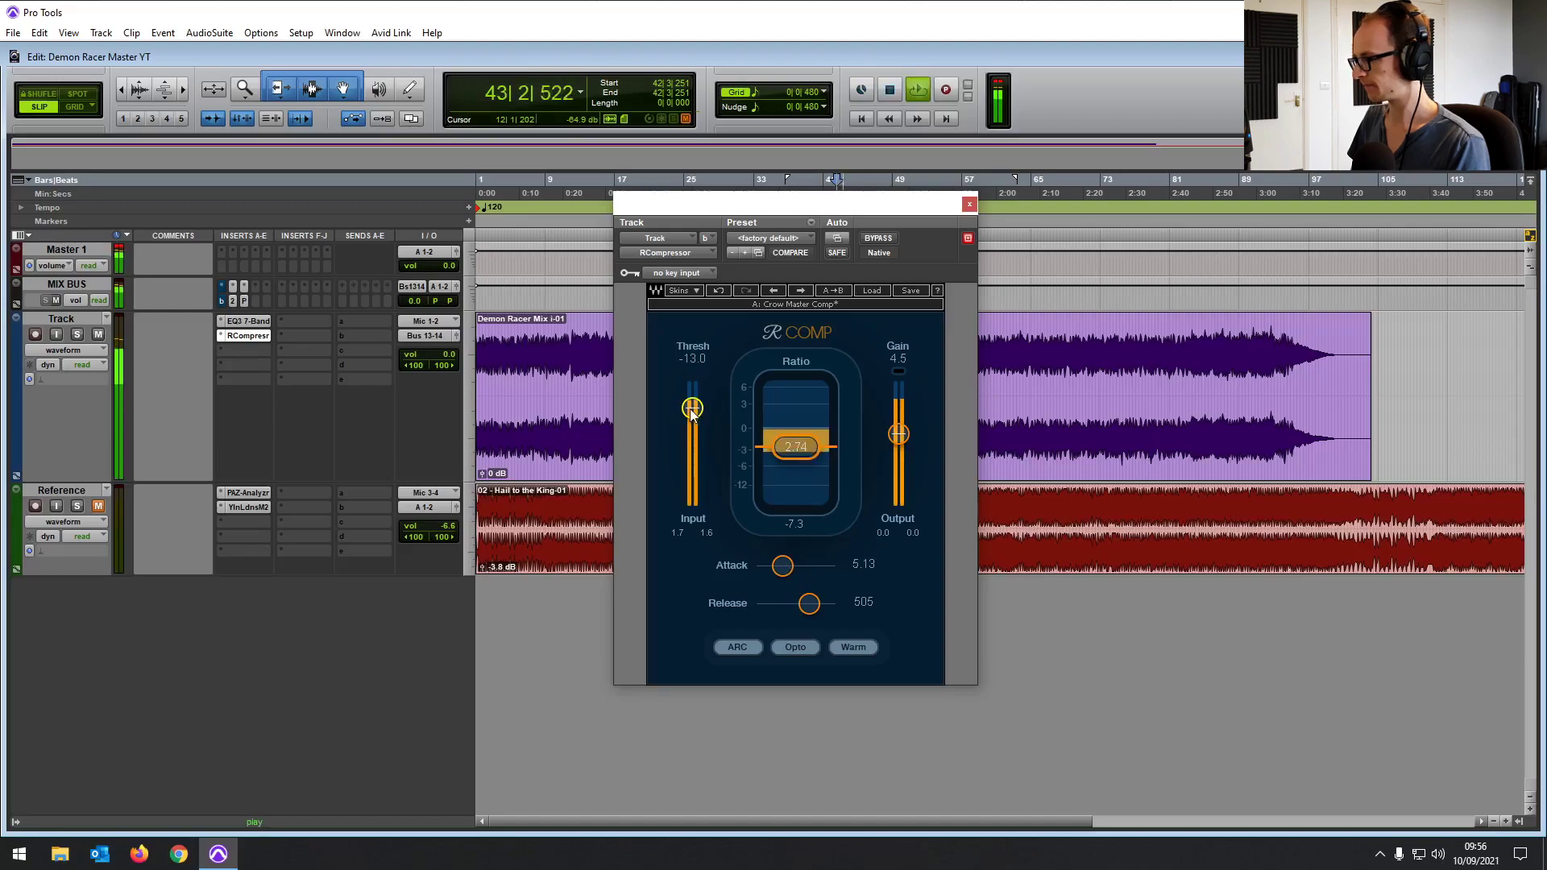
{"action": "left_click_drag", "start_coordinate": [692, 407], "coordinate": [692, 404]}
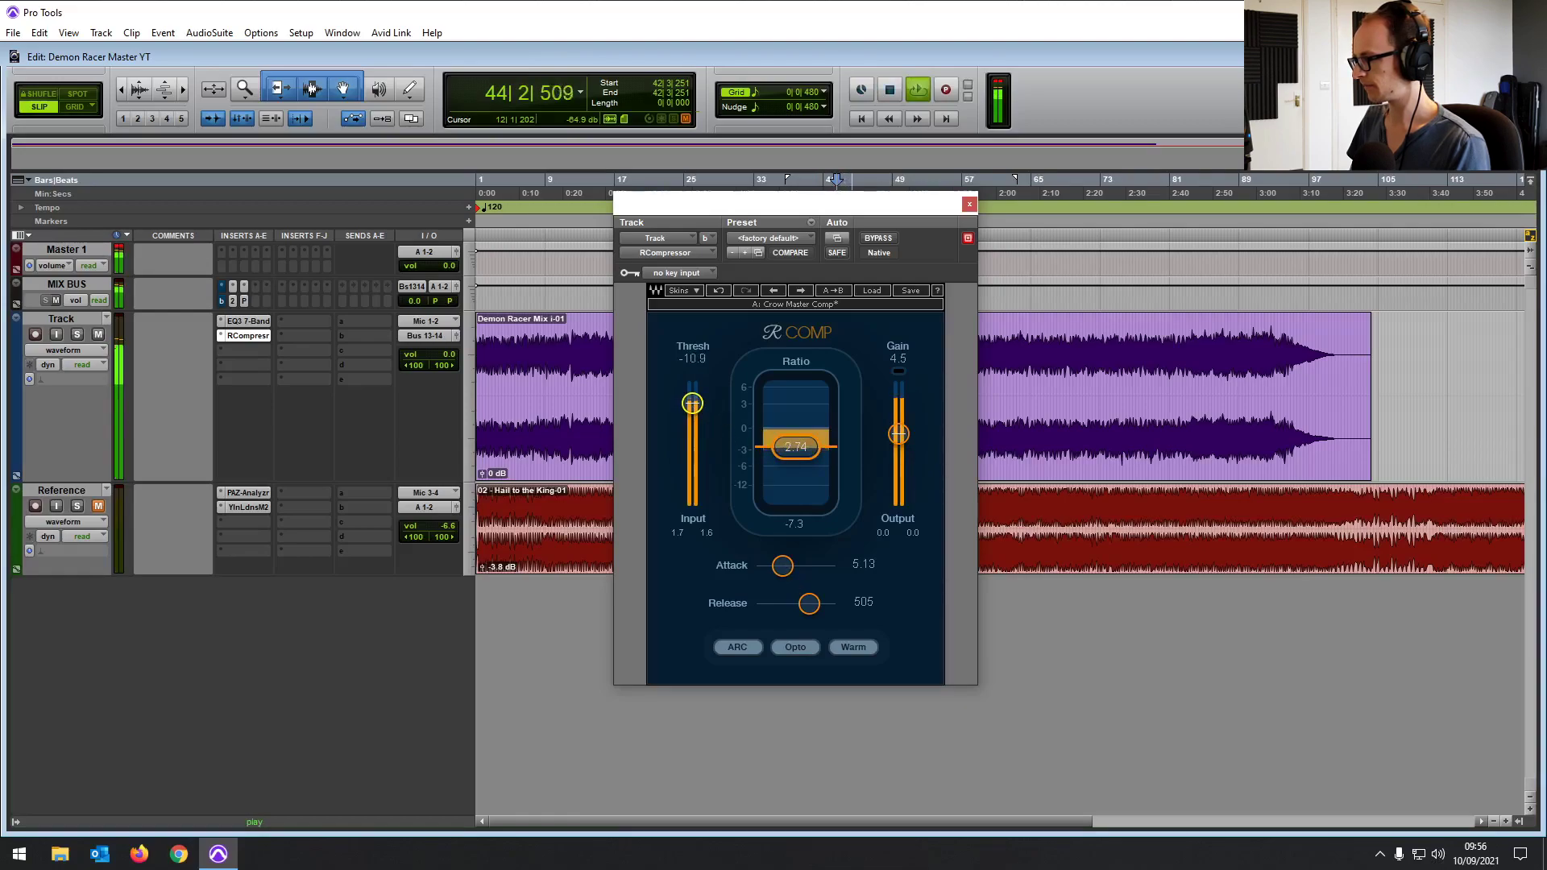
Lower the compressor's gain to 3.0, matching its loudness against the bypassed signal
{"action": "left_click", "coordinate": [878, 239]}
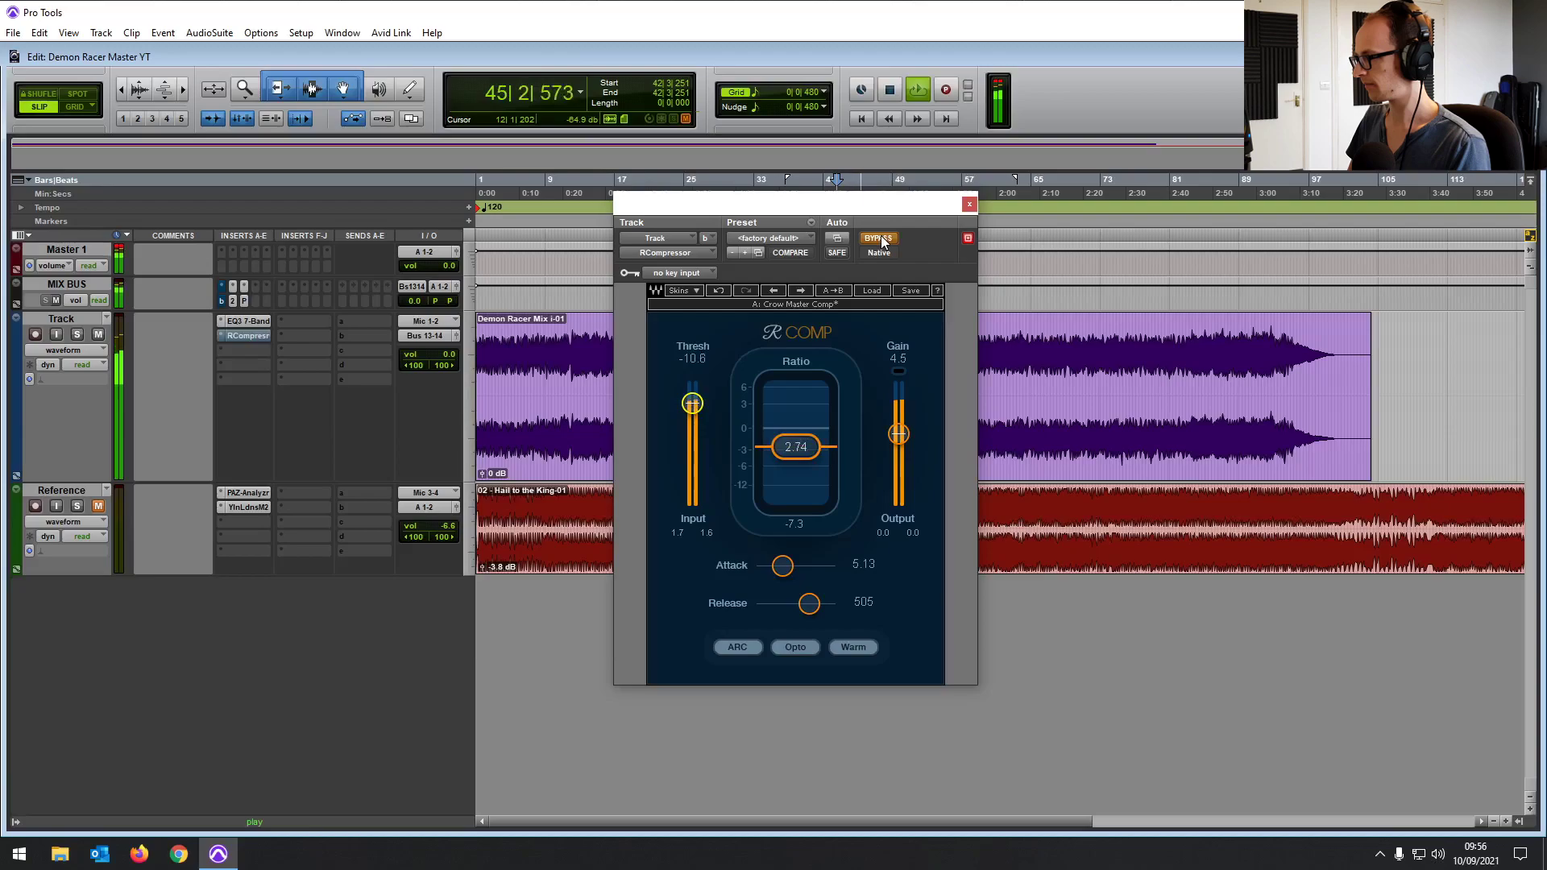
{"action": "left_click", "coordinate": [879, 238]}
{"action": "left_click_drag", "start_coordinate": [898, 433], "coordinate": [898, 436]}
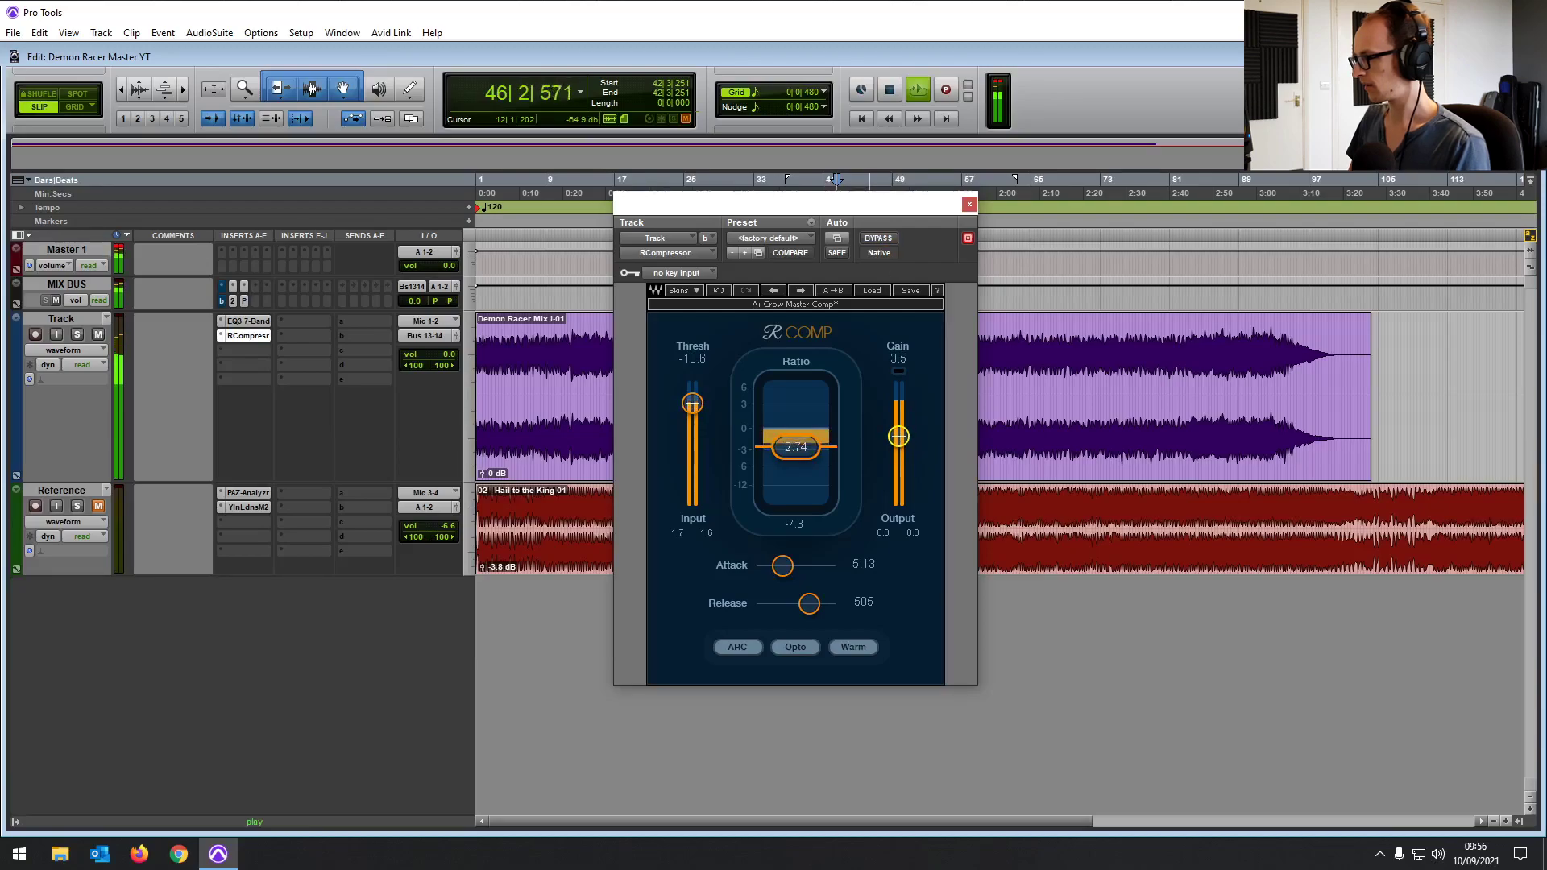
{"action": "left_click", "coordinate": [876, 240]}
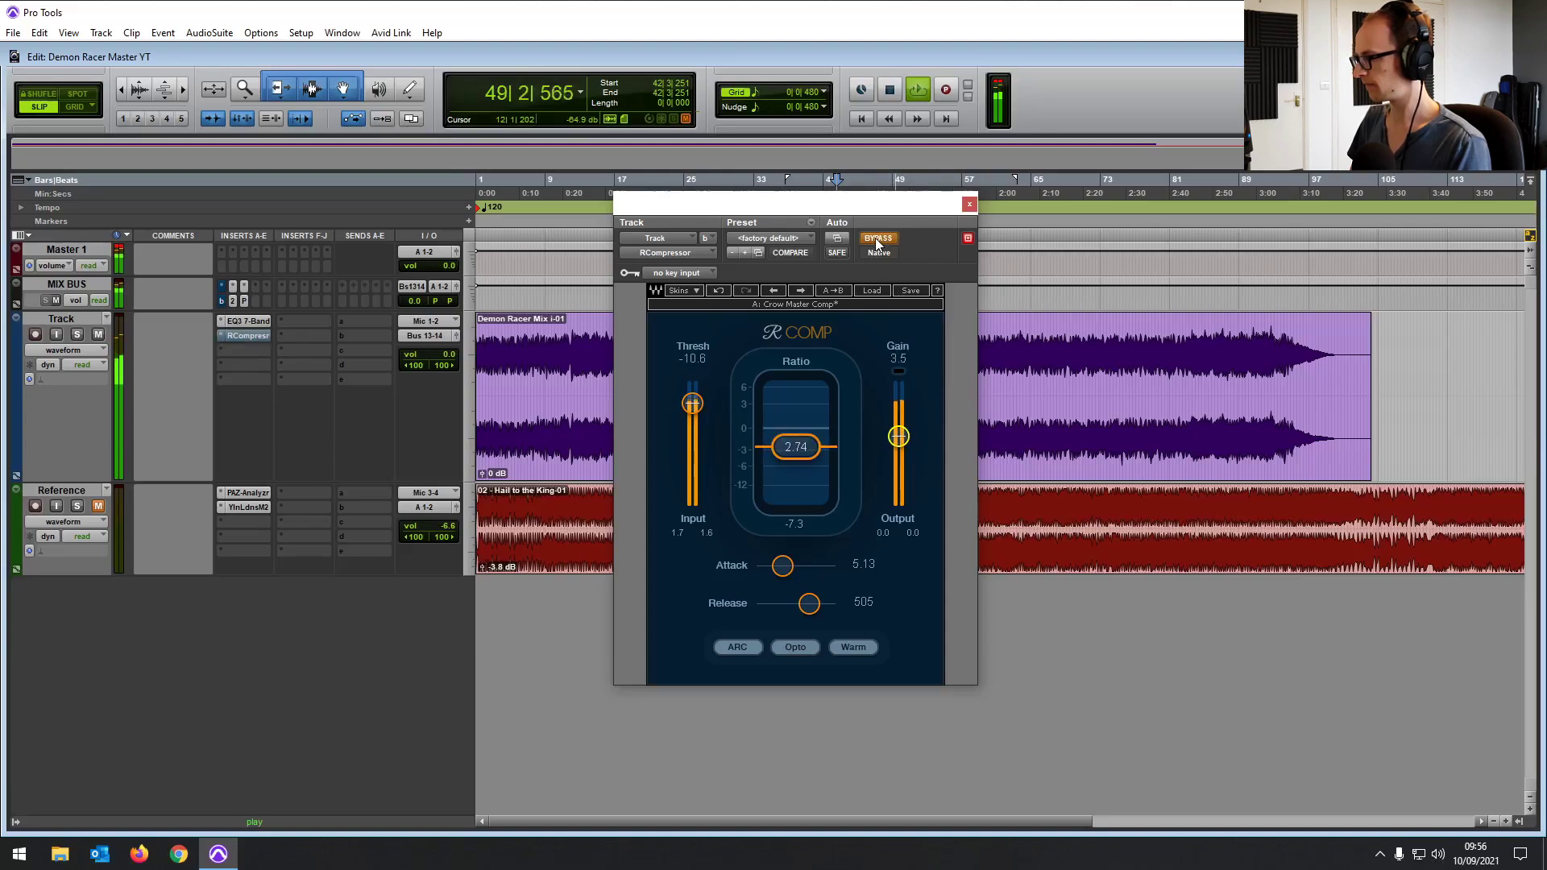
{"action": "left_click", "coordinate": [874, 238]}
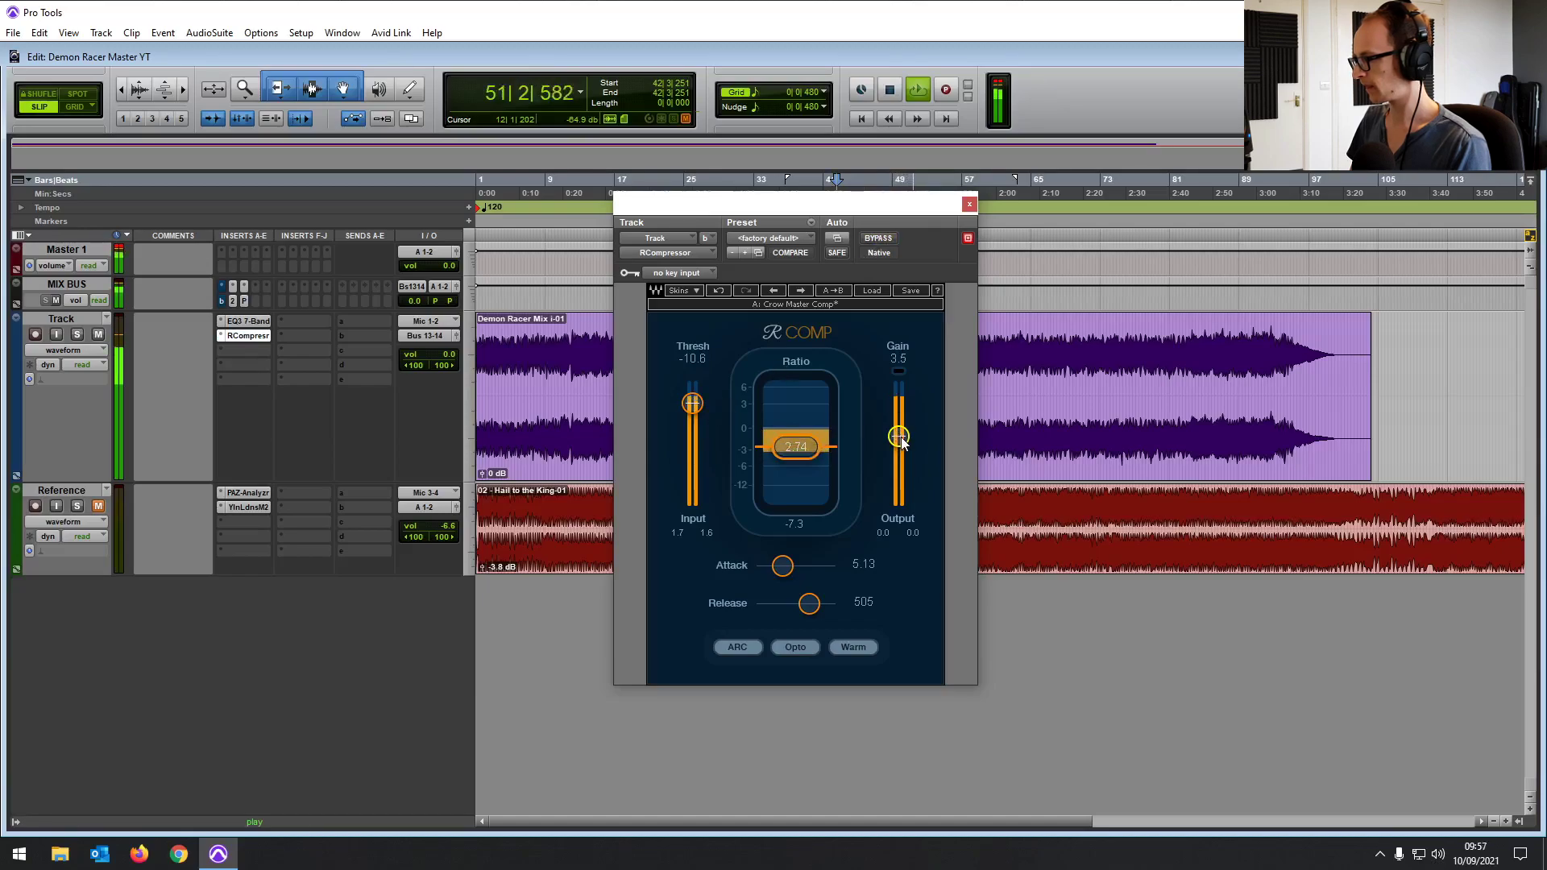
{"action": "left_click", "coordinate": [872, 238]}
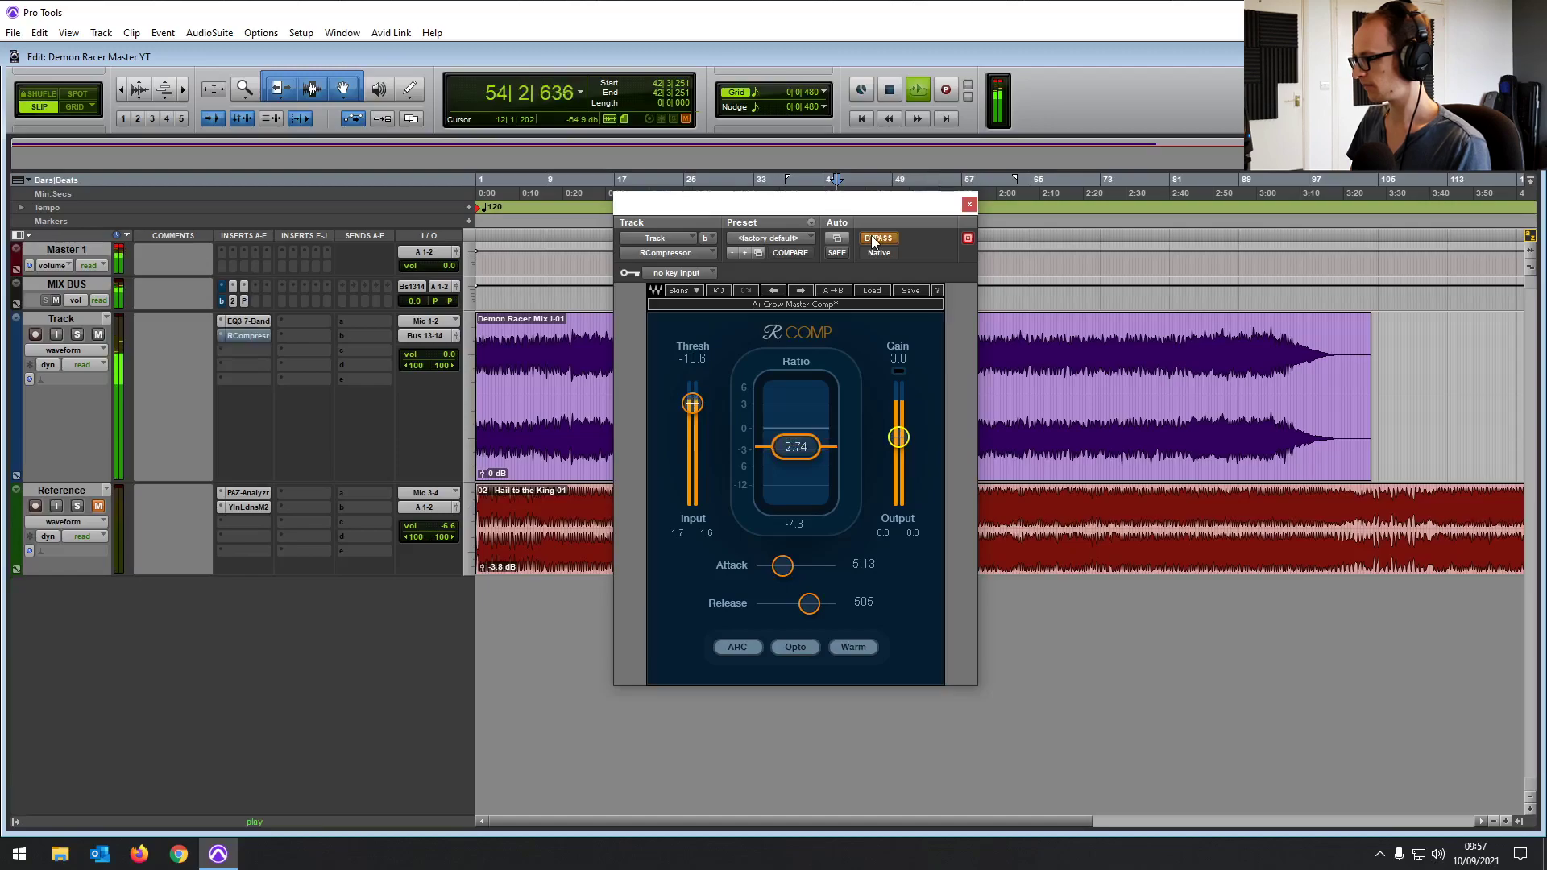
{"action": "left_click", "coordinate": [871, 238]}
Set the compressor's attack to about 11.3, stop playback and close the plug-in window
{"action": "left_click_drag", "start_coordinate": [794, 568], "coordinate": [804, 567]}
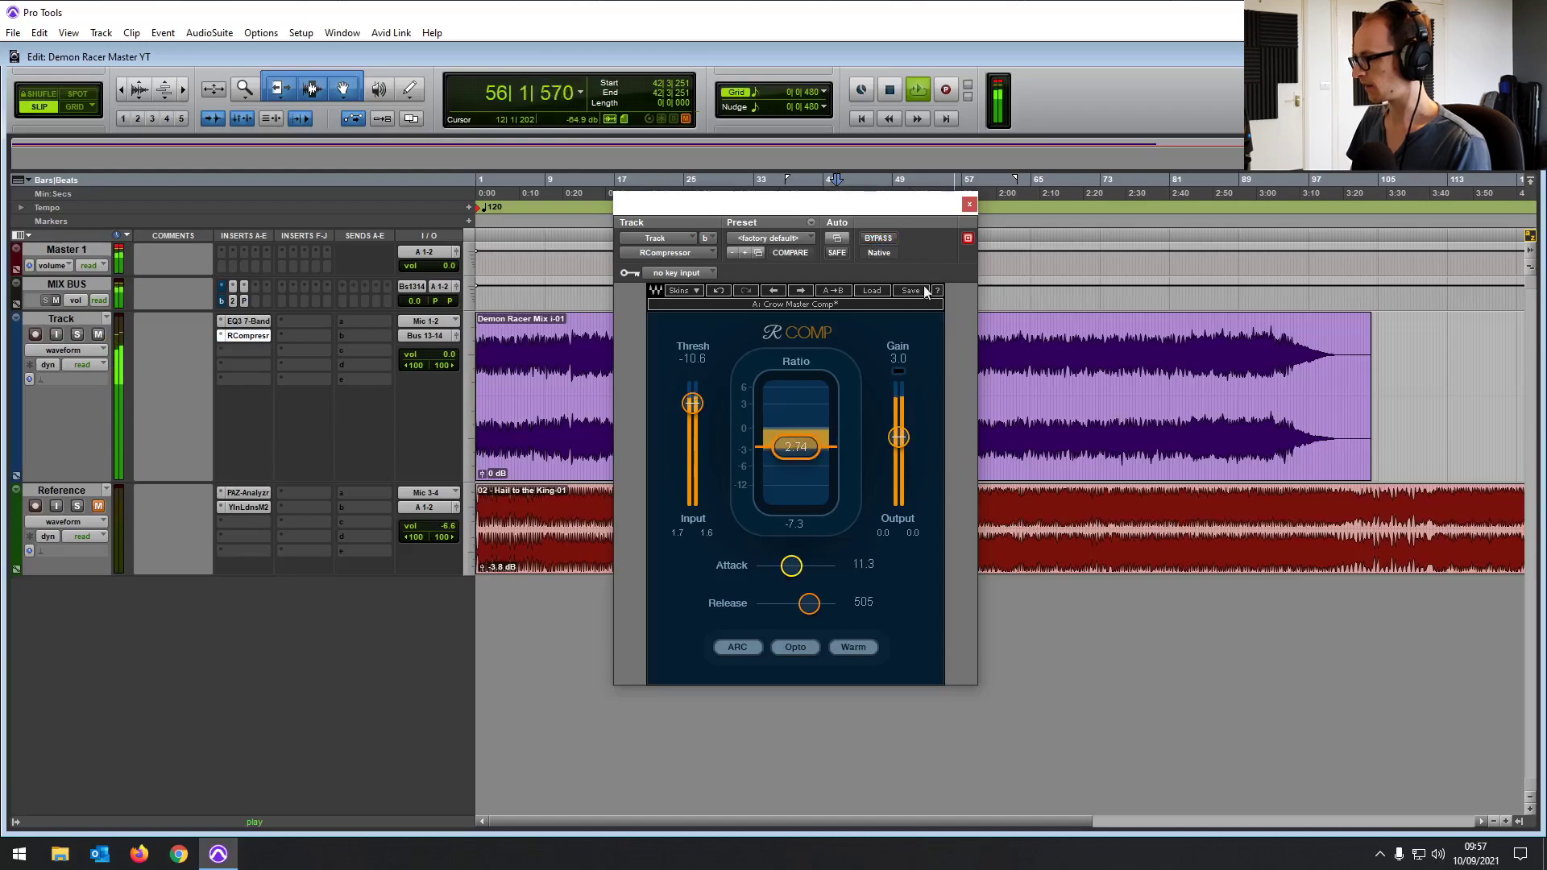
{"action": "key", "text": "space"}
{"action": "left_click", "coordinate": [969, 205]}
Trim the silence before the first sound of the Demon Racer Mix clip and move the clip back to the session start
{"action": "left_click", "coordinate": [739, 368]}
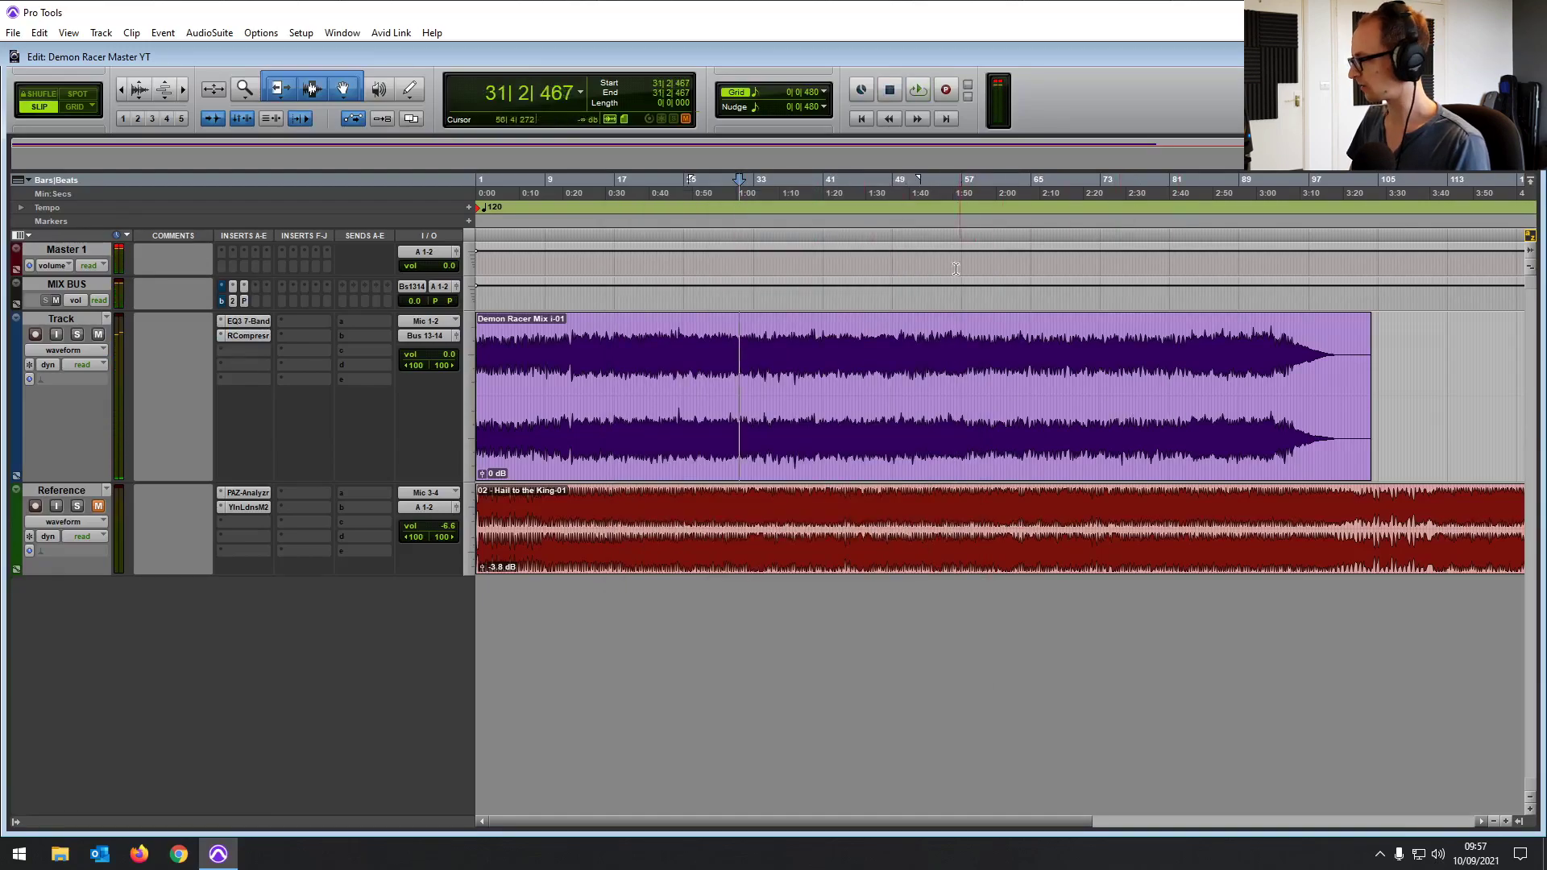
{"action": "left_click", "coordinate": [862, 119]}
{"action": "key", "text": "t"}
{"action": "key", "text": "t"}
{"action": "key", "text": "t"}
{"action": "key", "text": "t"}
{"action": "key", "text": "t"}
{"action": "key", "text": "t"}
{"action": "key", "text": "t"}
{"action": "key", "text": "t"}
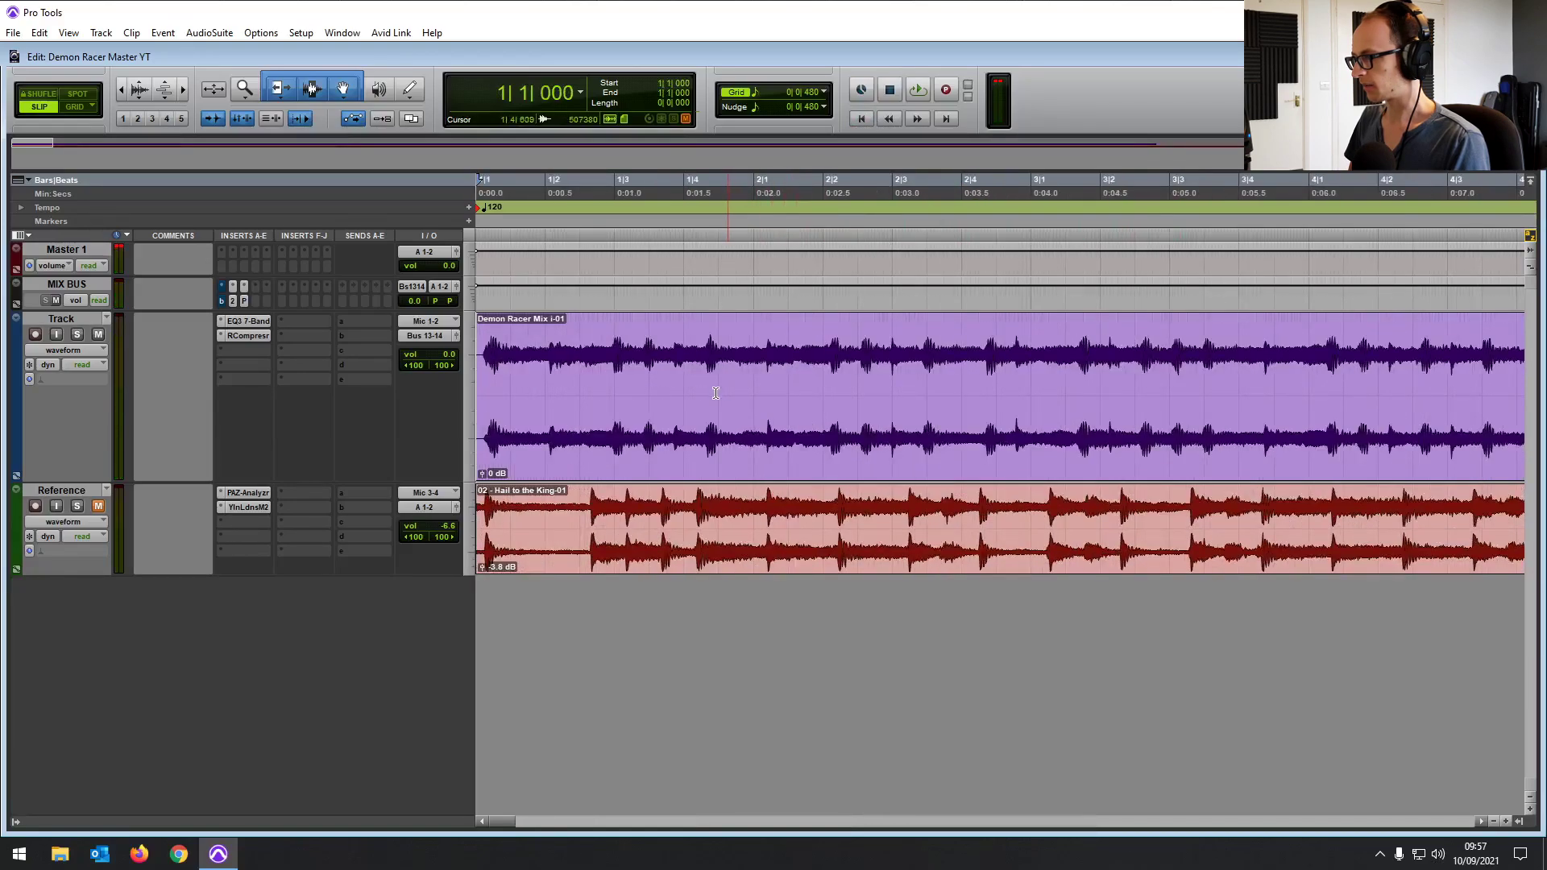
{"action": "key", "text": "t"}
{"action": "key", "text": "t"}
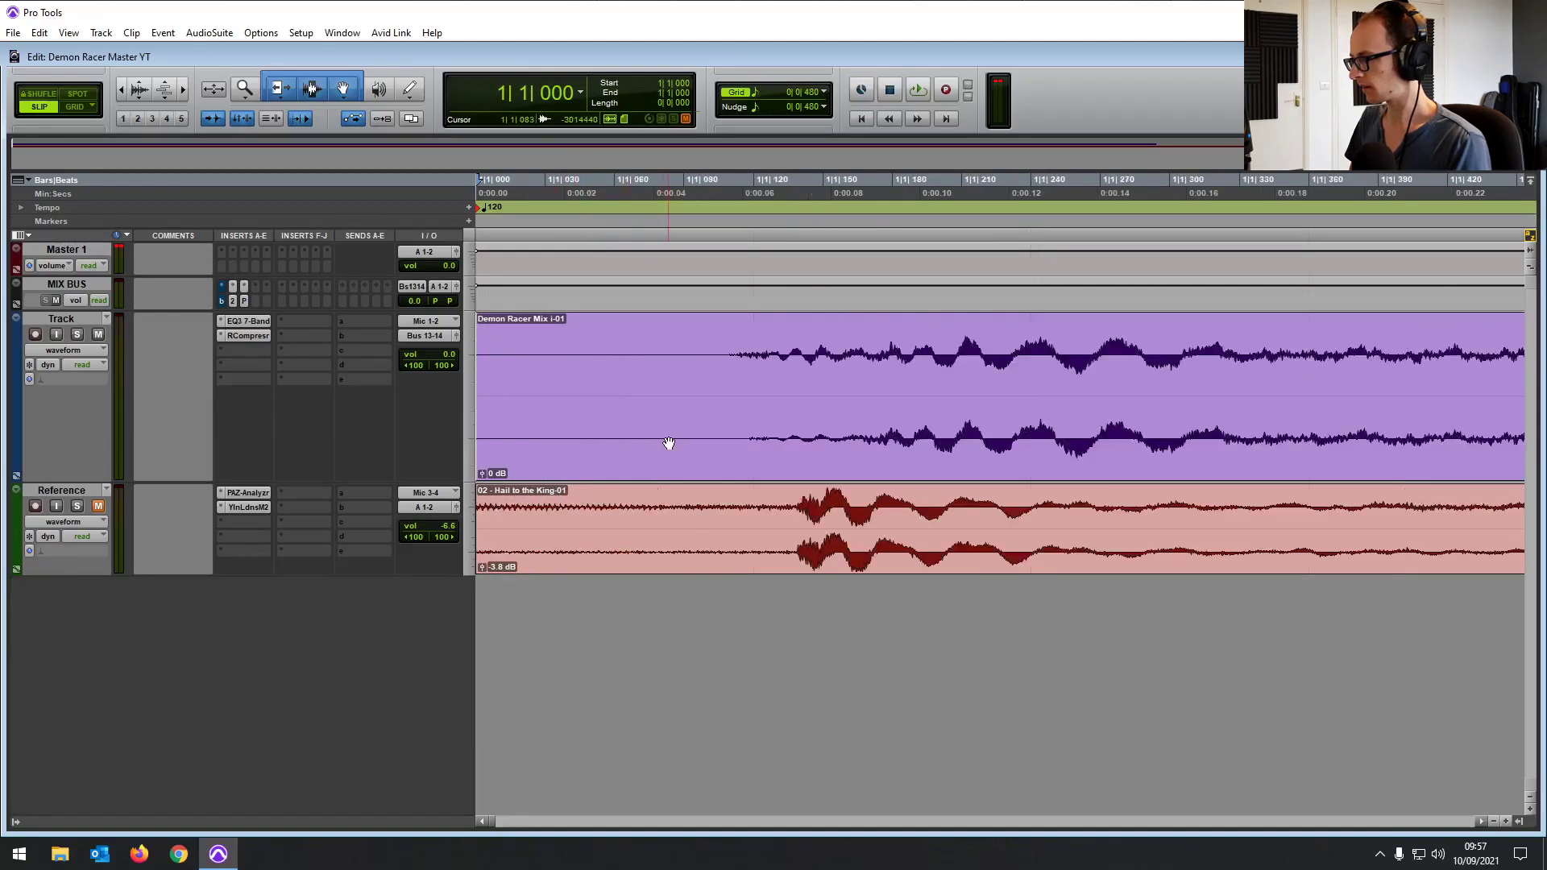
{"action": "left_click", "coordinate": [625, 348]}
{"action": "key", "text": "a"}
{"action": "left_click_drag", "start_coordinate": [759, 456], "coordinate": [575, 447]}
Trim the remaining lead-in silence of the Demon Racer Mix clip more tightly and realign it with the session start
{"action": "left_click", "coordinate": [585, 333]}
{"action": "key", "text": "t"}
{"action": "key", "text": "t"}
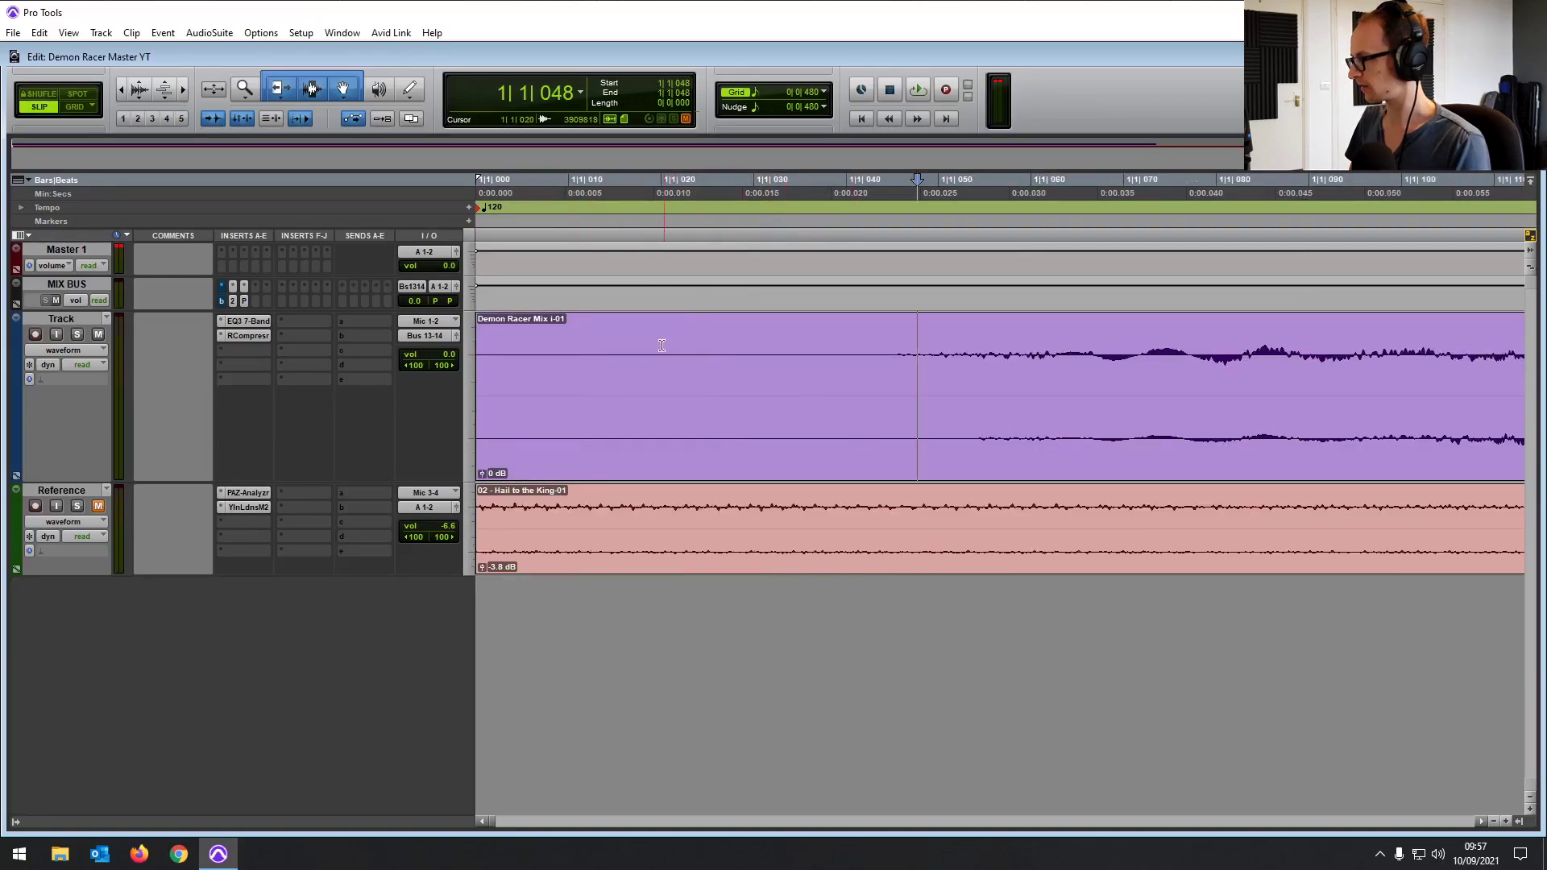
{"action": "left_click", "coordinate": [558, 345]}
{"action": "key", "text": "a"}
{"action": "left_click_drag", "start_coordinate": [626, 449], "coordinate": [512, 448]}
Add a short fade-in from 1|1|000 to 1|1|027 at the beginning of the Demon Racer Mix clip
{"action": "left_click_drag", "start_coordinate": [480, 329], "coordinate": [725, 336]}
{"action": "key", "text": "r"}
{"action": "key", "text": "r"}
{"action": "key", "text": "r"}
{"action": "key", "text": "r"}
{"action": "key", "text": "r"}
{"action": "key", "text": "r"}
{"action": "key", "text": "r"}
{"action": "key", "text": "r"}
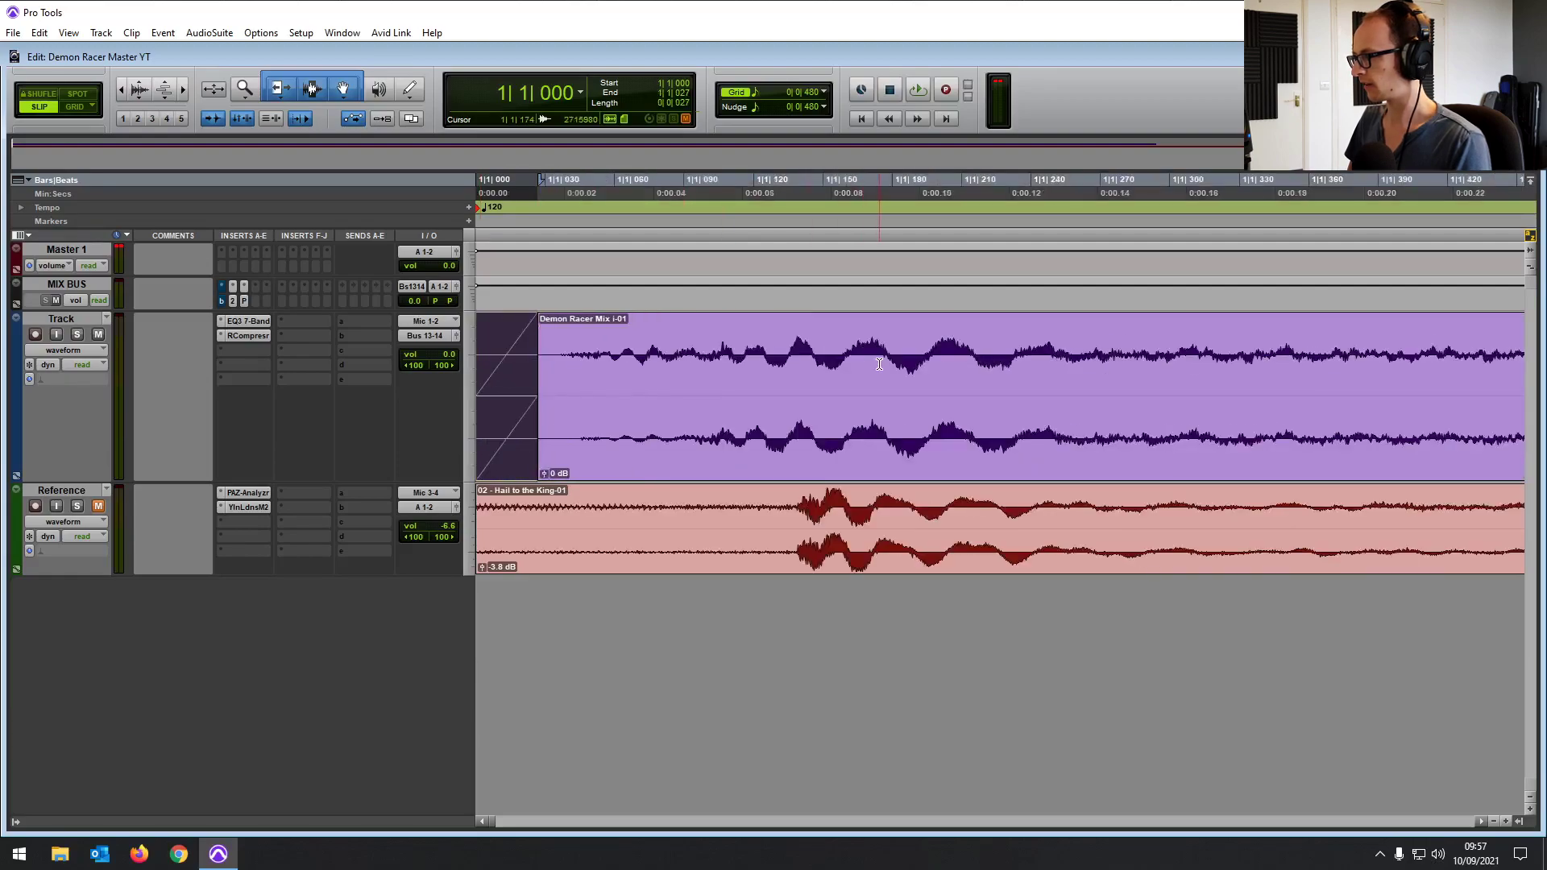
{"action": "key", "text": "r"}
{"action": "key", "text": "r"}
{"action": "key", "text": "r"}
{"action": "key", "text": "r"}
{"action": "key", "text": "r"}
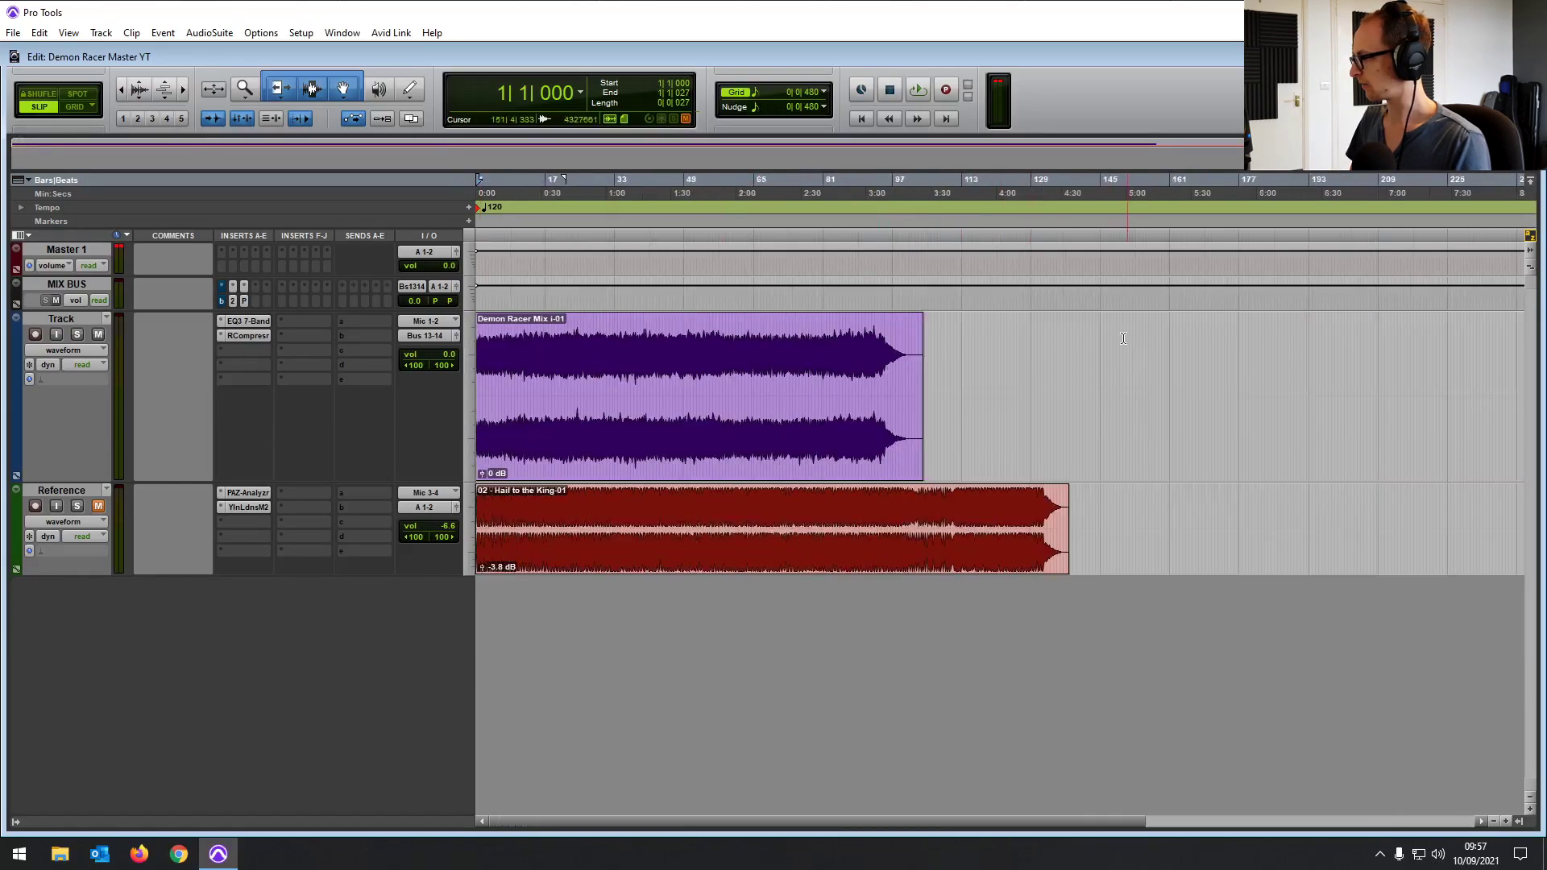
Play the song's decaying tail and trim the silent end of the Demon Racer Mix clip at about 101|2|900
{"action": "left_click", "coordinate": [905, 323]}
{"action": "key", "text": "t"}
{"action": "key", "text": "t"}
{"action": "key", "text": "t"}
{"action": "key", "text": "t"}
{"action": "key", "text": "t"}
{"action": "key", "text": "space"}
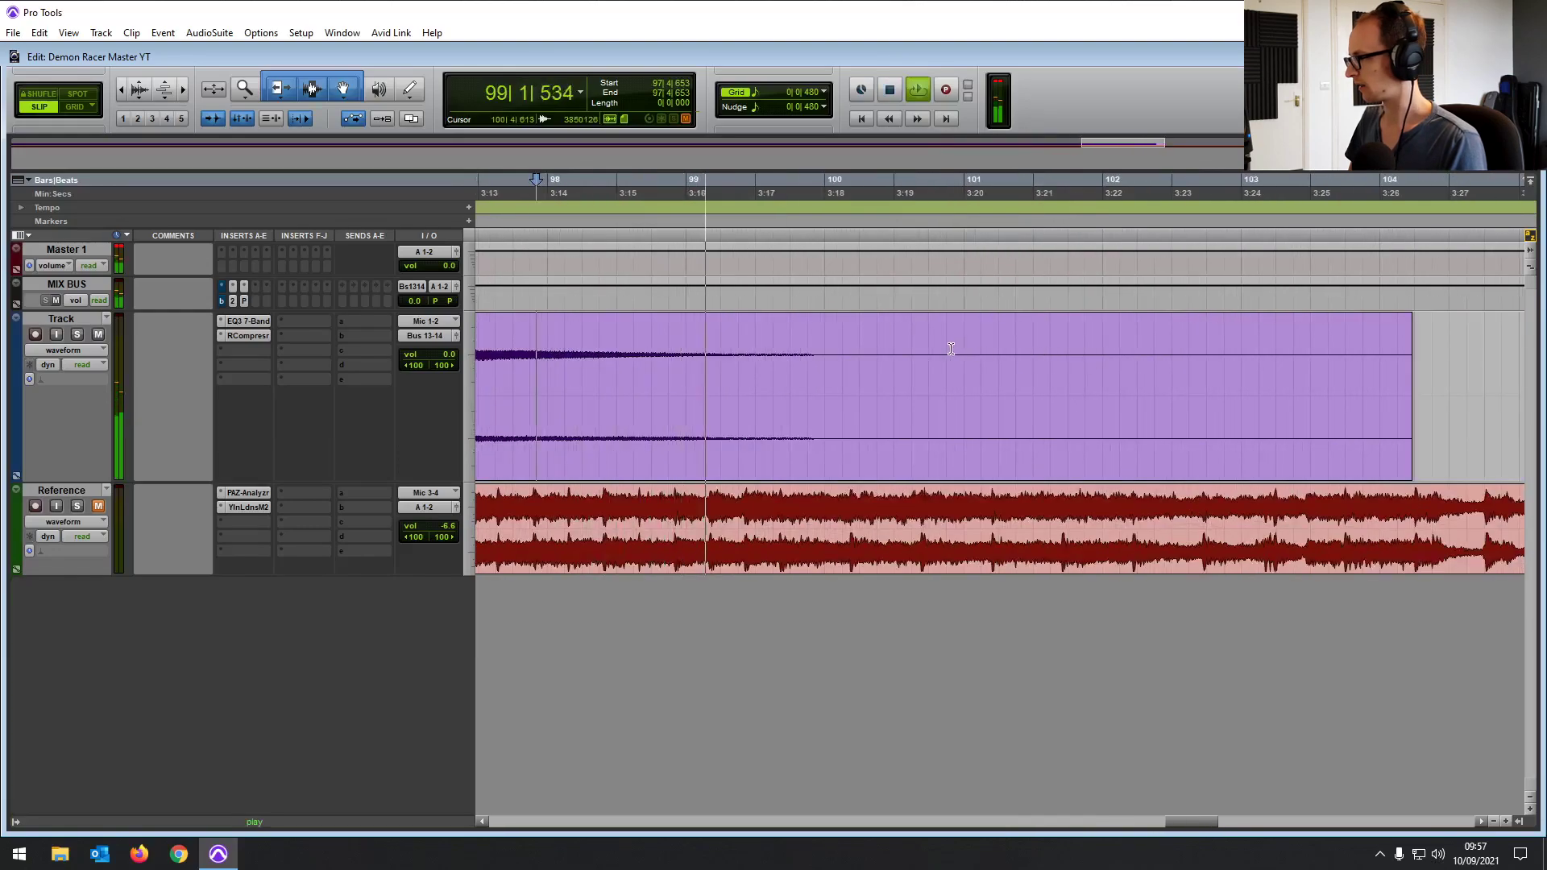
{"action": "left_click", "coordinate": [1031, 334]}
{"action": "key", "text": "s"}
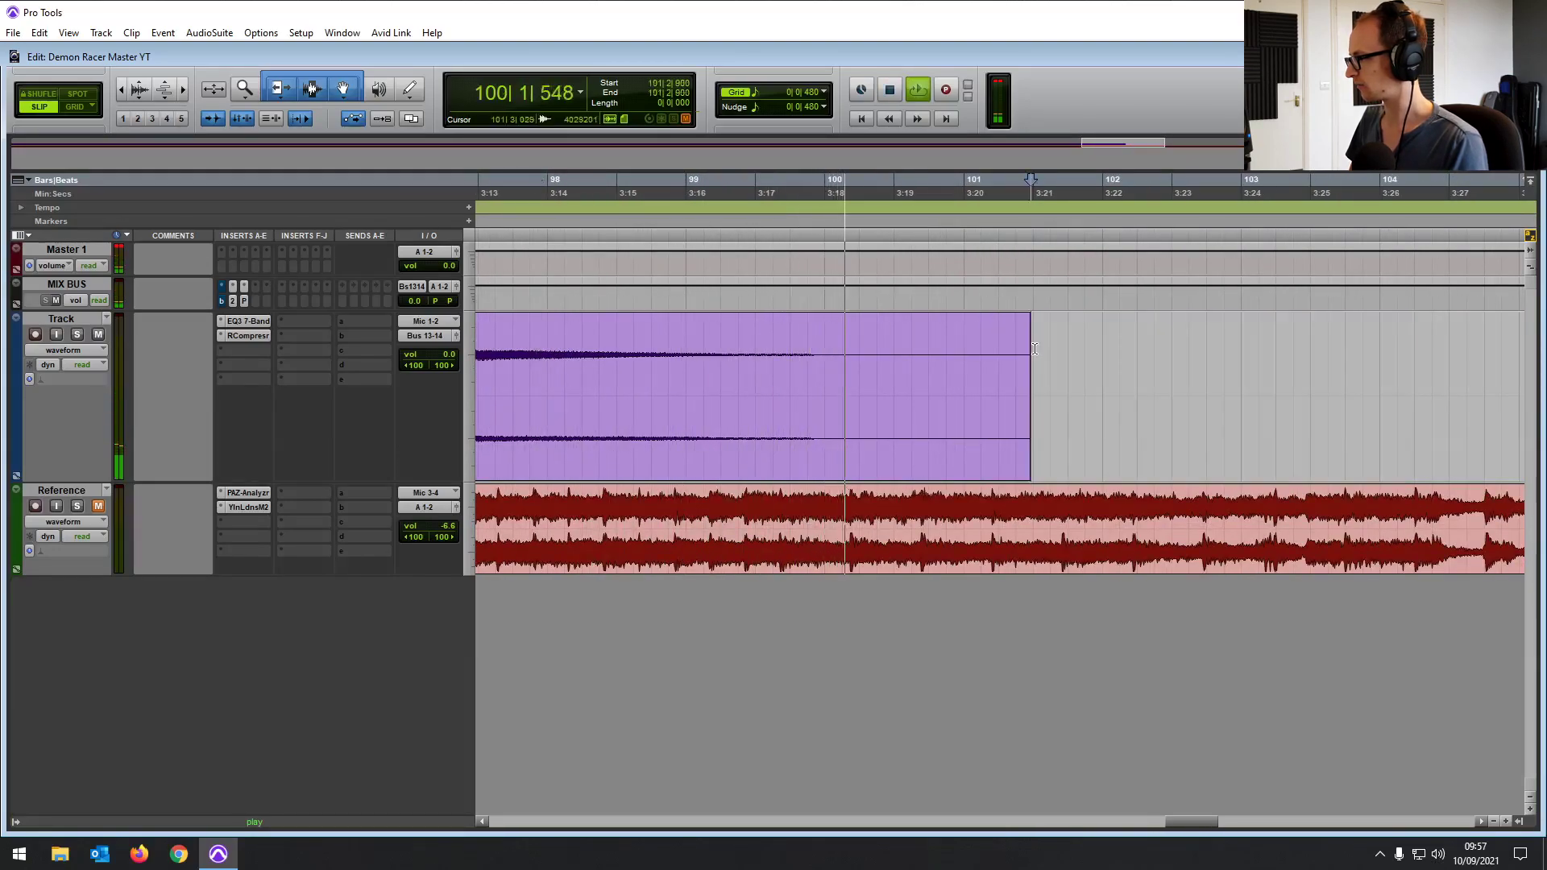
Add a fade-out from about 96|3|505 to 101|2|900 at the clip's end, using an Equal Gain slope and Standard shape
{"action": "key", "text": "r"}
{"action": "left_click_drag", "start_coordinate": [1017, 322], "coordinate": [679, 403]}
{"action": "double_click", "coordinate": [757, 459]}
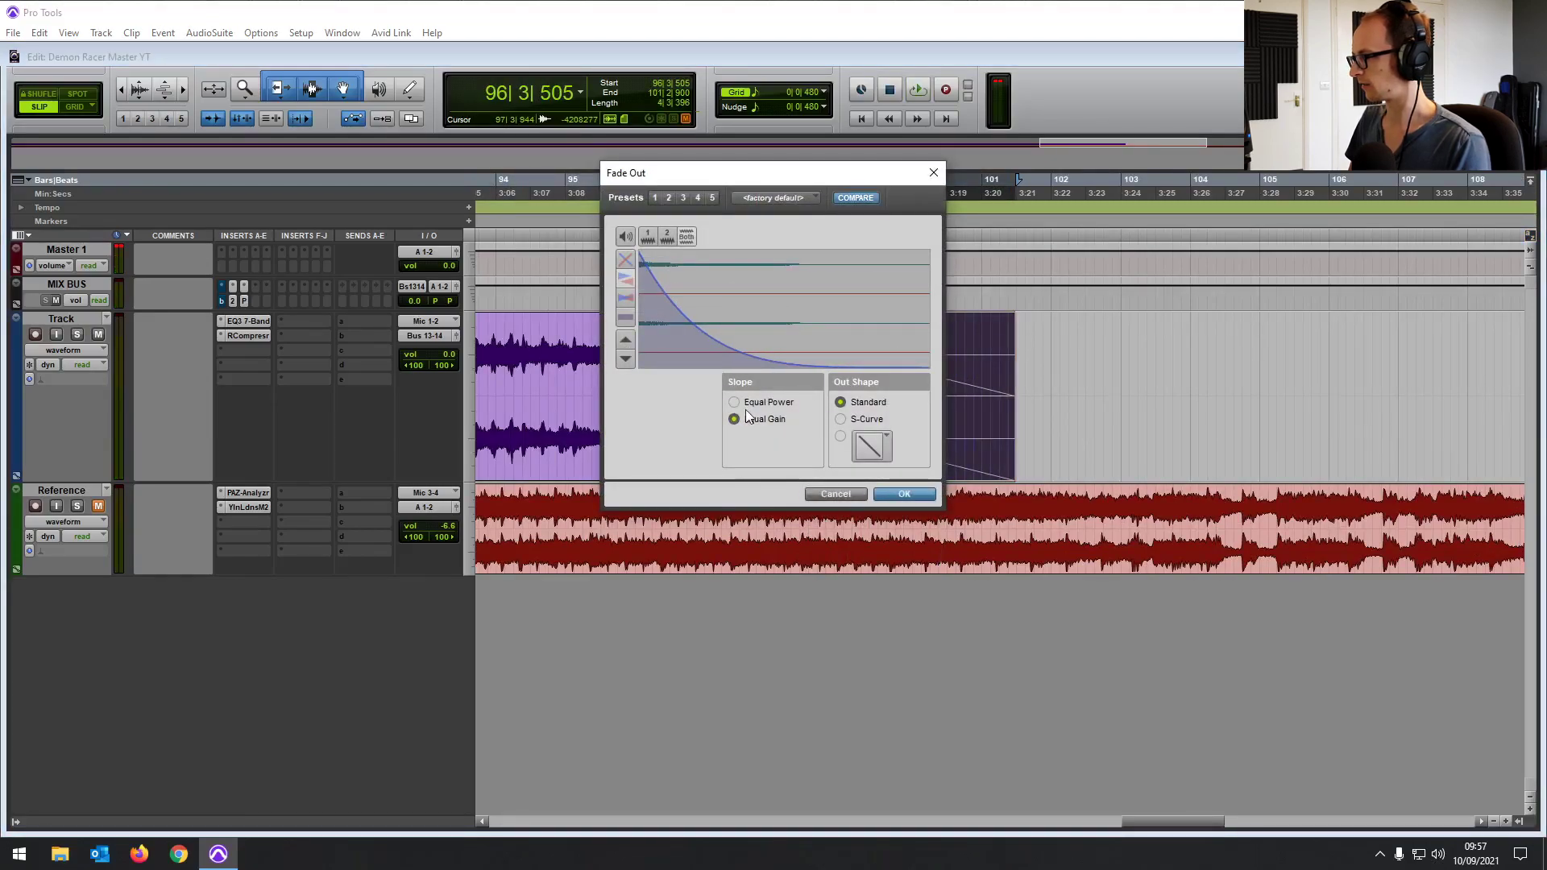
{"action": "left_click", "coordinate": [903, 494]}
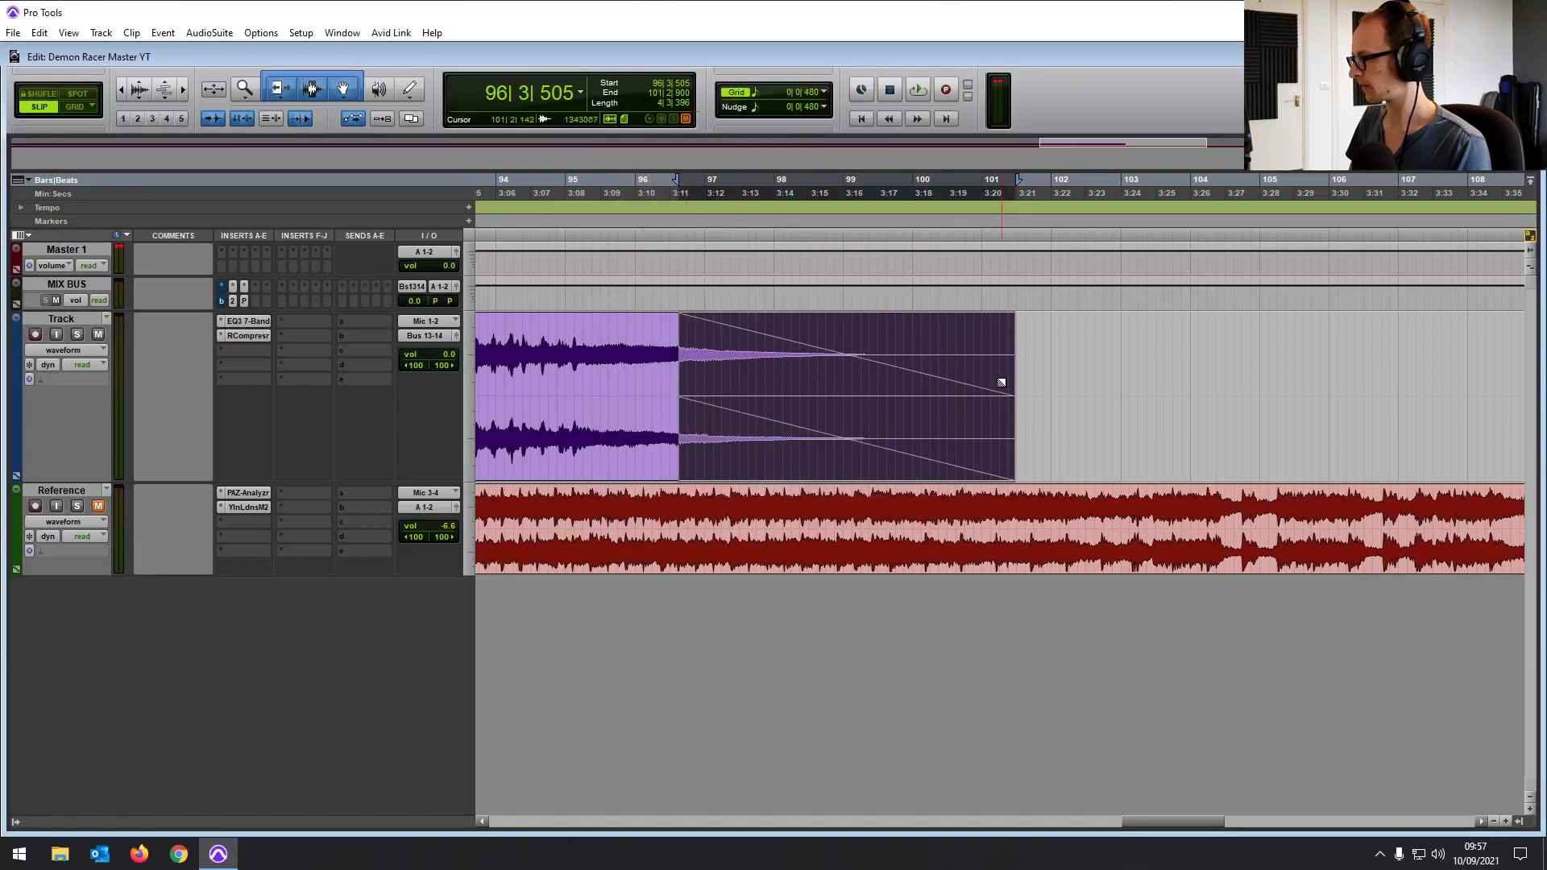
Trim the Demon Racer Mix clip's end to about 98|1|139, start its fade-out at about 95|4|353, and play the tail
{"action": "left_click_drag", "start_coordinate": [1007, 351], "coordinate": [827, 388]}
{"action": "left_click_drag", "start_coordinate": [735, 460], "coordinate": [680, 464]}
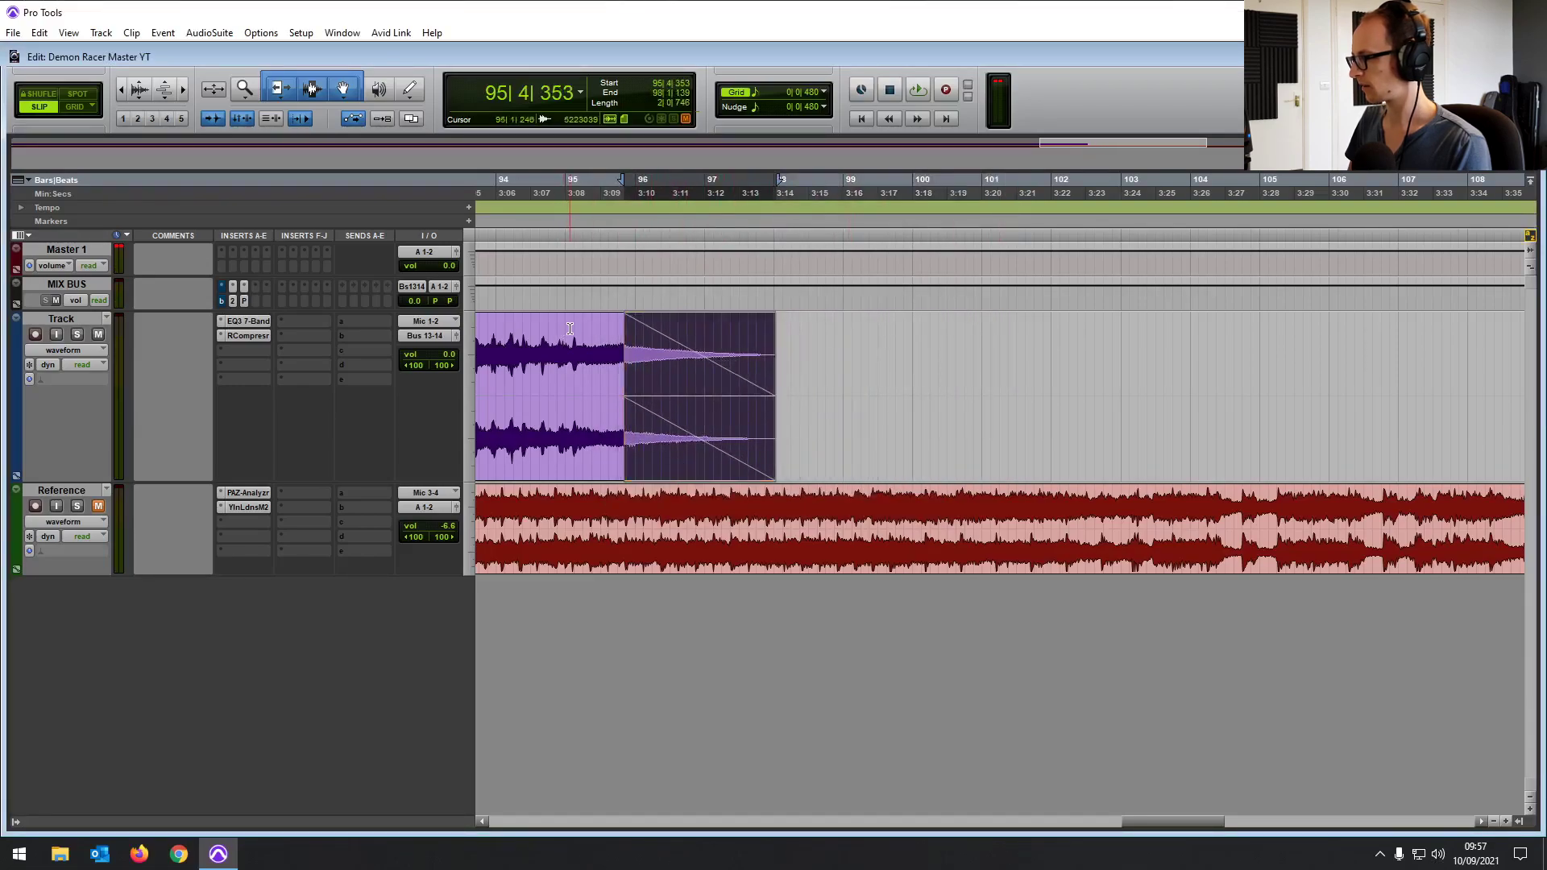
{"action": "left_click", "coordinate": [569, 345]}
{"action": "key", "text": "space"}
Extend the faded end of the Demon Racer Mix clip to about 98|4|146
{"action": "key", "text": "t"}
{"action": "key", "text": "t"}
{"action": "scroll", "coordinate": [1048, 419], "scroll_direction": "right", "scroll_amount": 3}
{"action": "left_click_drag", "start_coordinate": [1239, 363], "coordinate": [1453, 362]}
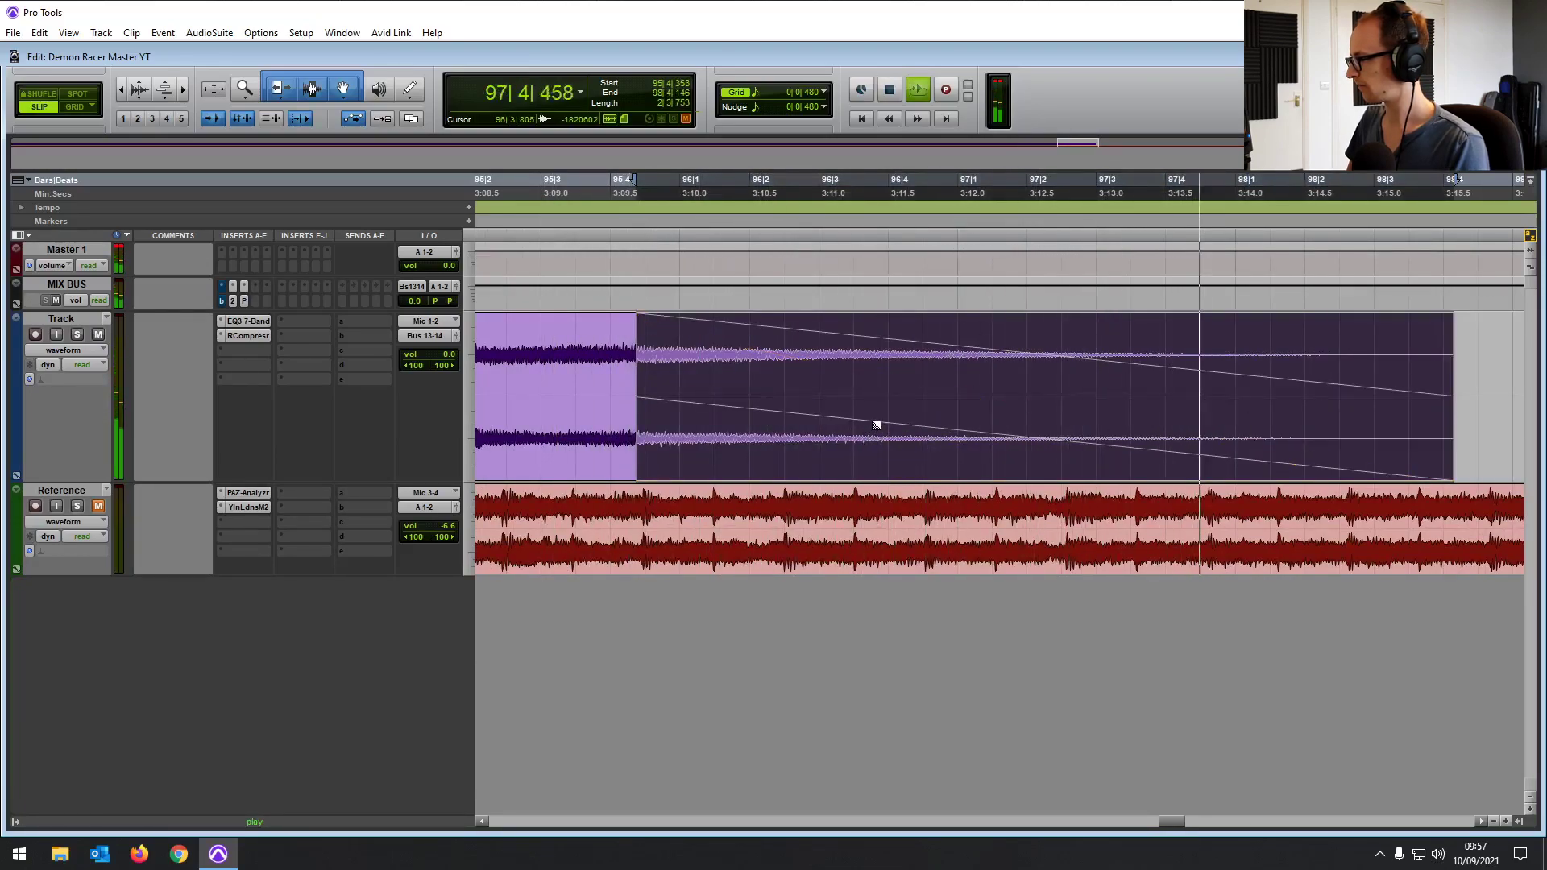
{"action": "key", "text": "r"}
{"action": "key", "text": "r"}
{"action": "key", "text": "space"}
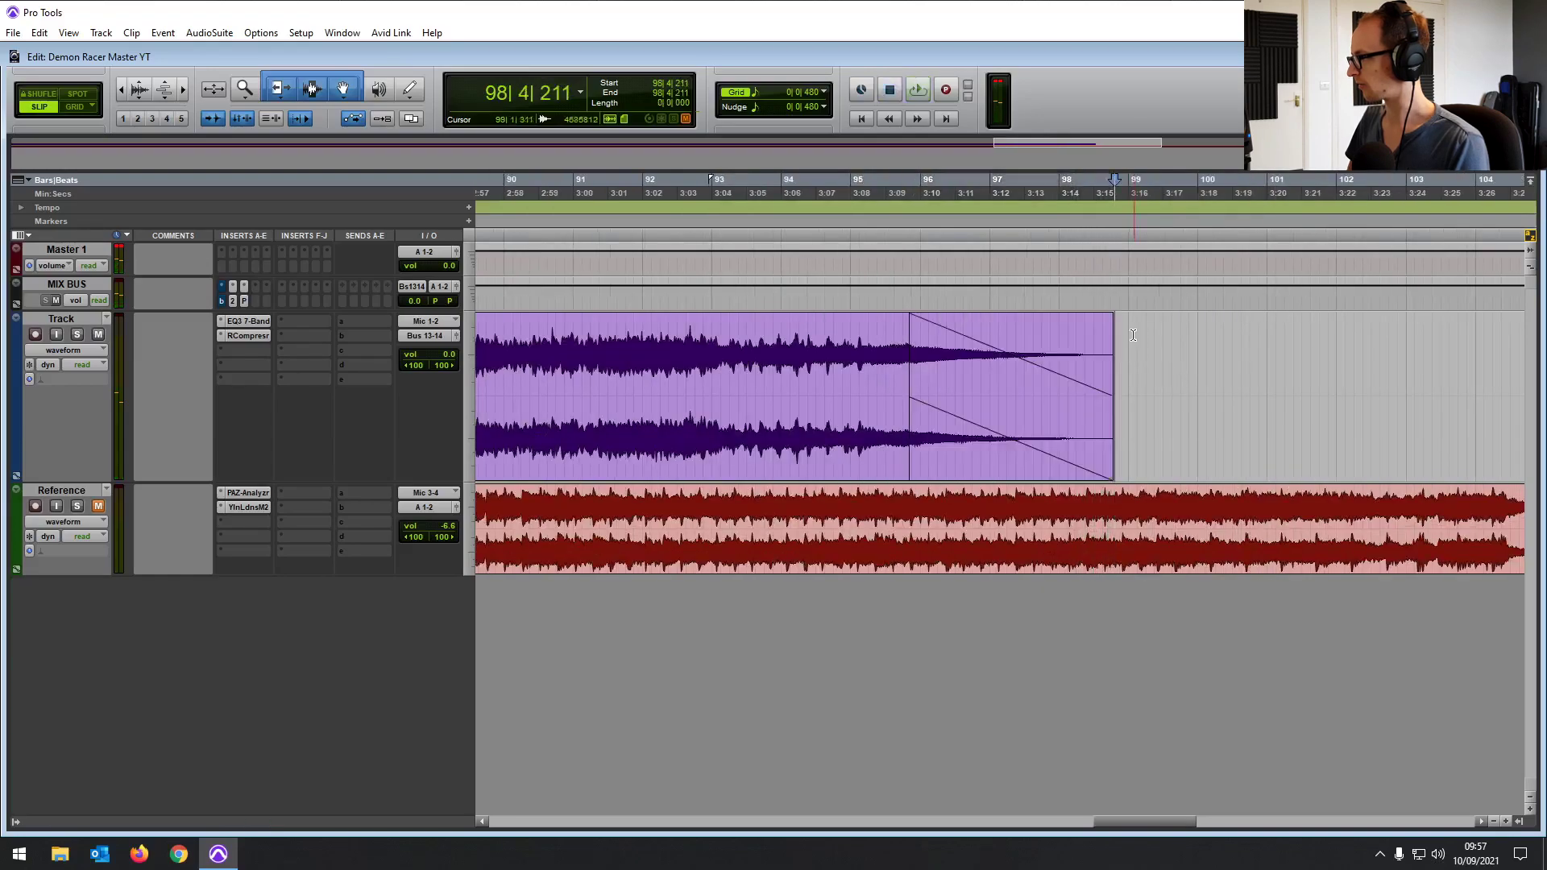
Return to the session start and play the faded-in opening of the Demon Racer Mix clip
{"action": "left_click_drag", "start_coordinate": [1176, 331], "coordinate": [1012, 347]}
{"action": "left_click", "coordinate": [1148, 348]}
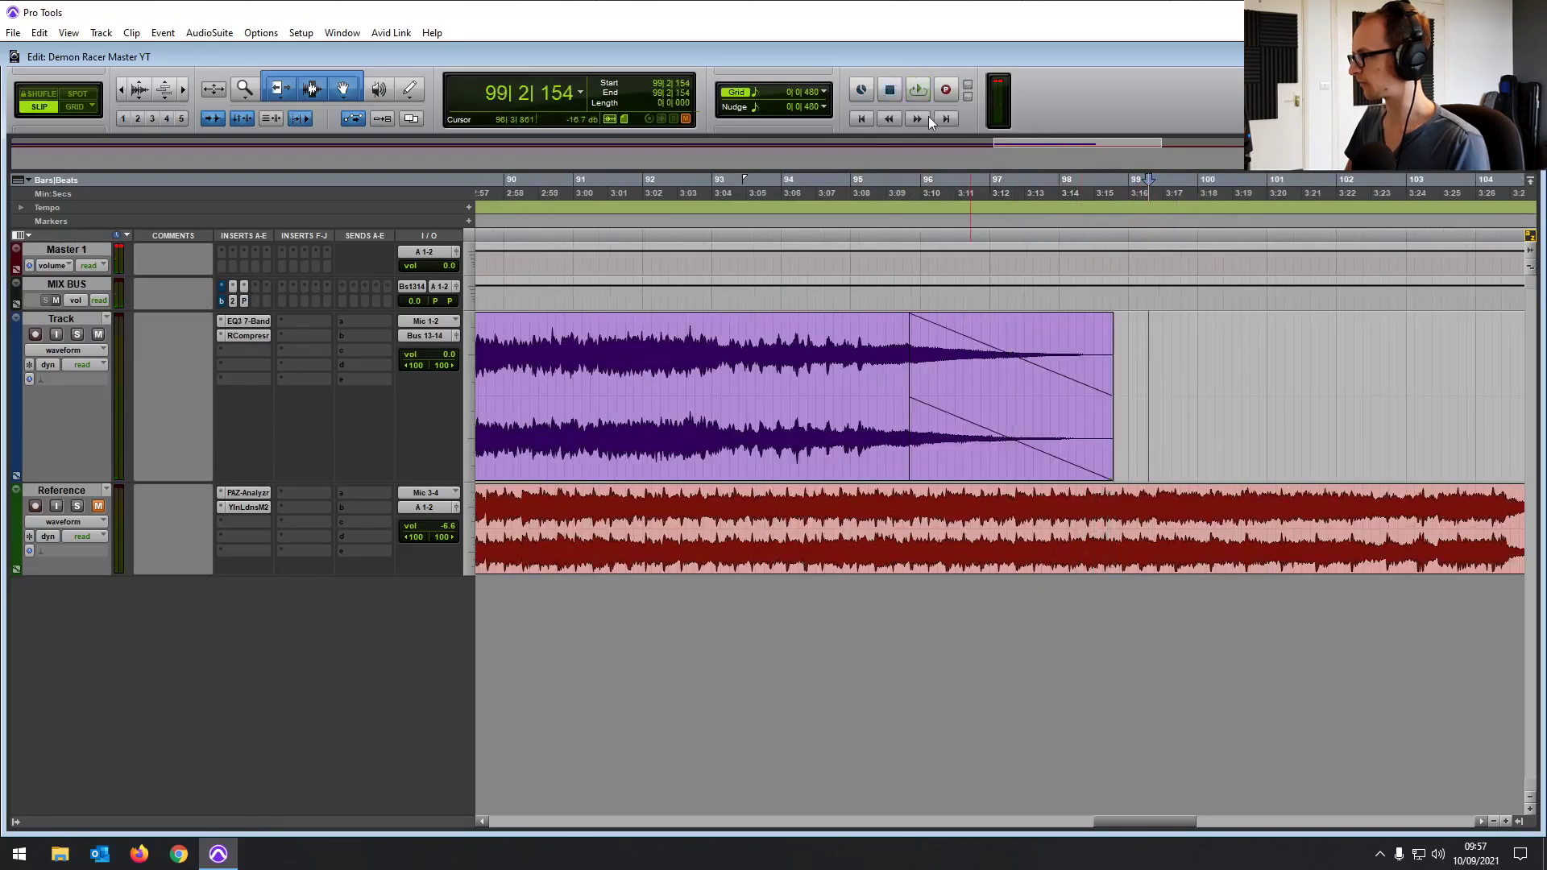
{"action": "left_click", "coordinate": [864, 116]}
{"action": "key", "text": "t"}
{"action": "key", "text": "t"}
{"action": "key", "text": "t"}
{"action": "key", "text": "space"}
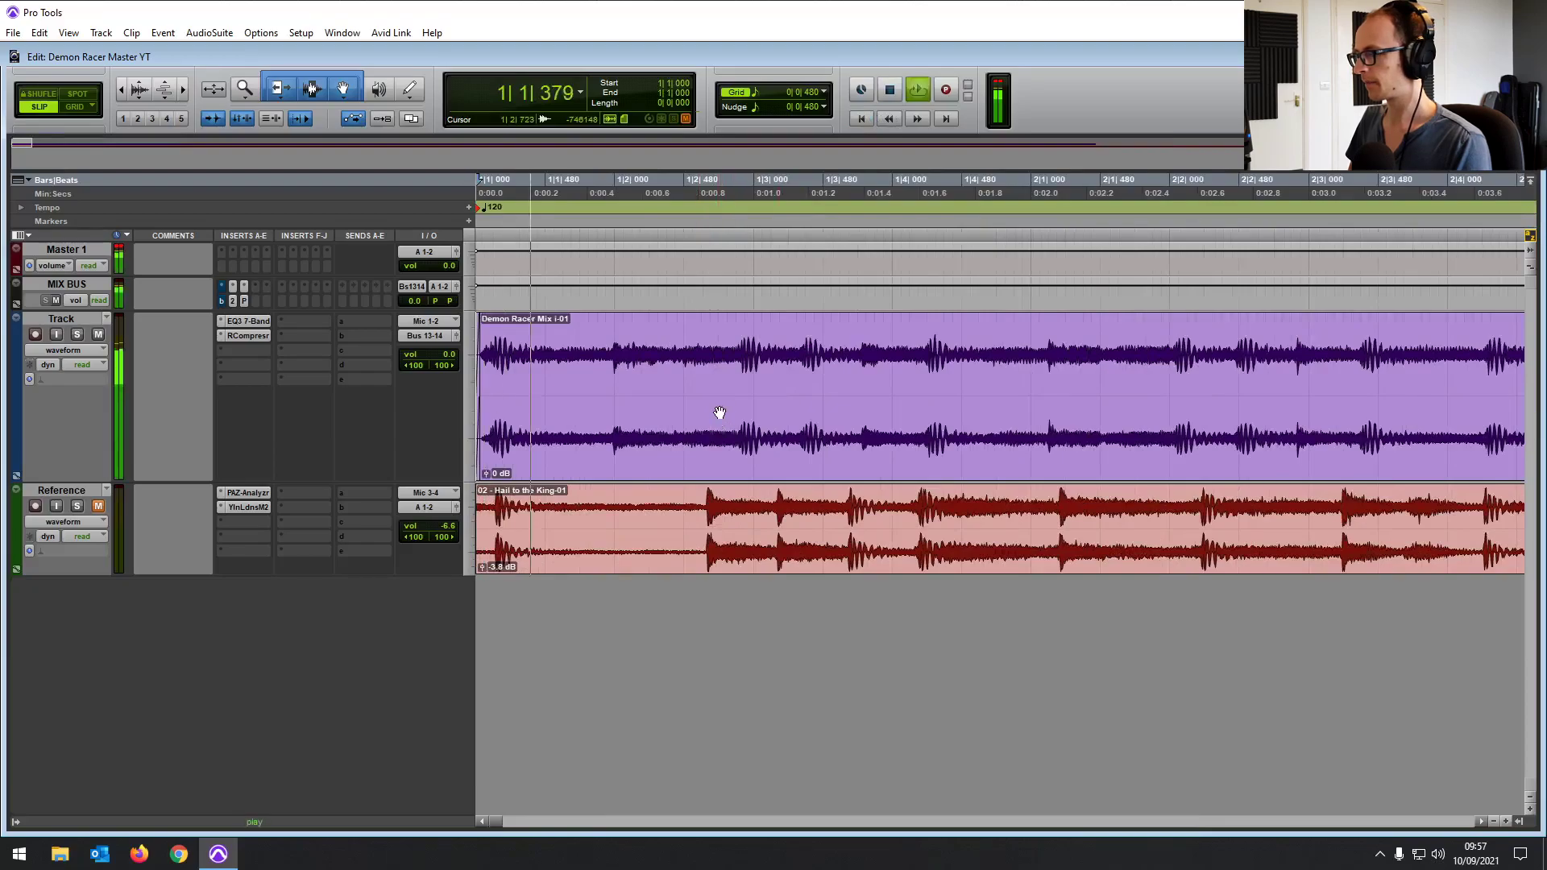
Insert Kramer Master Tape after the compressor on the mix track and load its Mastering Clean and Open preset
{"action": "key", "text": "r"}
{"action": "key", "text": "r"}
{"action": "key", "text": "r"}
{"action": "key", "text": "r"}
{"action": "key", "text": "r"}
{"action": "key", "text": "r"}
{"action": "key", "text": "r"}
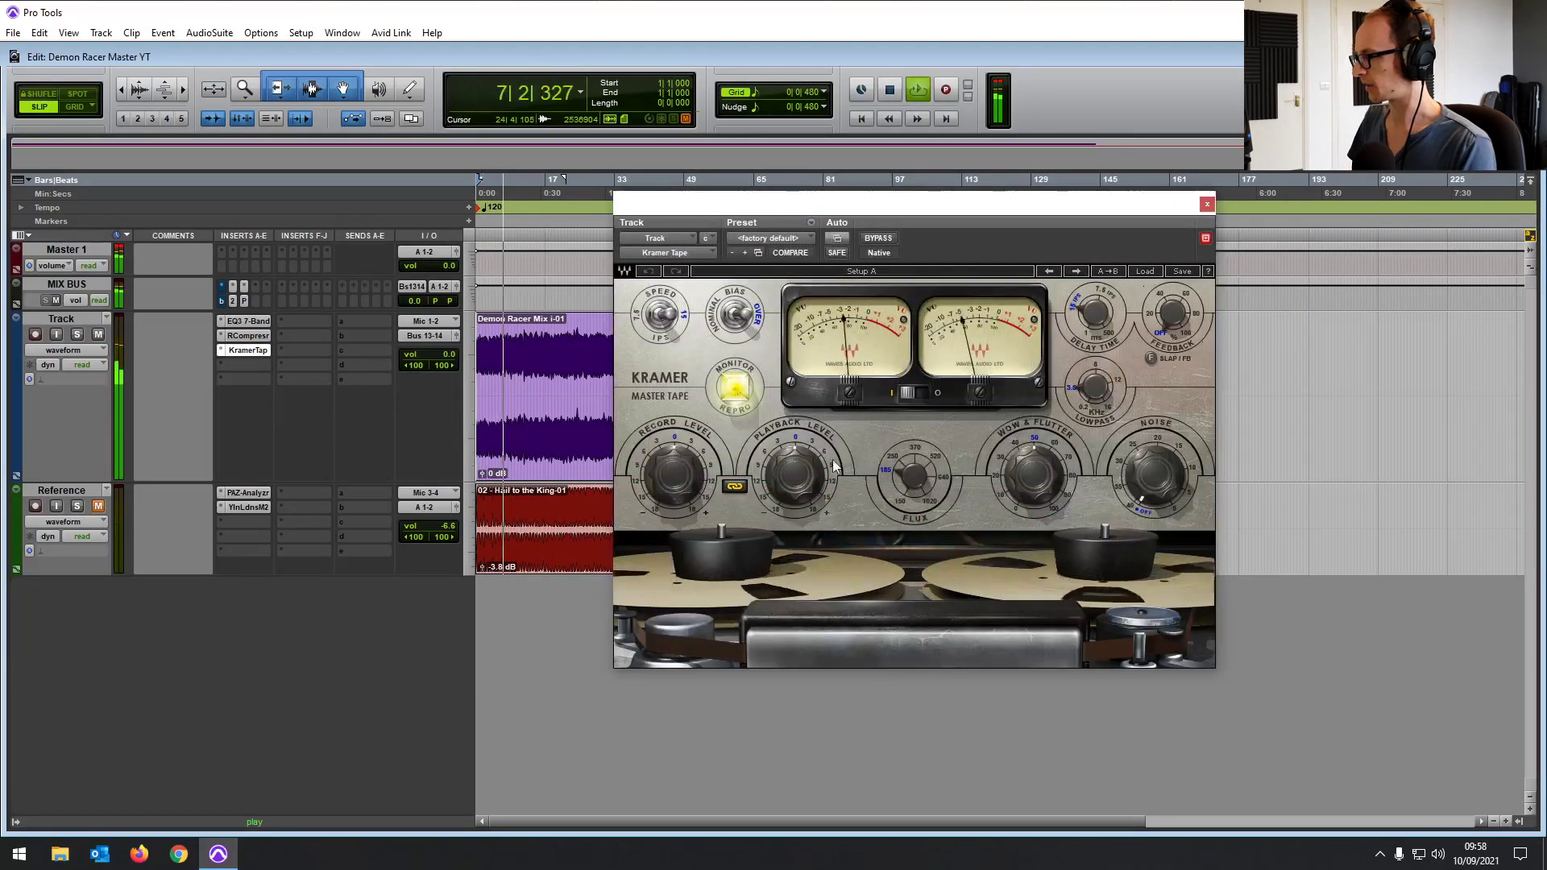
{"action": "left_click", "coordinate": [1139, 273]}
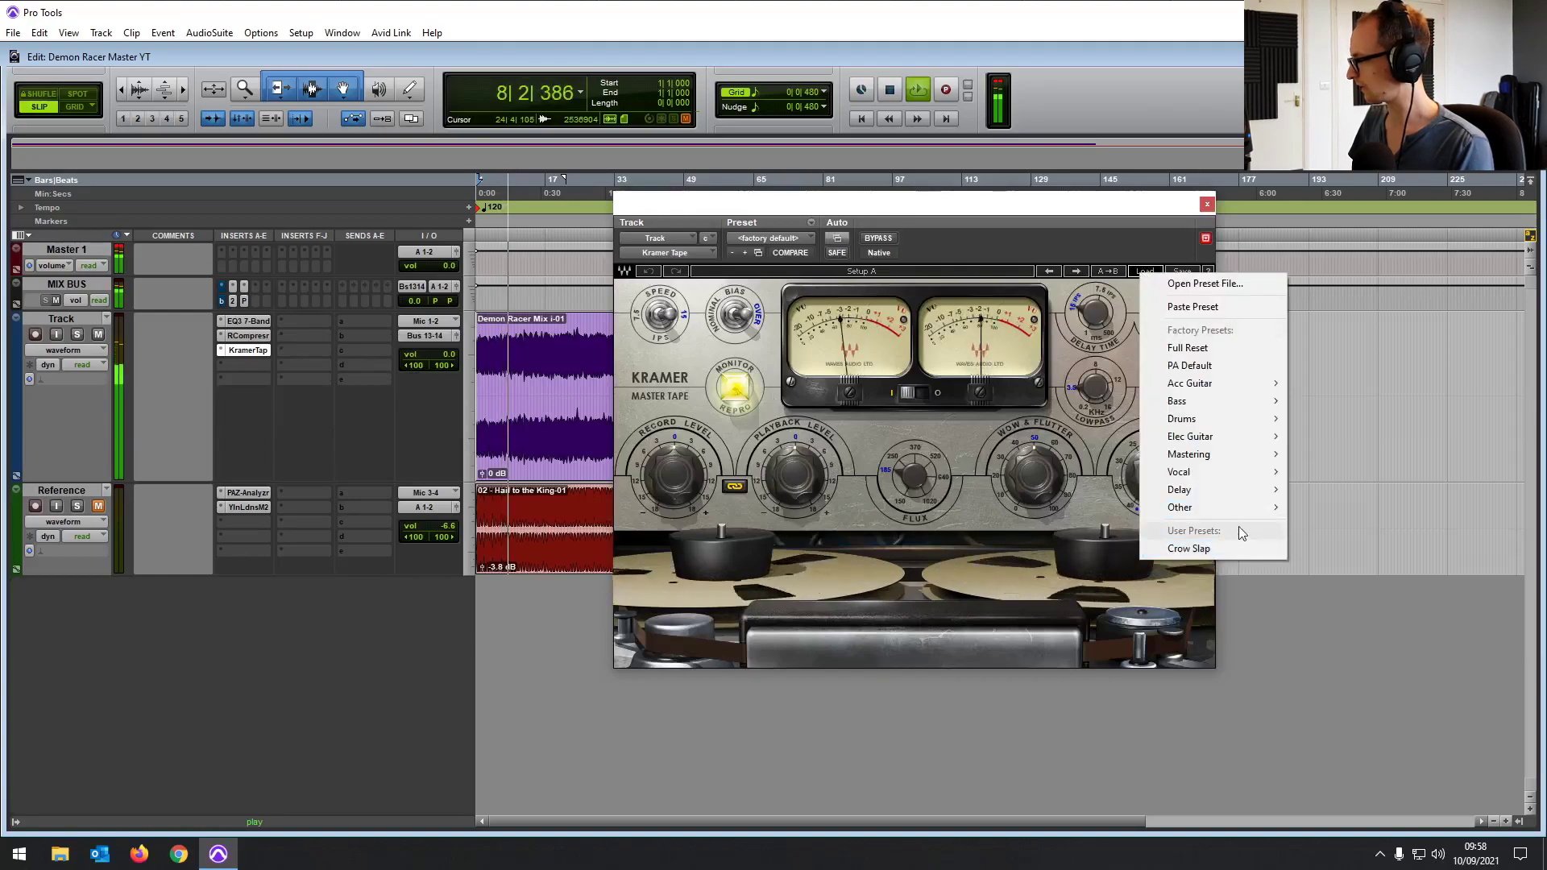
{"action": "mouse_move", "coordinate": [1230, 453]}
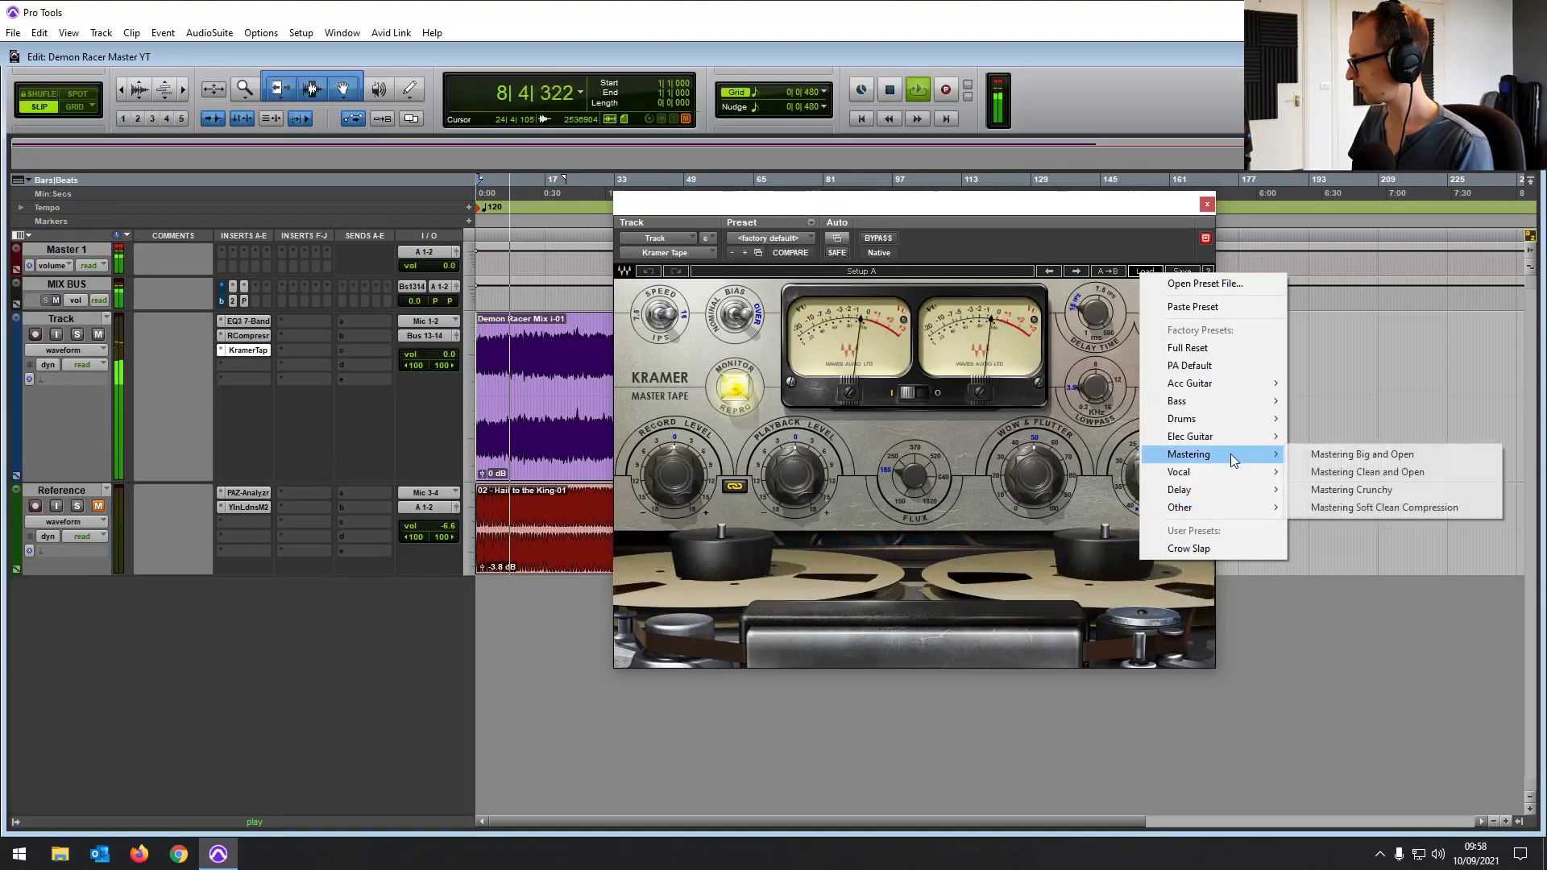
{"action": "left_click", "coordinate": [1371, 473]}
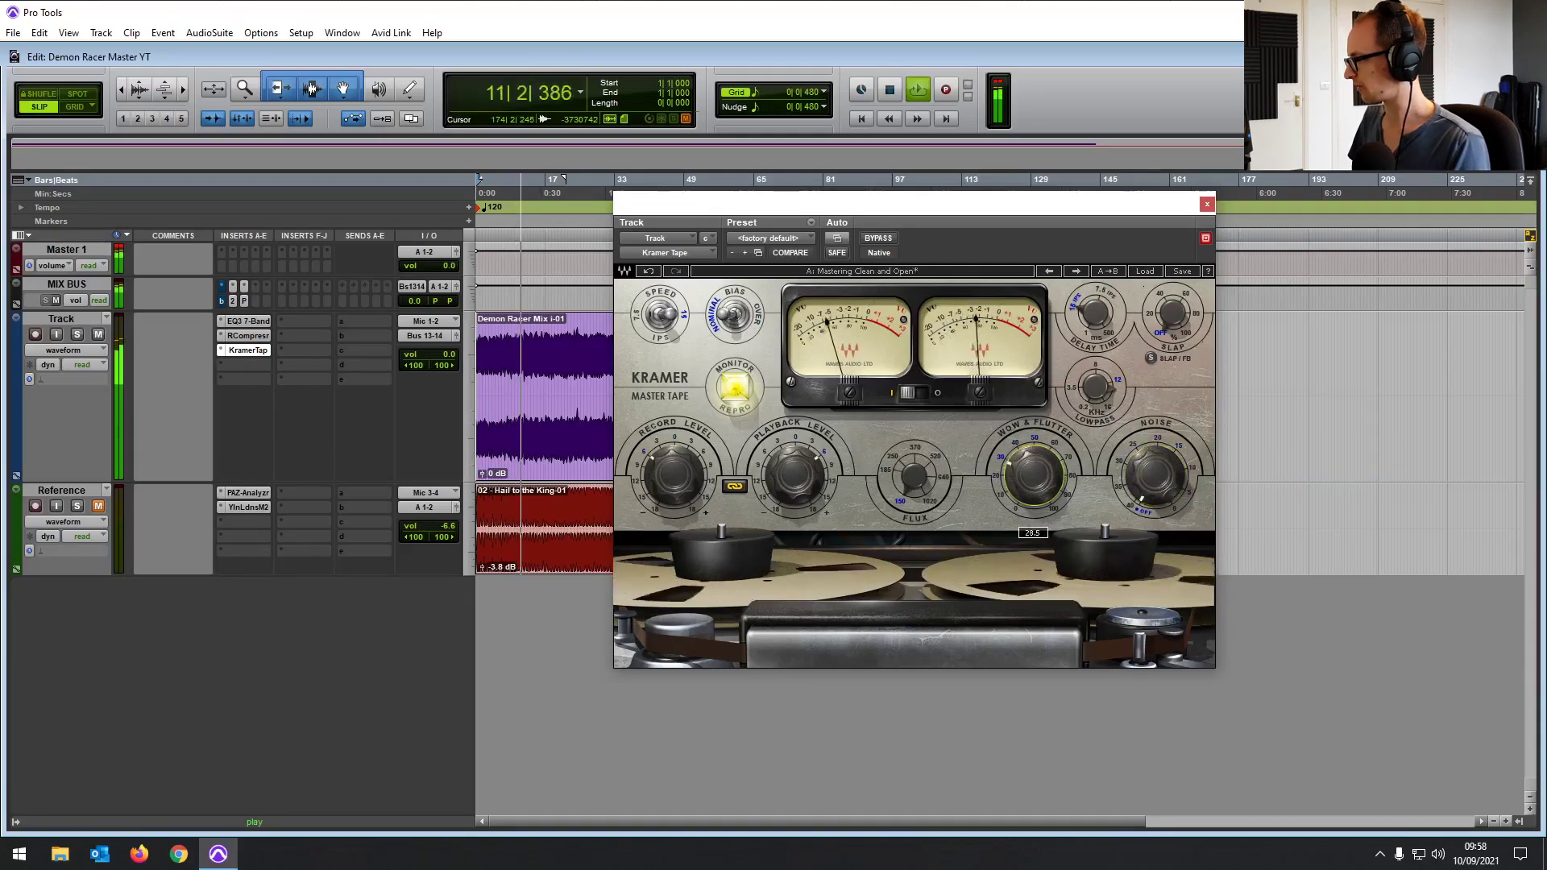
{"action": "left_click", "coordinate": [1206, 203]}
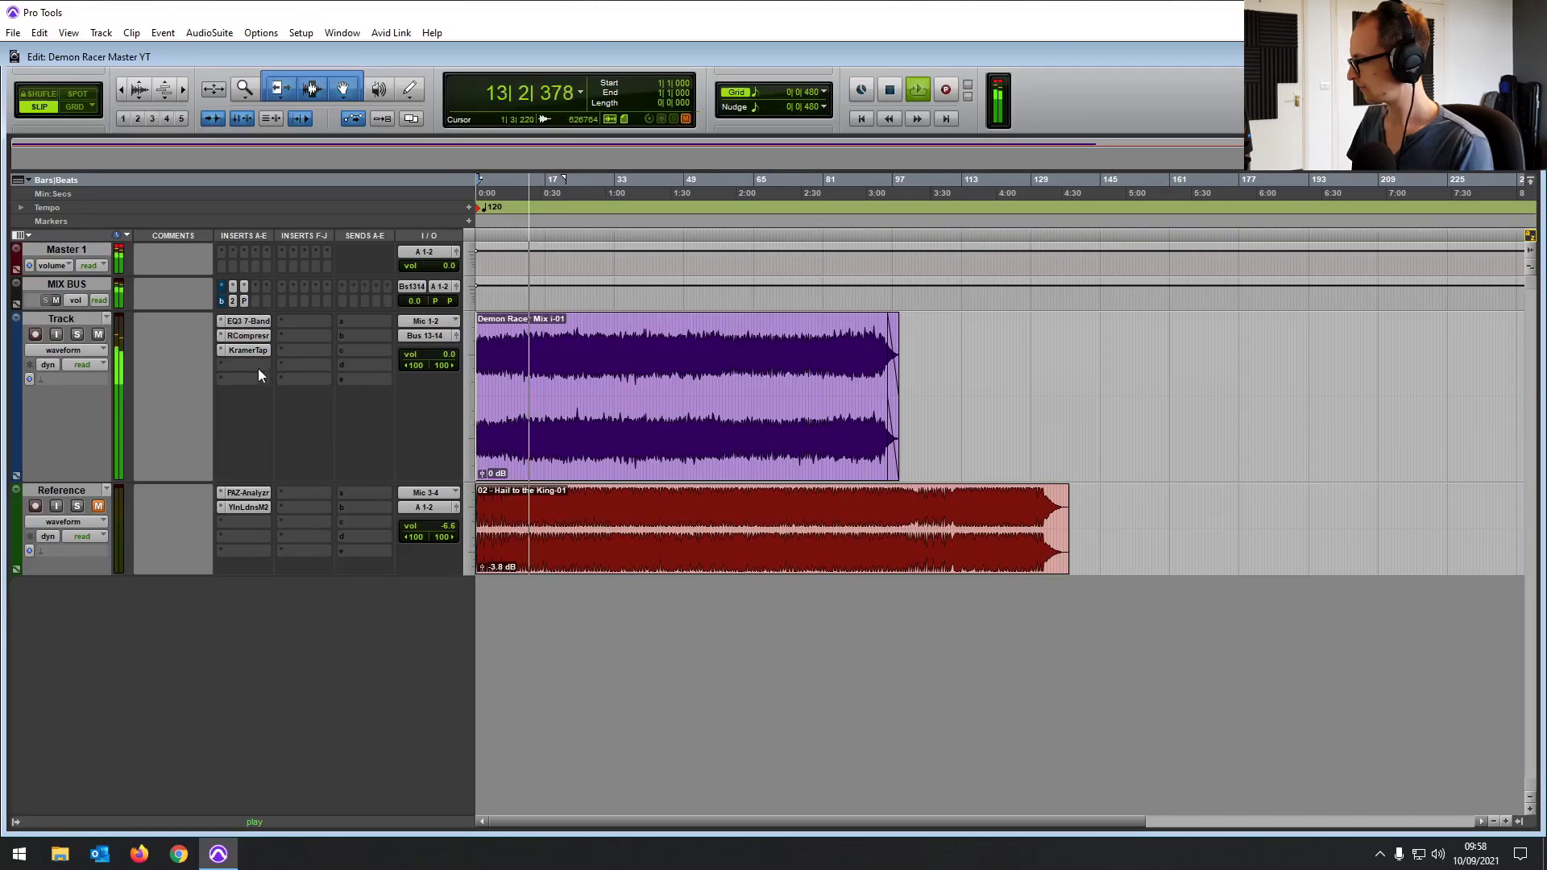
Stop playback and insert the multichannel L1+ Ultramaximizer in the mix track's first F-J insert slot
{"action": "key", "text": "space"}
{"action": "left_click", "coordinate": [306, 324]}
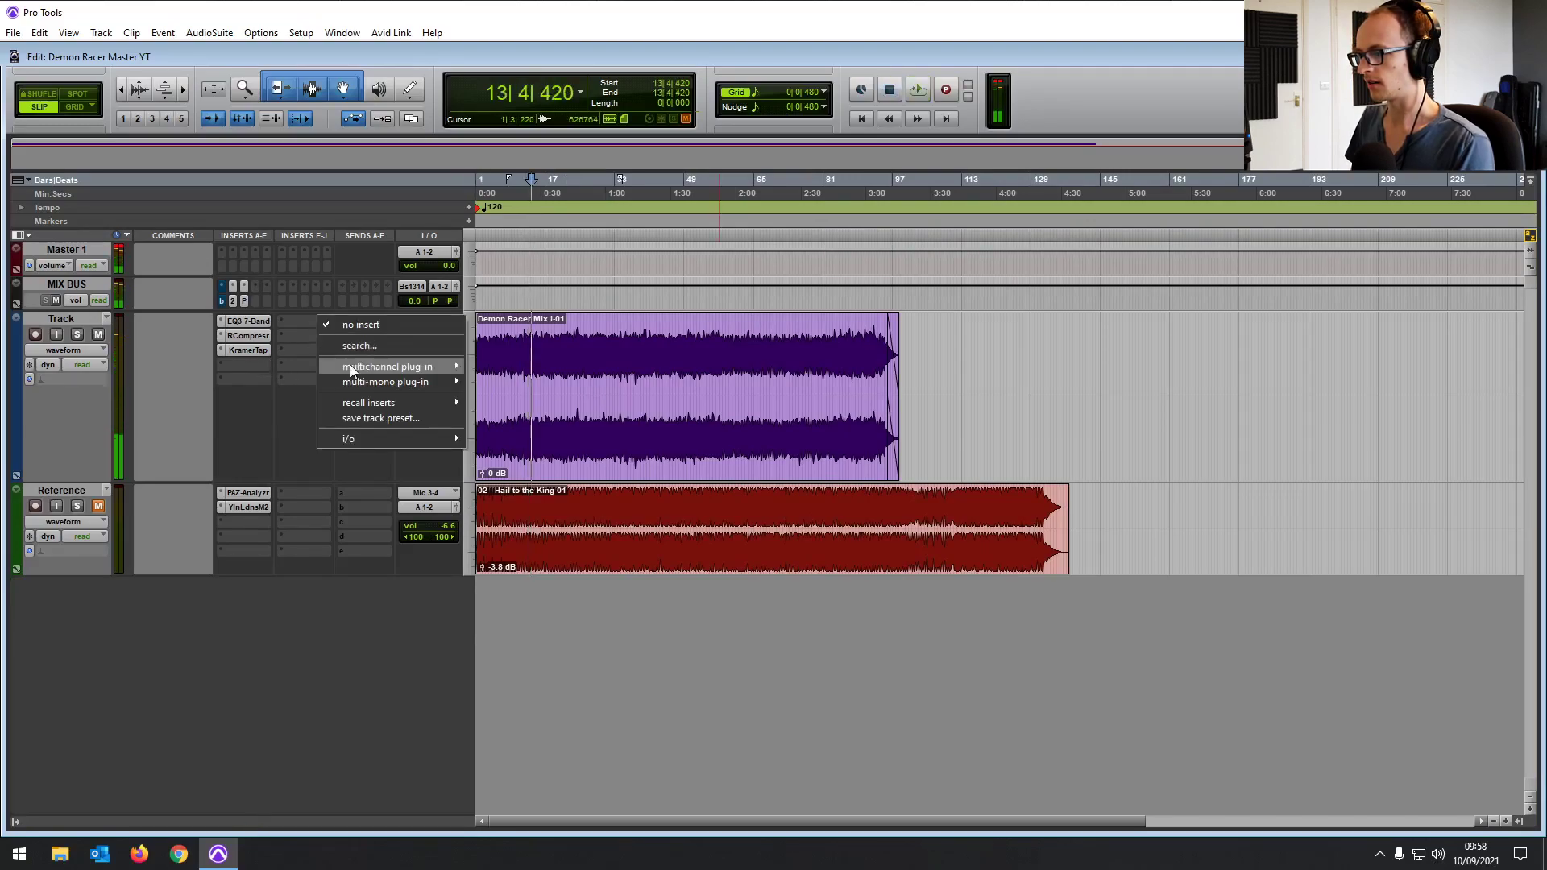
{"action": "mouse_move", "coordinate": [350, 366]}
{"action": "mouse_move", "coordinate": [590, 384]}
{"action": "left_click", "coordinate": [662, 508]}
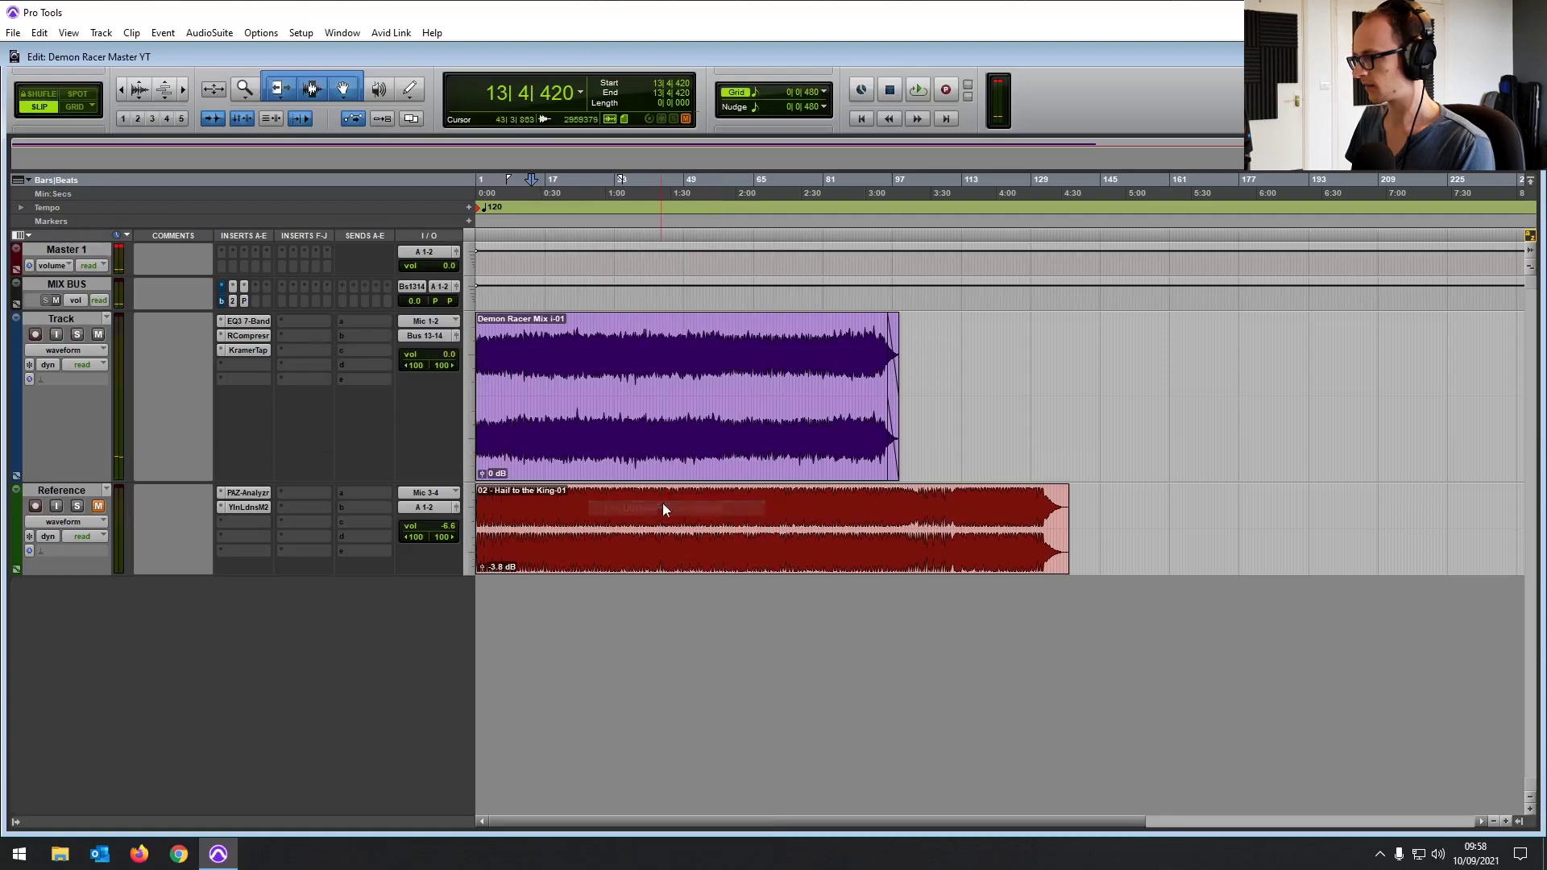
Set the L1+ Ultramaximizer's out ceiling to -0.1 and its quantize to 16 bits
{"action": "left_click_drag", "start_coordinate": [894, 331], "coordinate": [894, 334]}
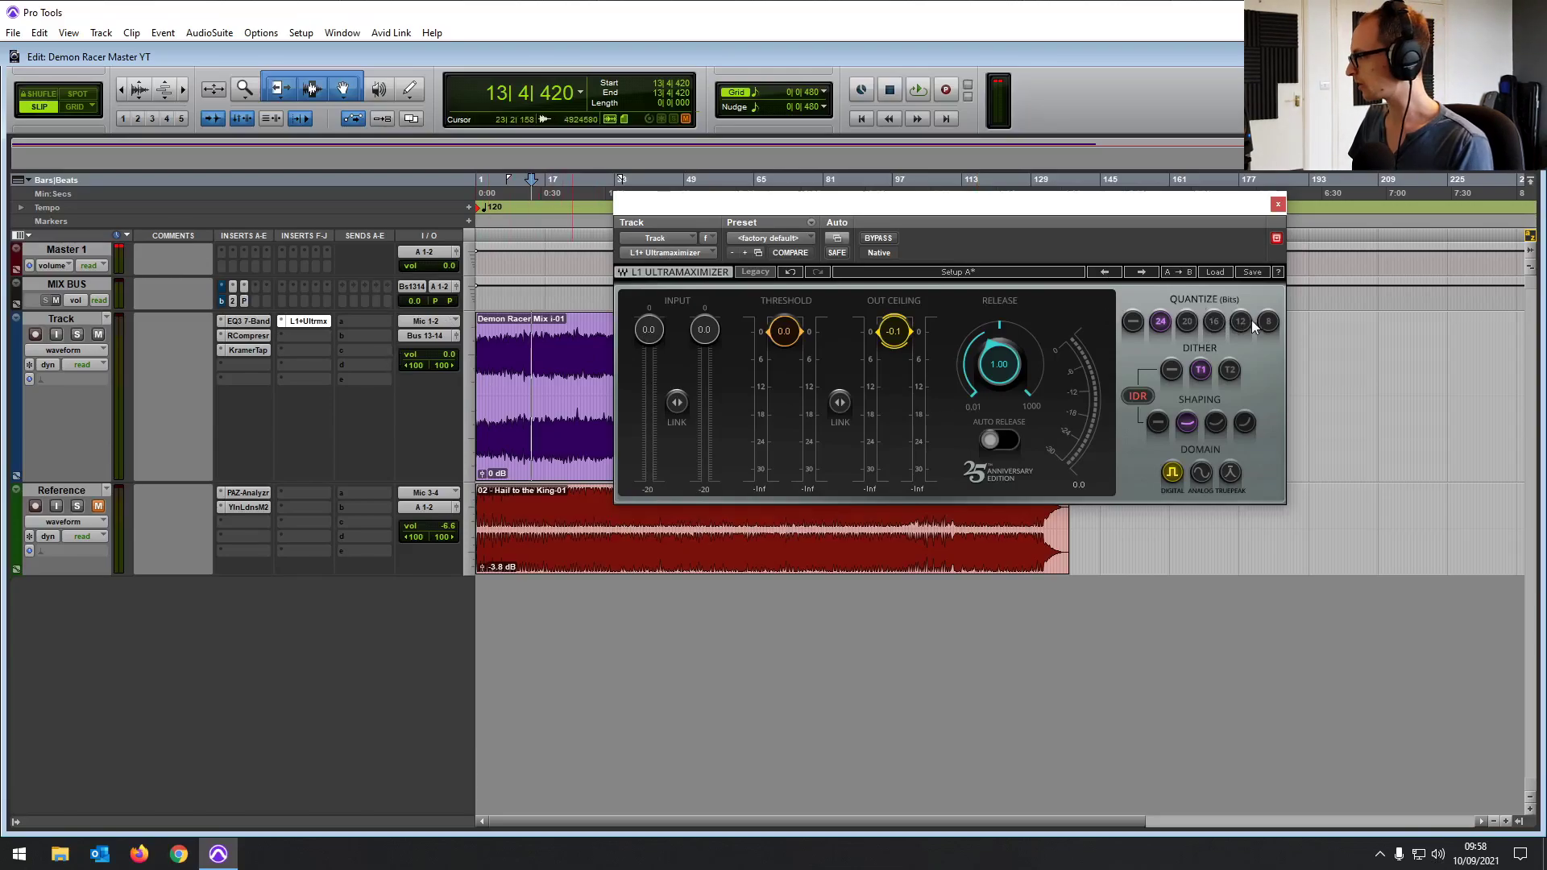
{"action": "left_click", "coordinate": [1214, 322]}
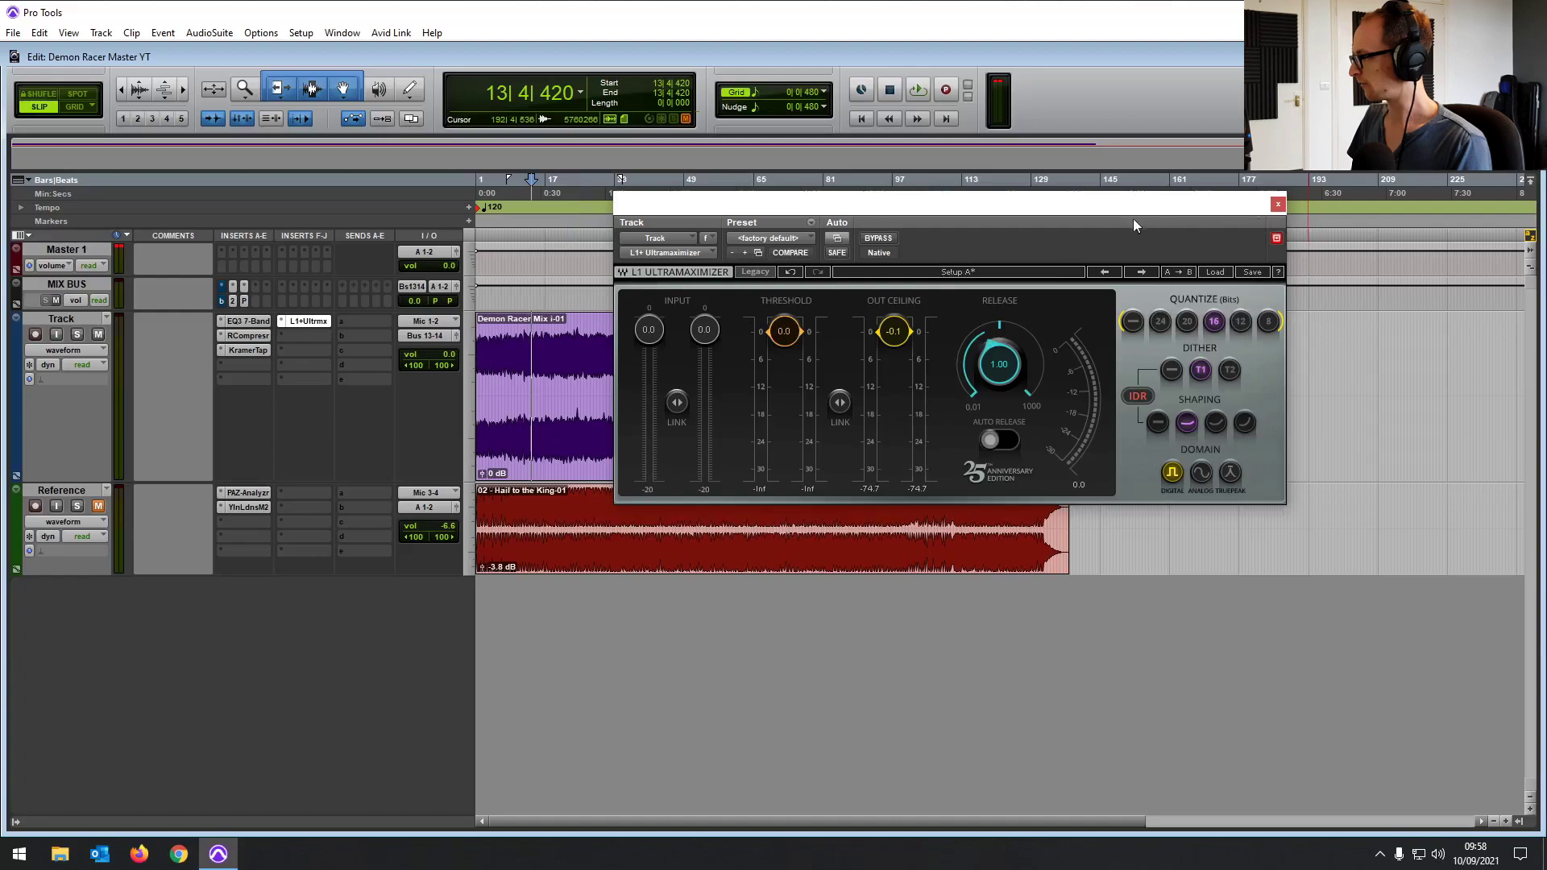
{"action": "left_click_drag", "start_coordinate": [1205, 209], "coordinate": [1373, 213]}
During playback, lower the L1+ Ultramaximizer threshold to -9.6 while checking the mix bus in Youlean Loudness Meter 2
{"action": "key", "text": "space"}
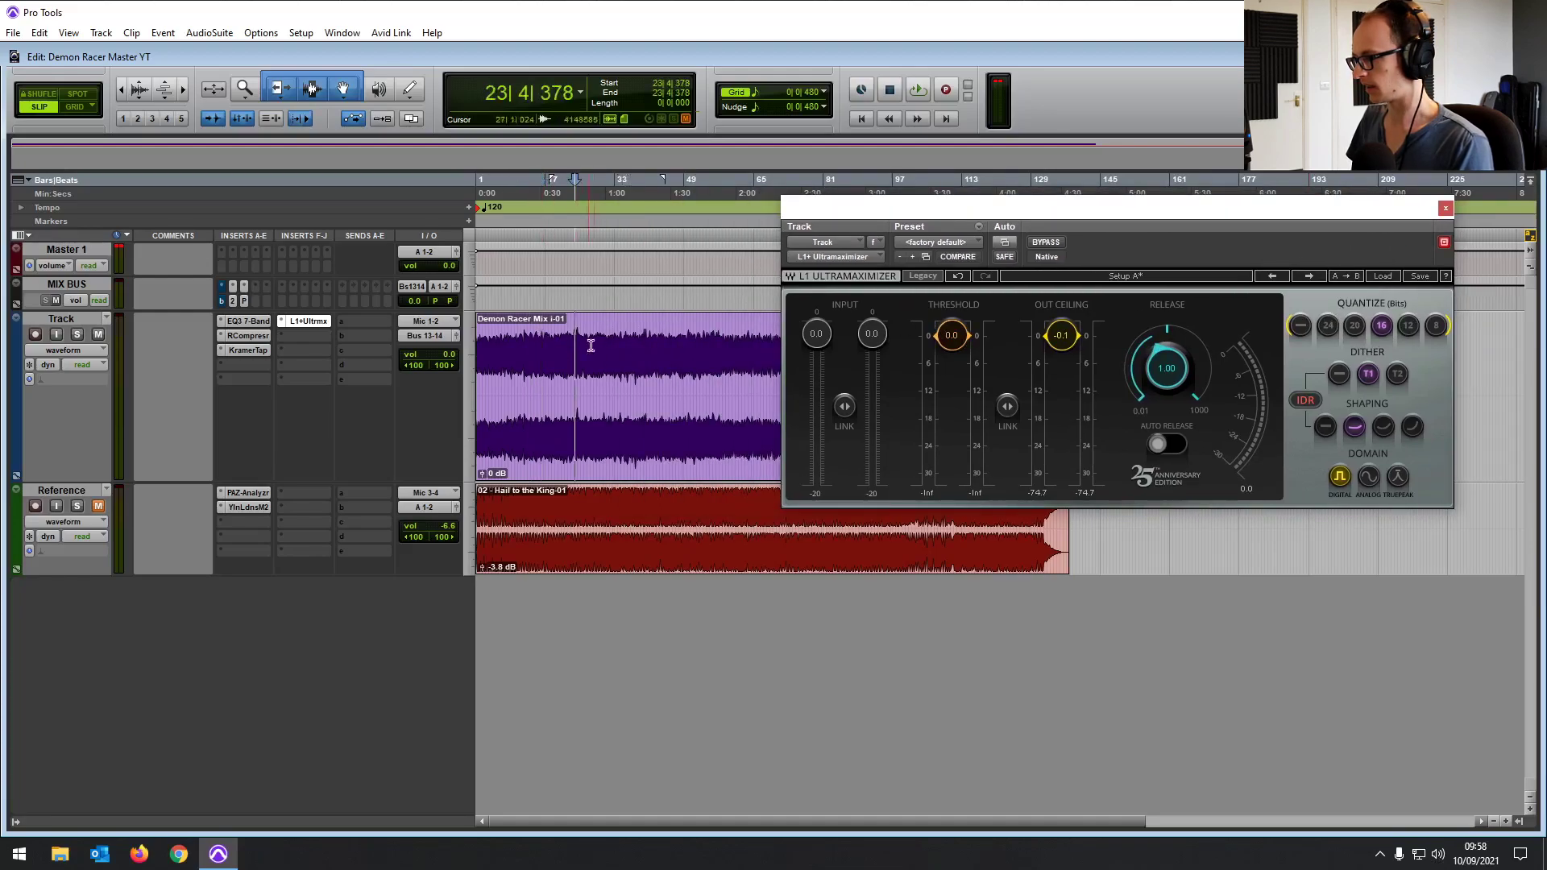
{"action": "left_click_drag", "start_coordinate": [952, 335], "coordinate": [951, 355]}
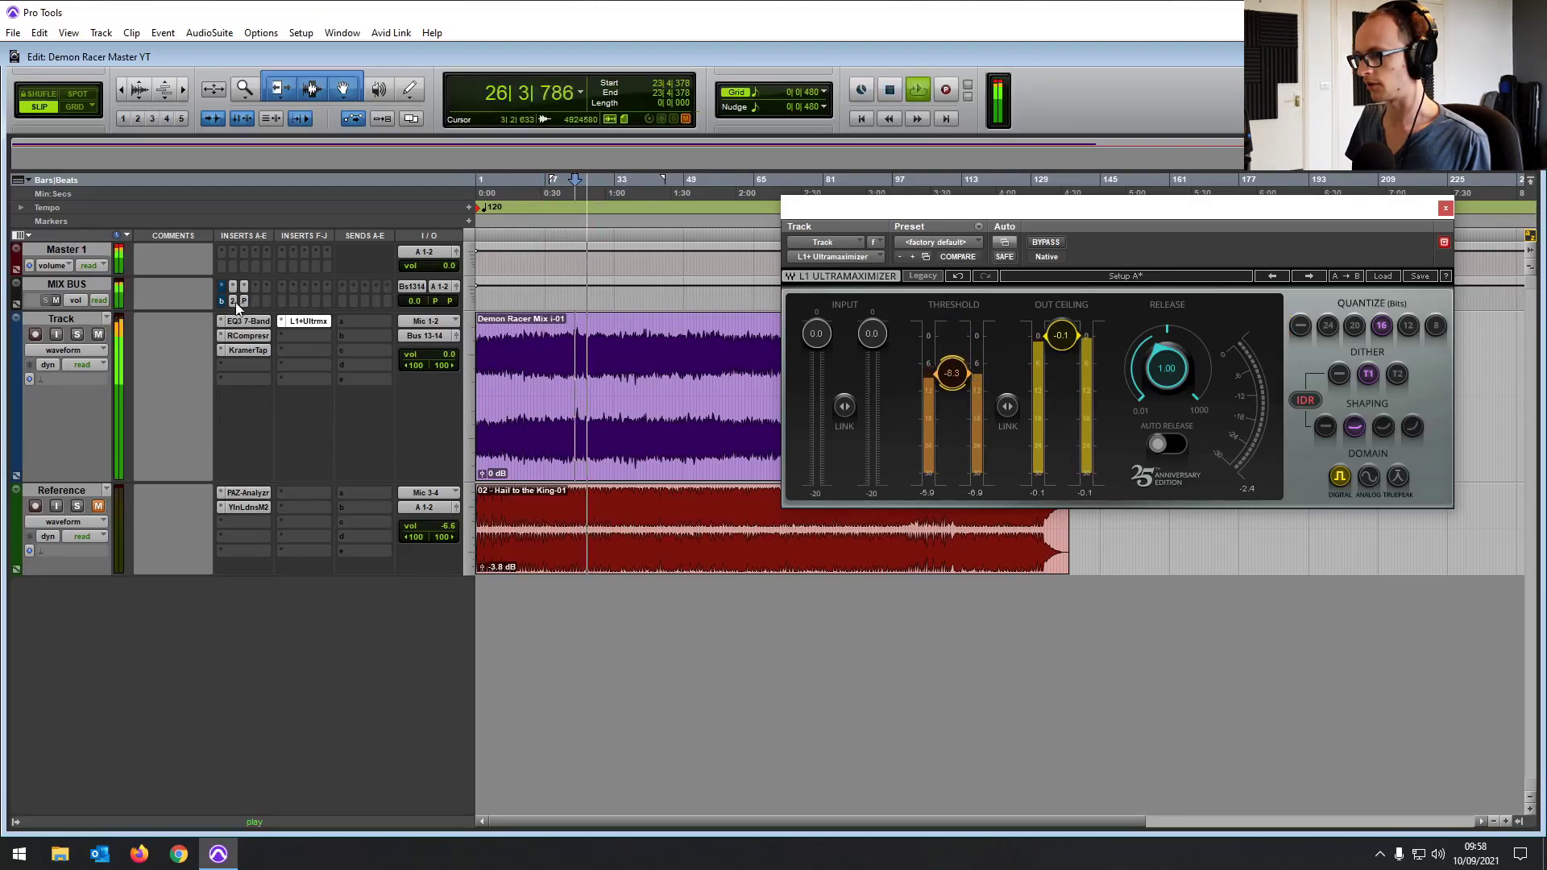
{"action": "left_click", "coordinate": [234, 302]}
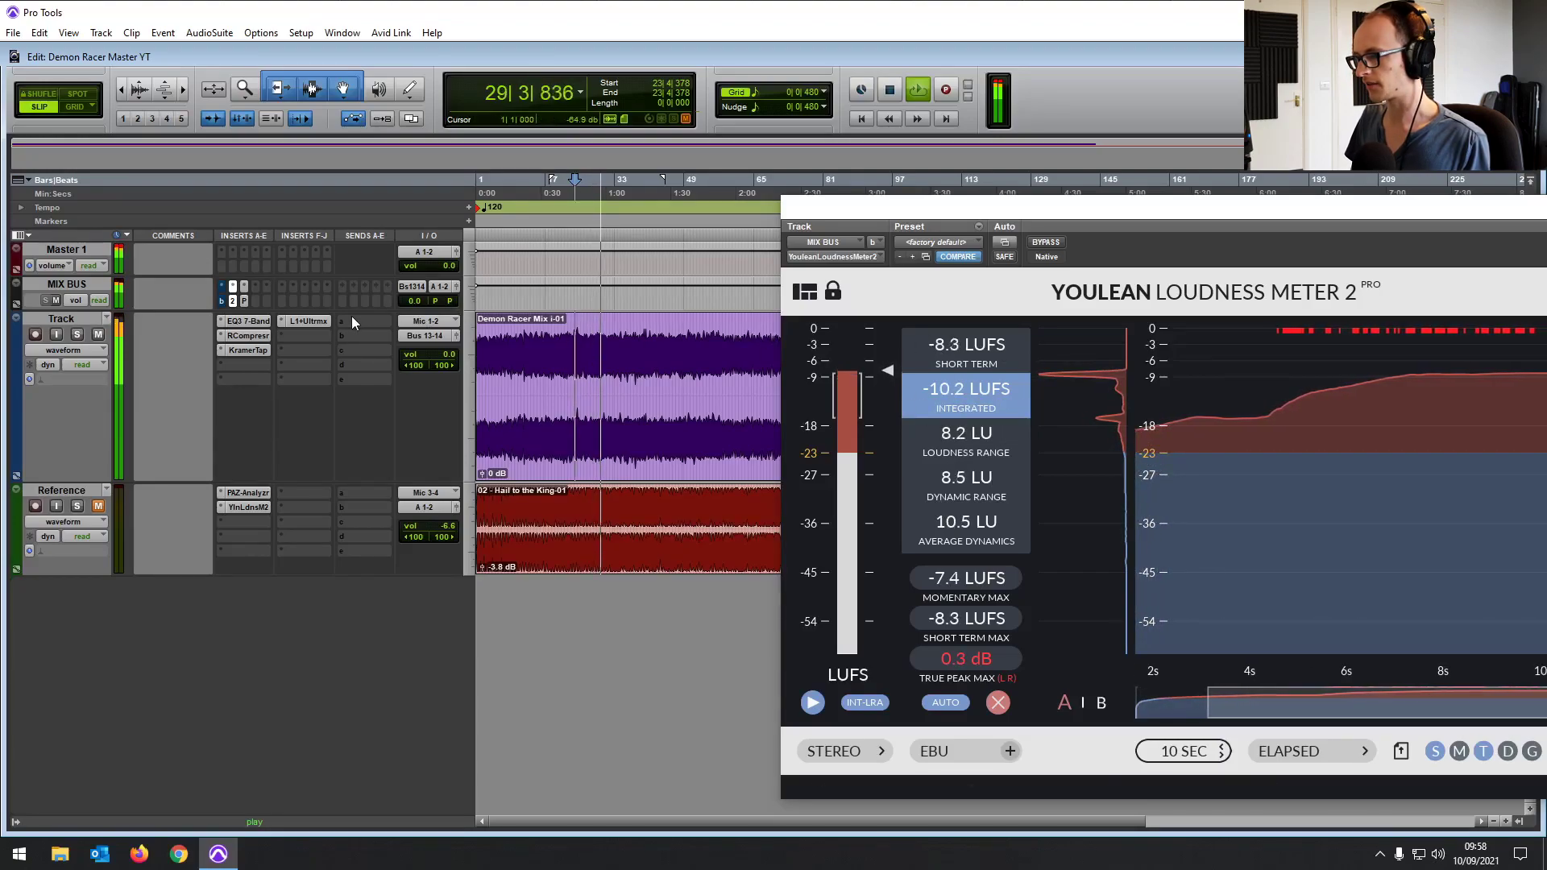
{"action": "left_click", "coordinate": [311, 322]}
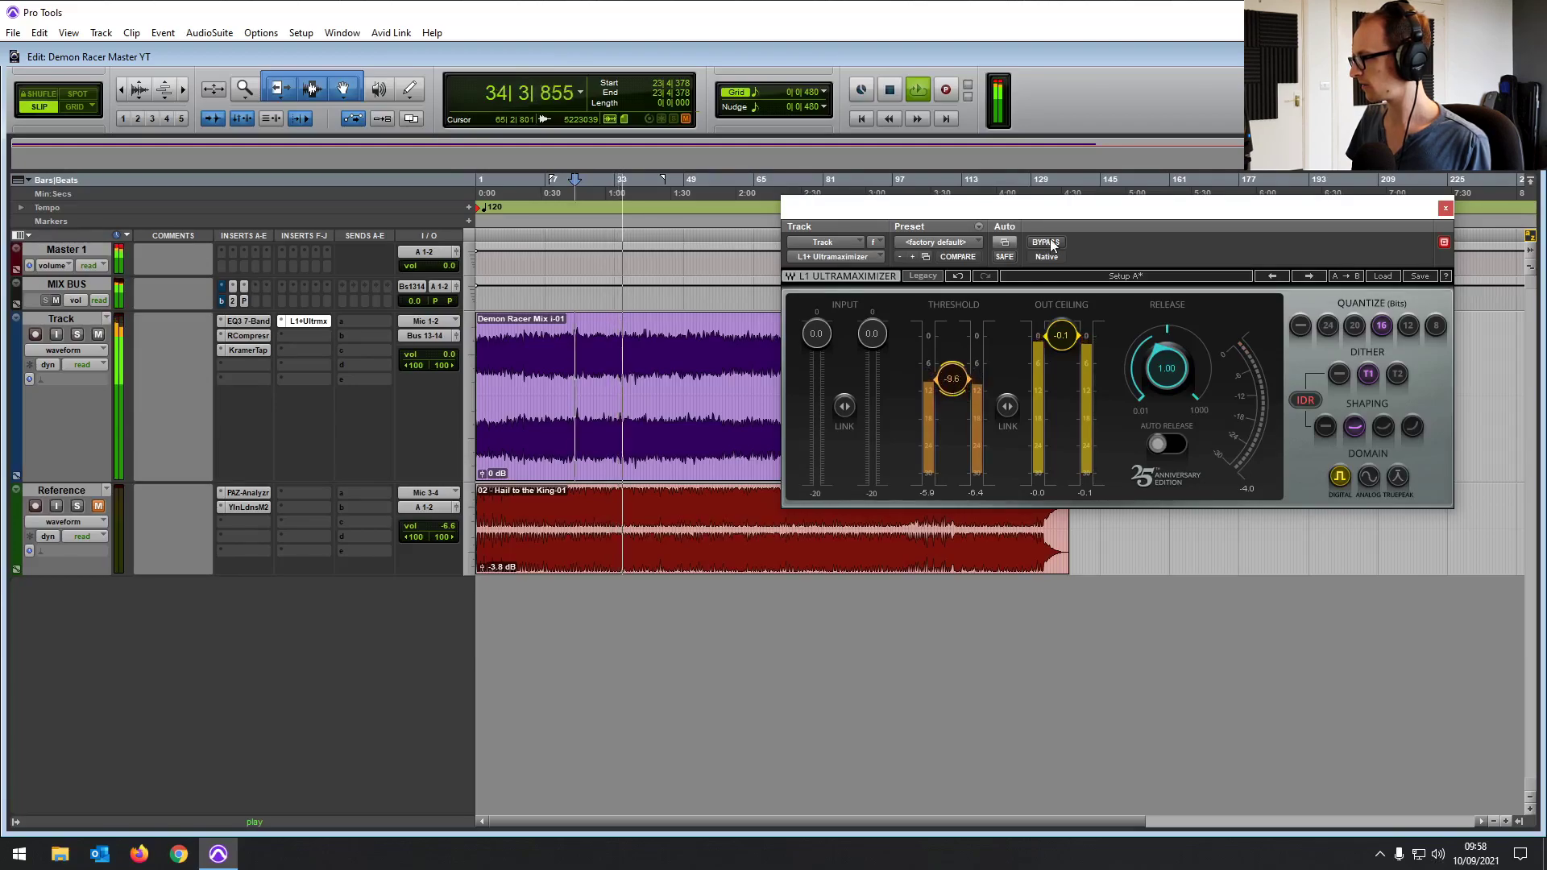
{"action": "left_click", "coordinate": [233, 302]}
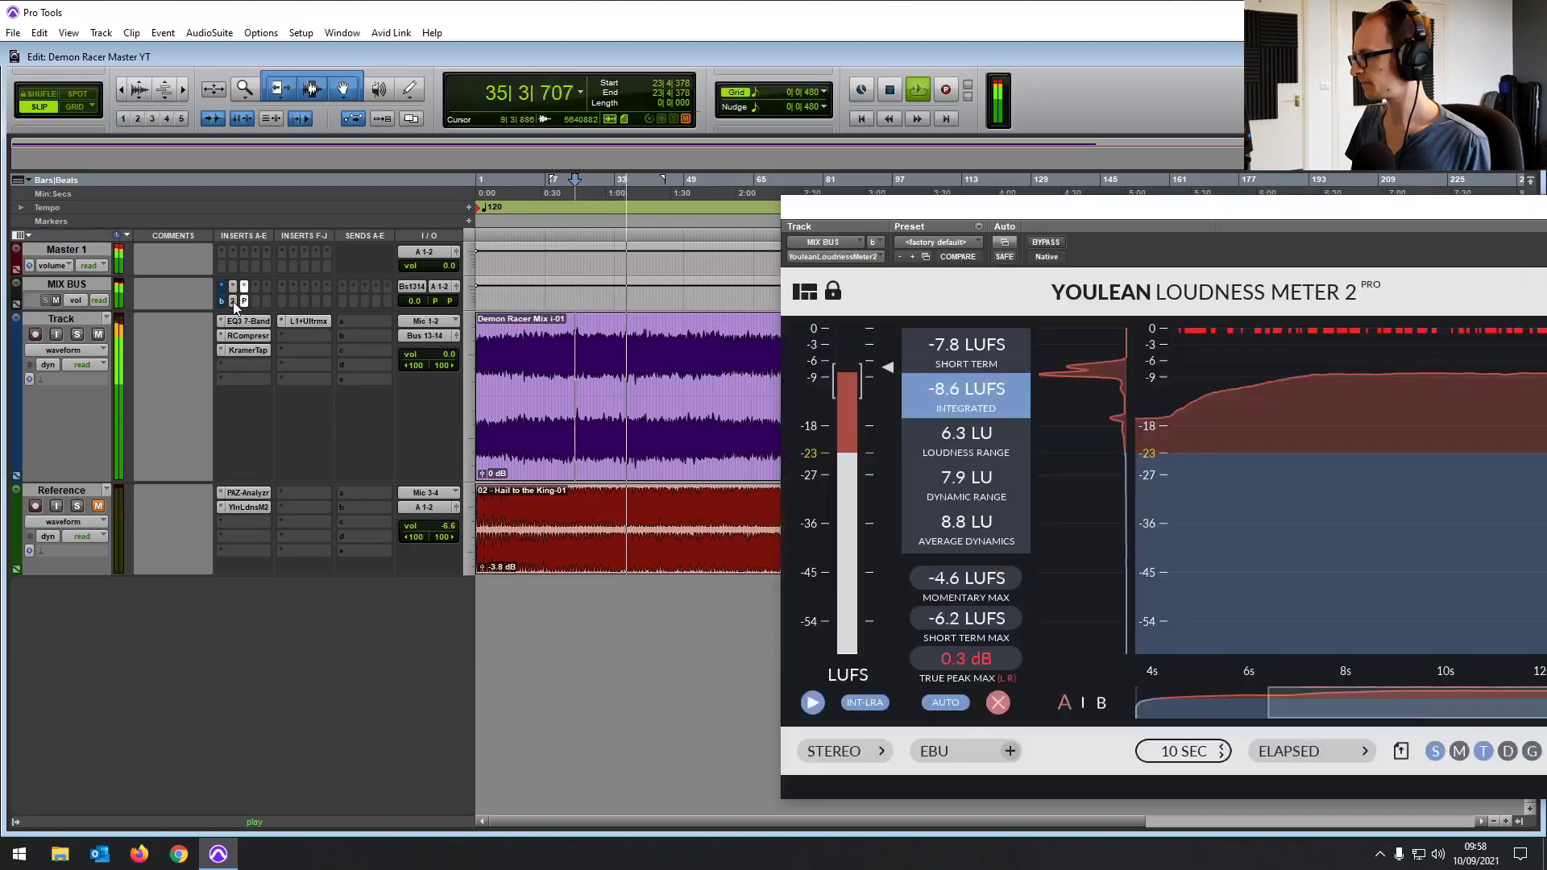
{"action": "left_click_drag", "start_coordinate": [965, 211], "coordinate": [604, 209]}
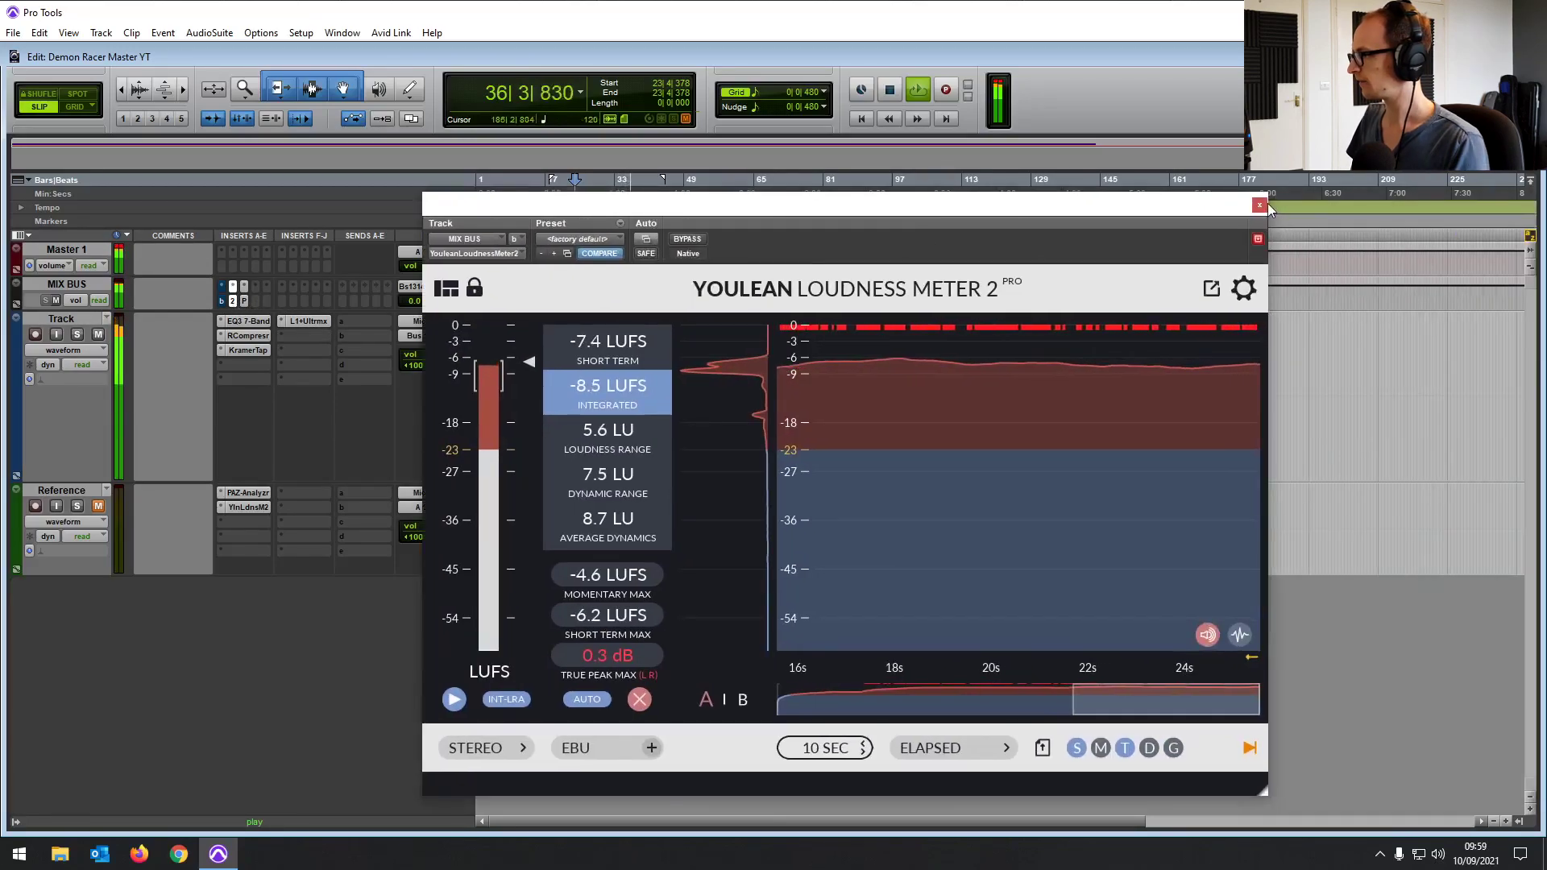
{"action": "left_click", "coordinate": [1264, 205]}
Adjust the mix track's RCompressor to a threshold of -11.1, an attack of 19.3 and a release of 527
{"action": "left_click", "coordinate": [254, 335]}
{"action": "left_click_drag", "start_coordinate": [498, 404], "coordinate": [498, 405]}
{"action": "left_click_drag", "start_coordinate": [603, 573], "coordinate": [621, 607]}
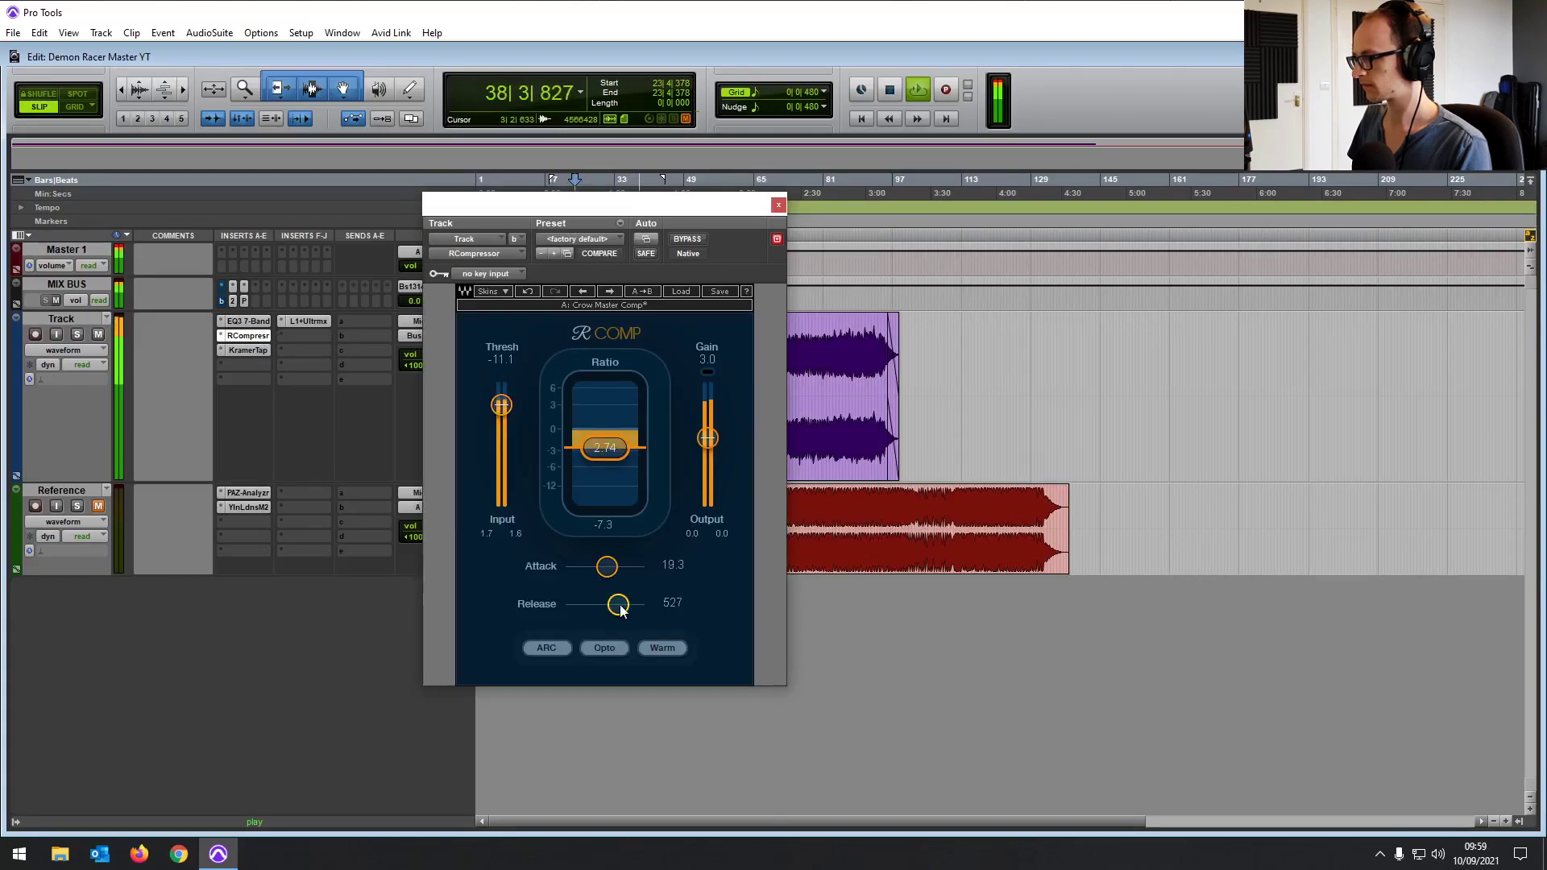
{"action": "left_click", "coordinate": [779, 205]}
Check the Reference track's loudness meter and reset that track's volume and clip gain to 0 dB
{"action": "left_click", "coordinate": [247, 506]}
{"action": "left_click", "coordinate": [1259, 207]}
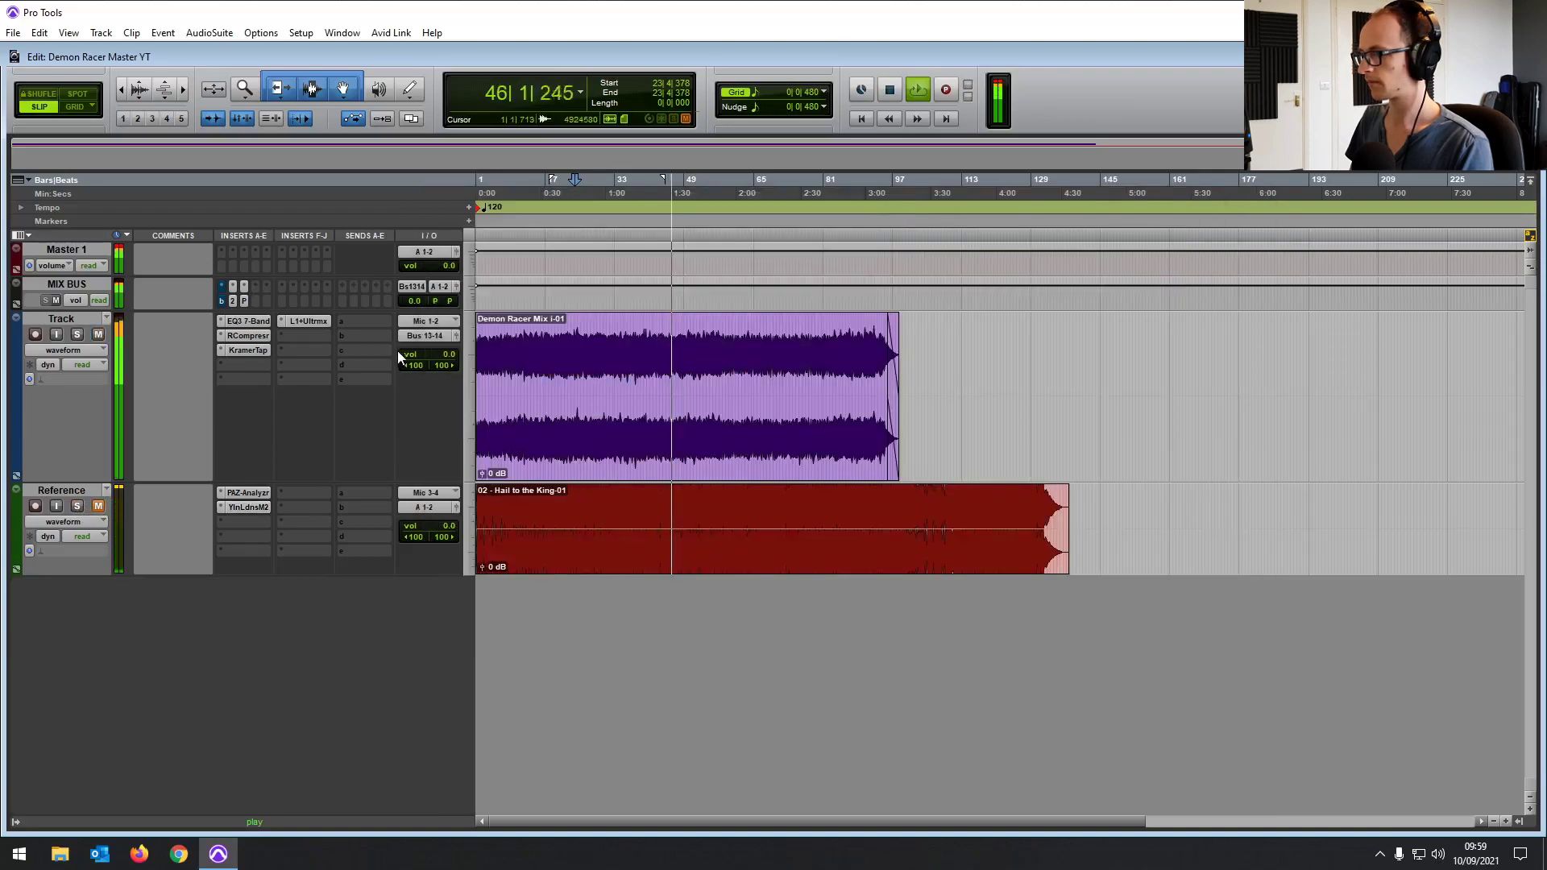
In the mix track's EQ3 7-Band, boost LMF 0.5 dB at 85.2 Hz and cut MF 0.9 dB at 285.9 Hz with Q 1.97
{"action": "left_click", "coordinate": [248, 321]}
{"action": "mouse_move", "coordinate": [761, 353]}
{"action": "left_mouse_down"}
{"action": "mouse_move", "coordinate": [769, 309]}
{"action": "mouse_move", "coordinate": [787, 305]}
{"action": "mouse_move", "coordinate": [786, 360]}
{"action": "left_mouse_up"}
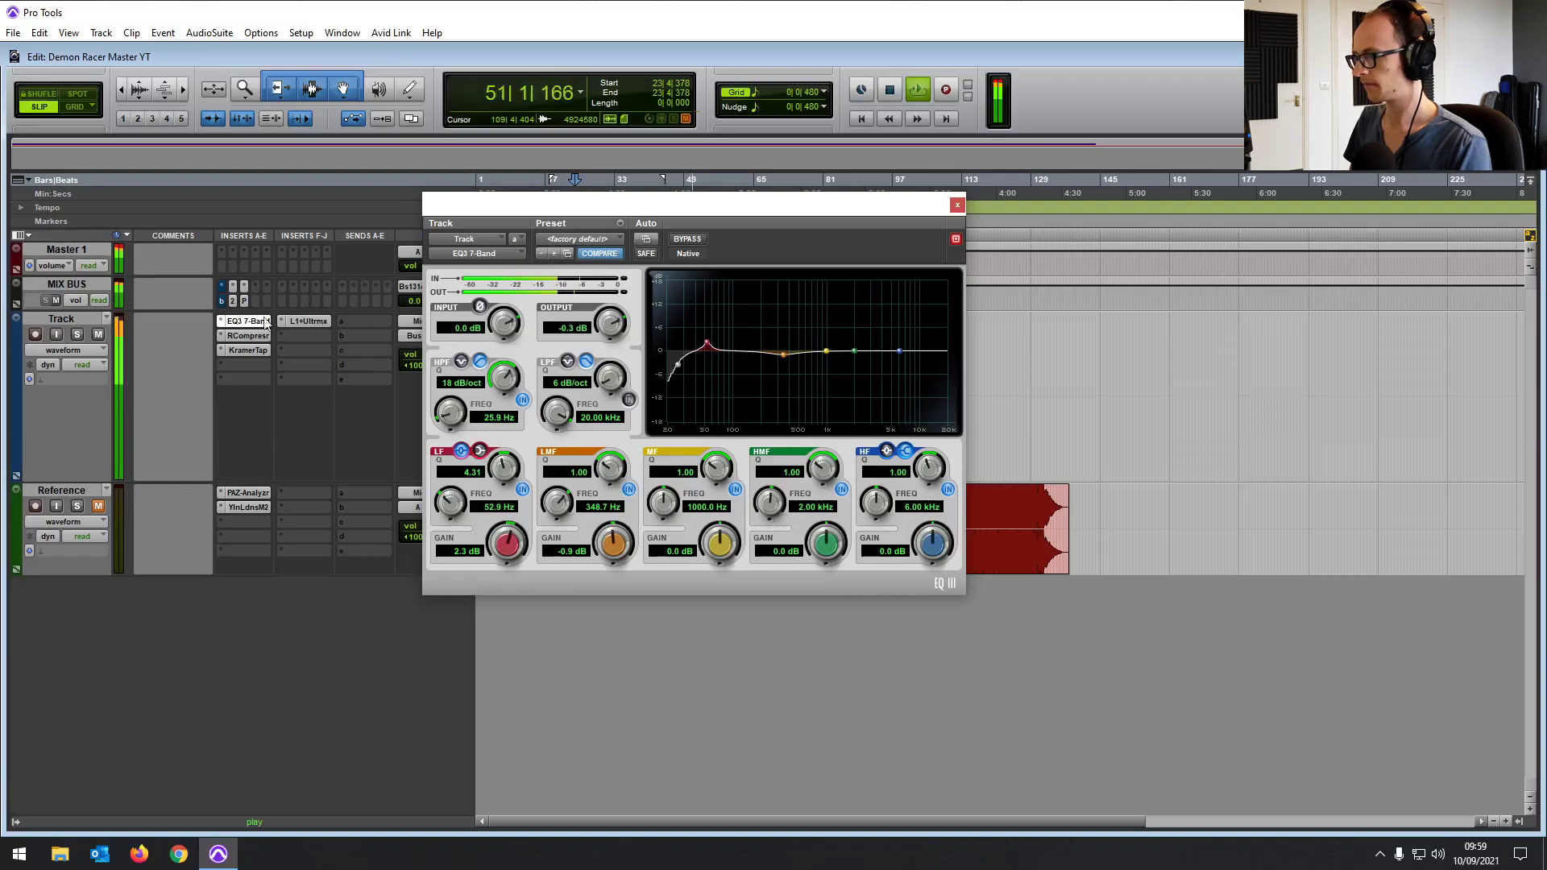
{"action": "mouse_move", "coordinate": [783, 361]}
{"action": "left_mouse_down"}
{"action": "mouse_move", "coordinate": [737, 347]}
{"action": "mouse_move", "coordinate": [723, 319]}
{"action": "mouse_move", "coordinate": [743, 335]}
{"action": "mouse_move", "coordinate": [728, 352]}
{"action": "mouse_move", "coordinate": [776, 356]}
{"action": "left_mouse_up"}
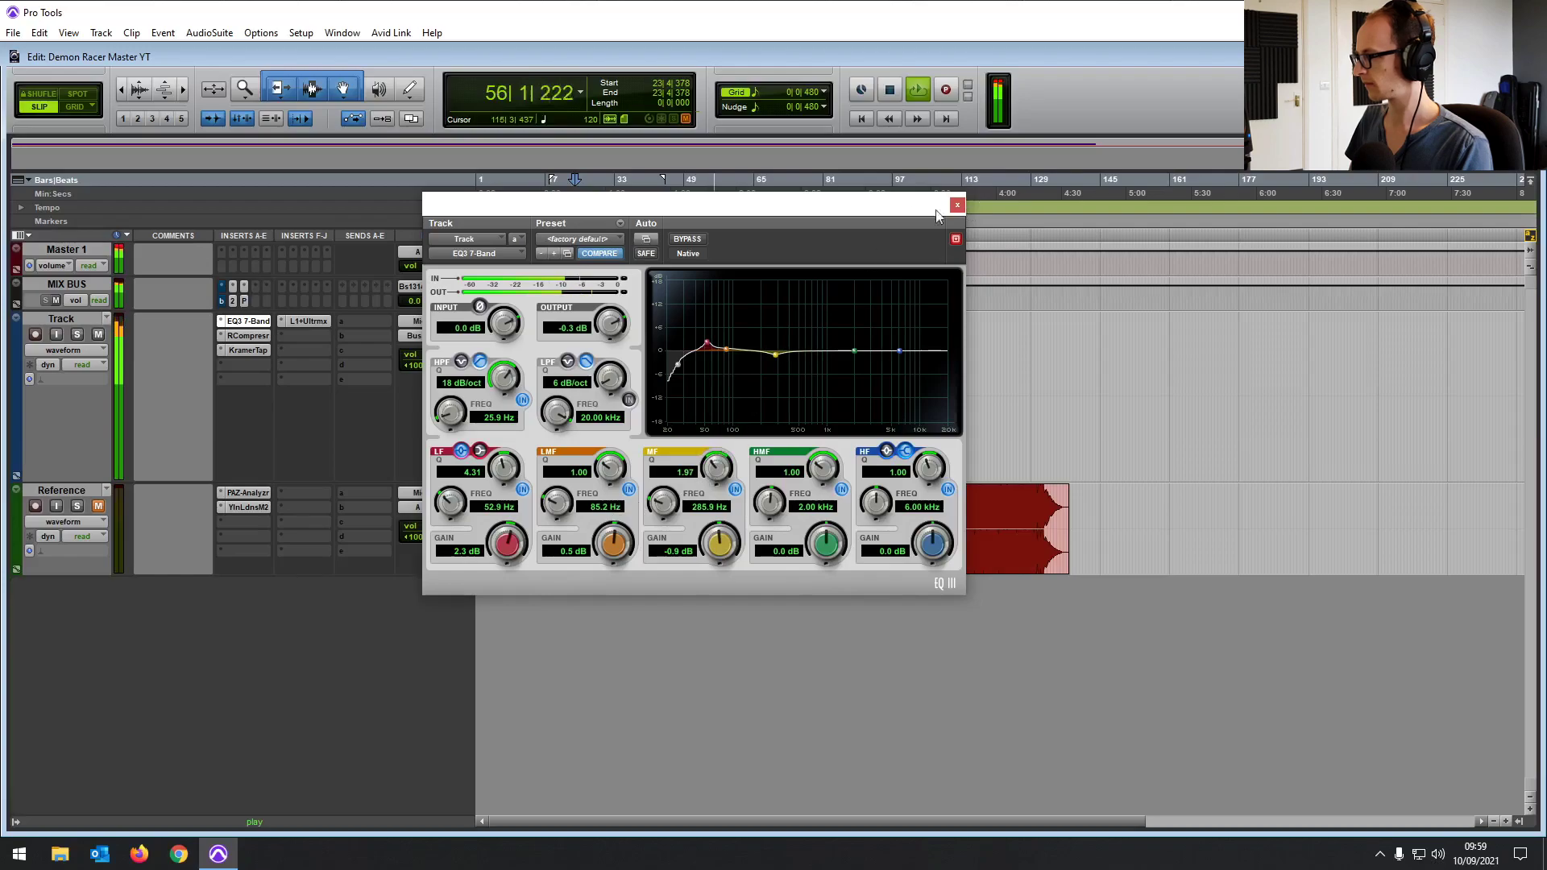
{"action": "left_click", "coordinate": [956, 205]}
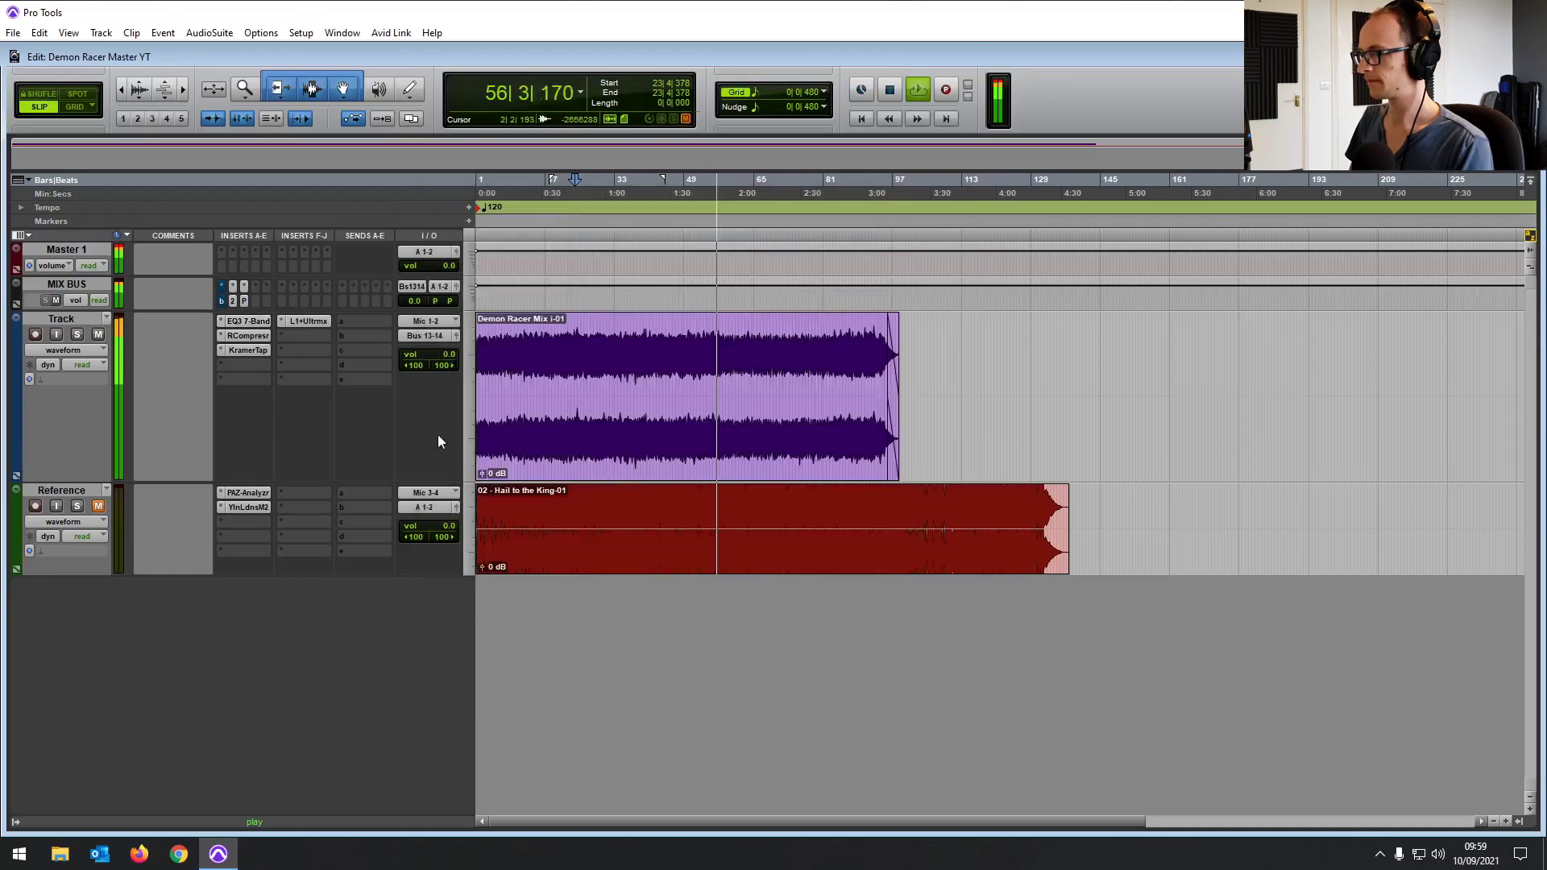
Check the mix bus loudness meter and PAZ Analyzer while fine-tuning the L1+ Ultramaximizer threshold to about -9
{"action": "left_click", "coordinate": [235, 301]}
{"action": "left_click", "coordinate": [244, 302]}
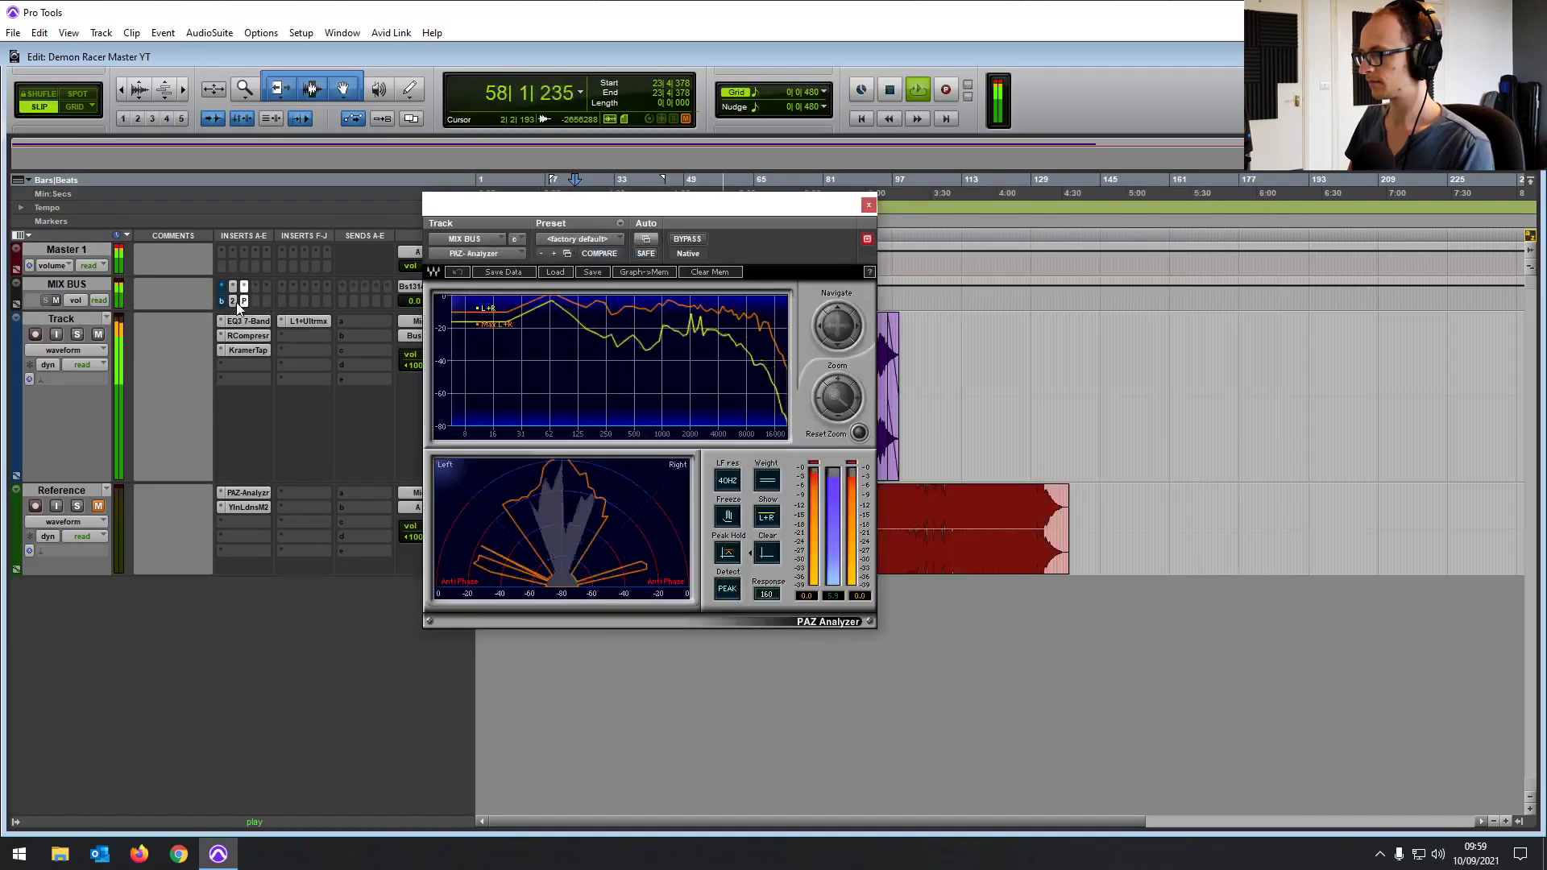
{"action": "left_click", "coordinate": [234, 301]}
{"action": "left_click", "coordinate": [300, 322]}
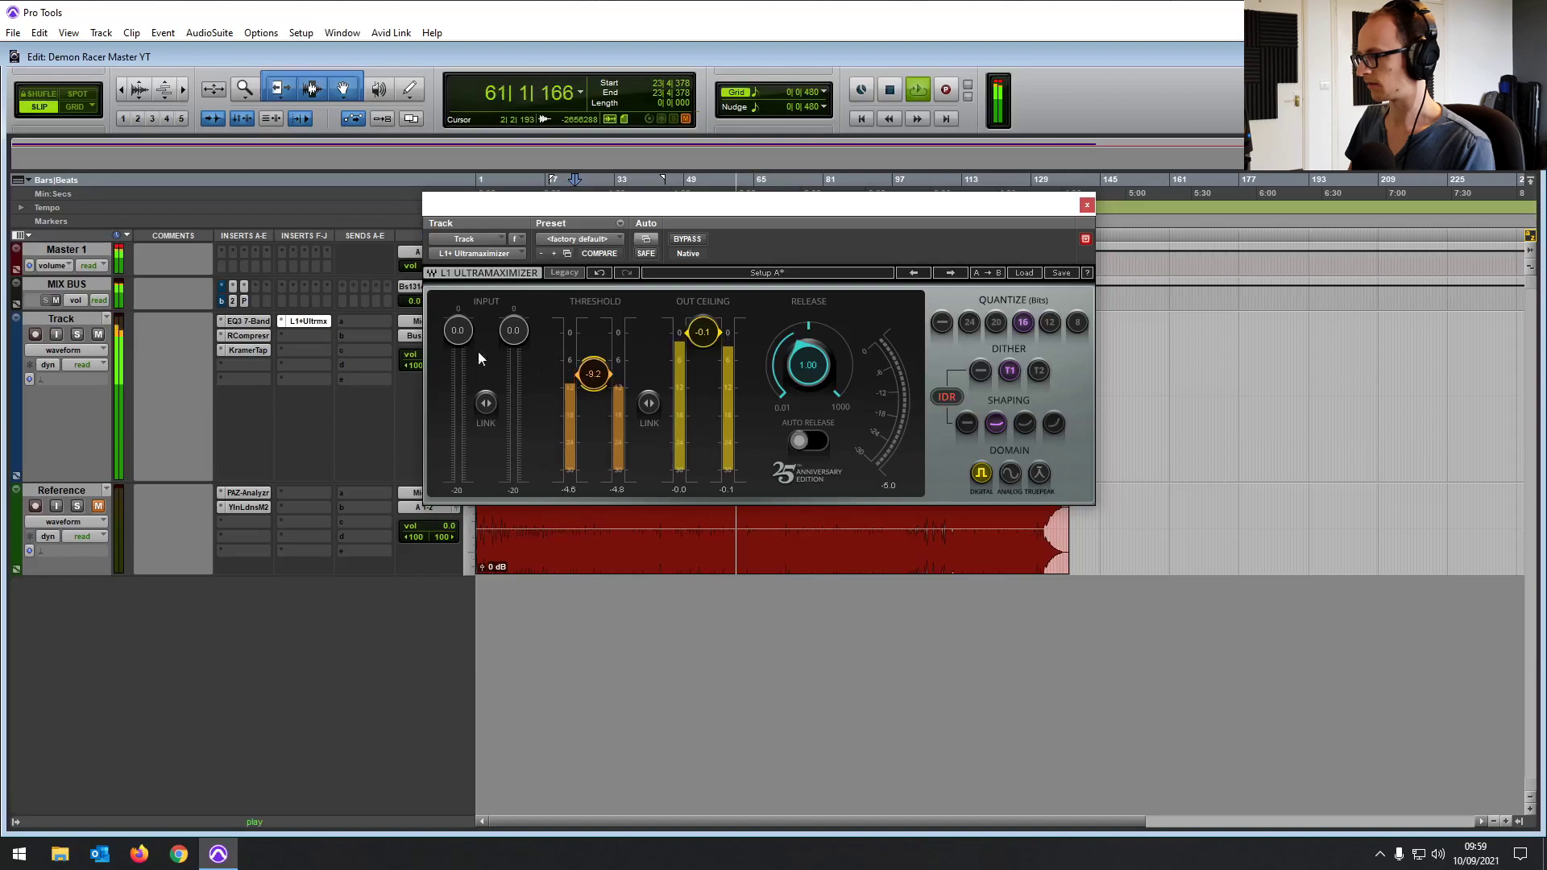
{"action": "left_click", "coordinate": [244, 301]}
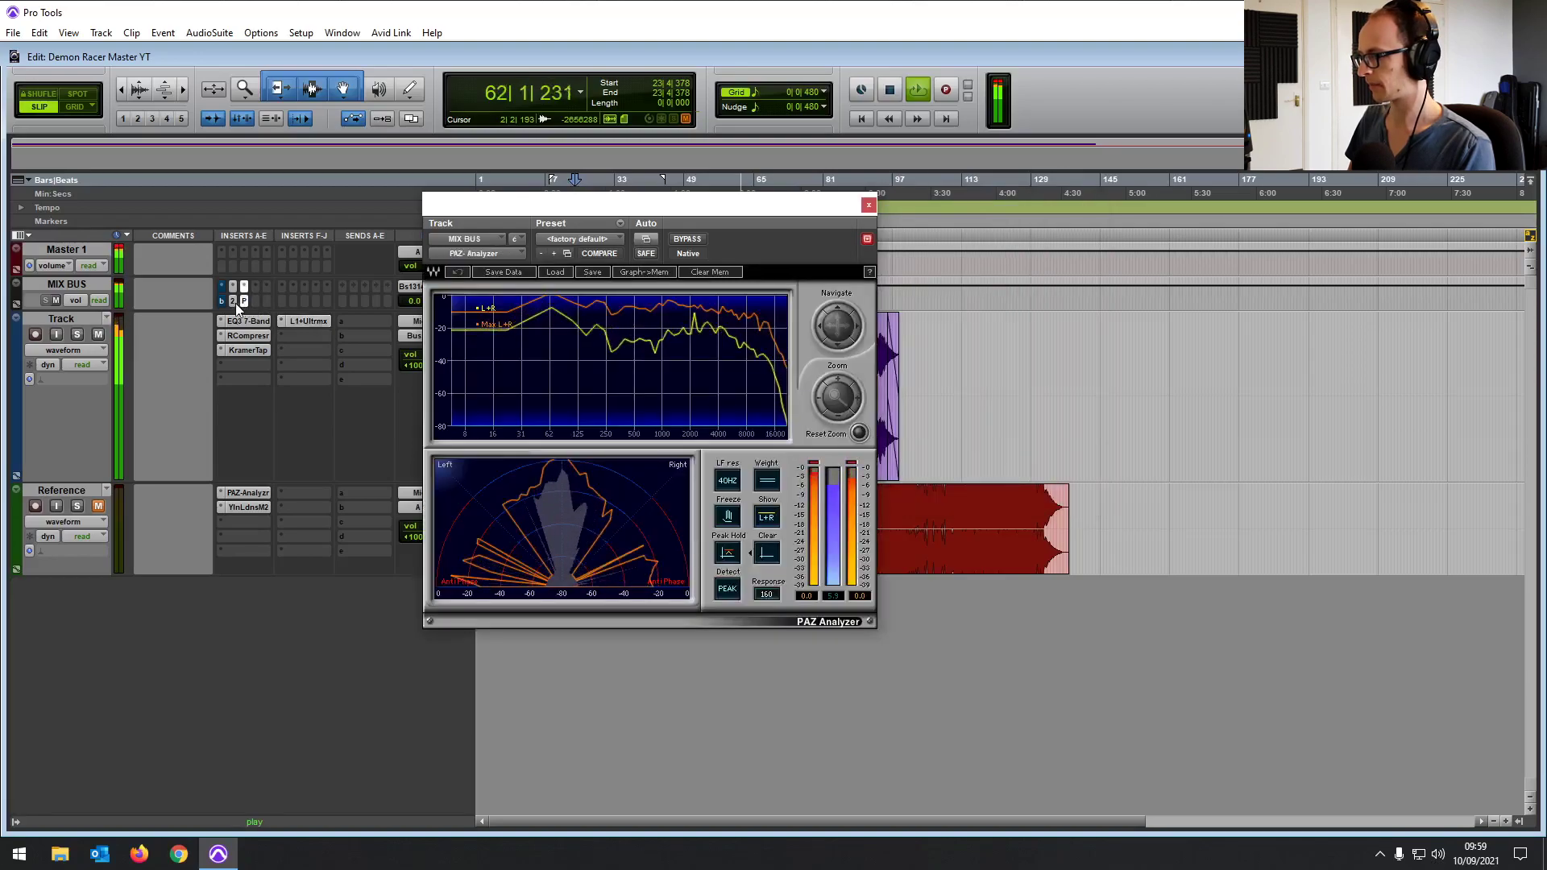
{"action": "left_click", "coordinate": [234, 302]}
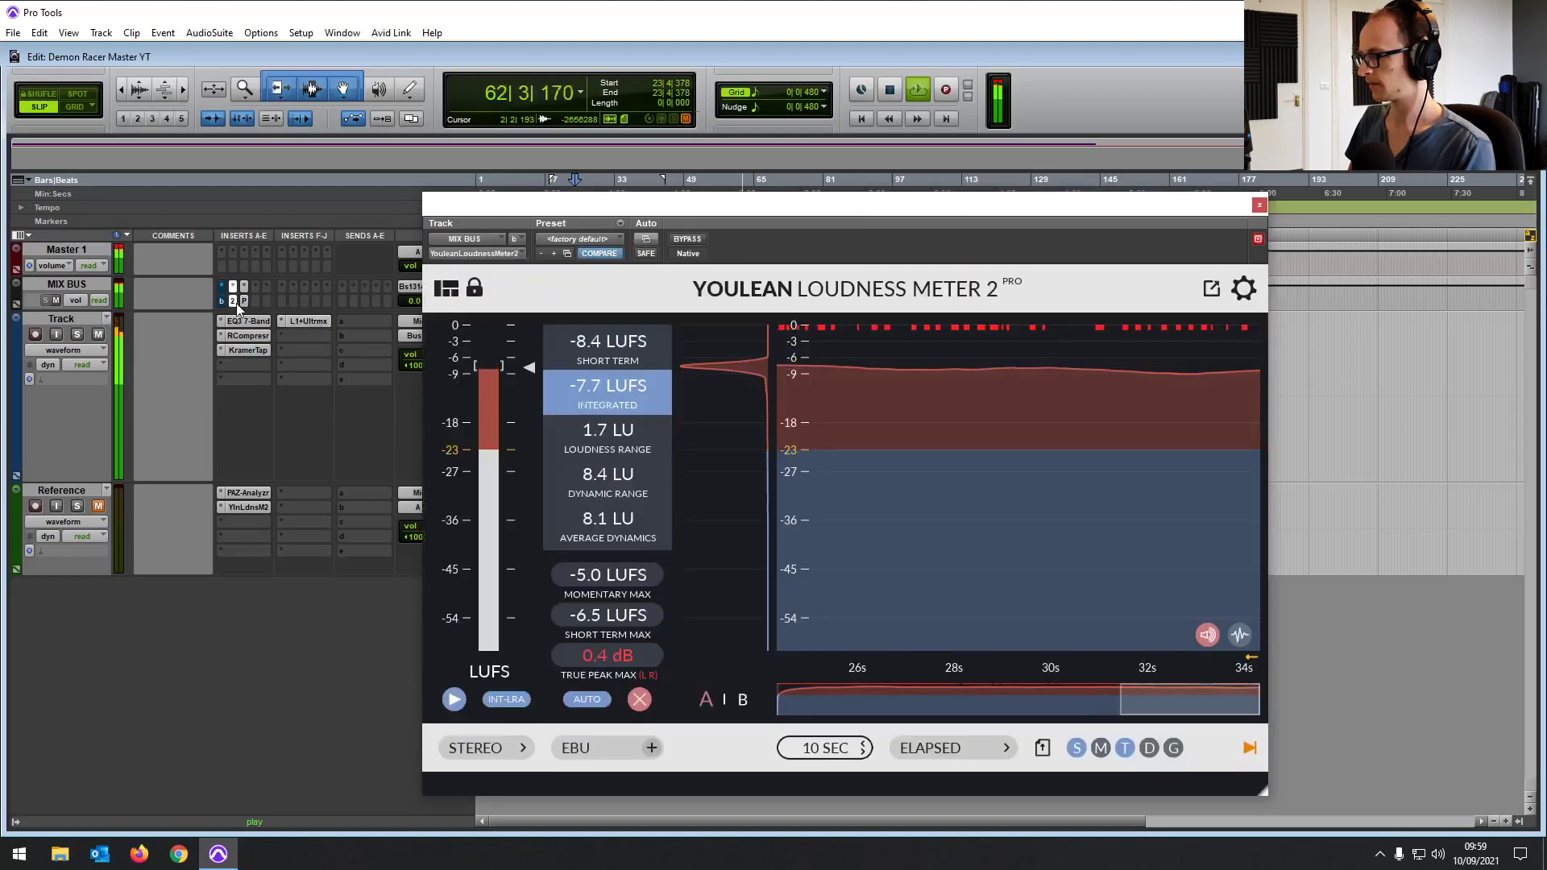
{"action": "left_click", "coordinate": [311, 321]}
{"action": "left_click_drag", "start_coordinate": [593, 379], "coordinate": [592, 379]}
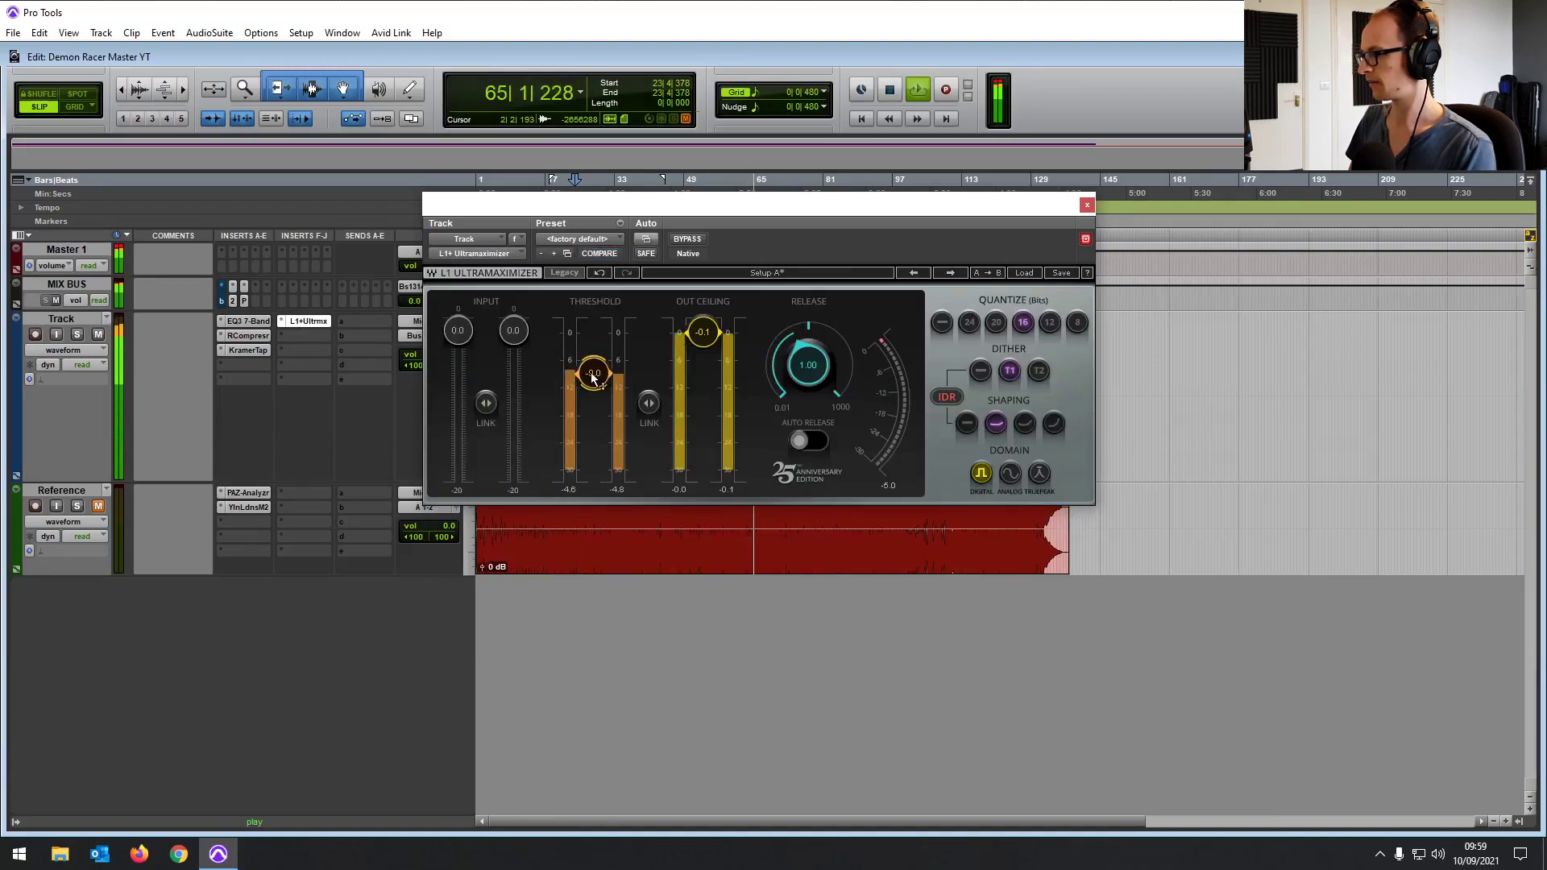
{"action": "left_click", "coordinate": [1087, 205]}
Stop playback and, in Grid mode, select from 94|4|000 to 100|1|000 over the end of the Demon Racer Mix clip
{"action": "key", "text": "space"}
{"action": "left_click", "coordinate": [900, 294]}
{"action": "key", "text": "ctrl+bracketright"}
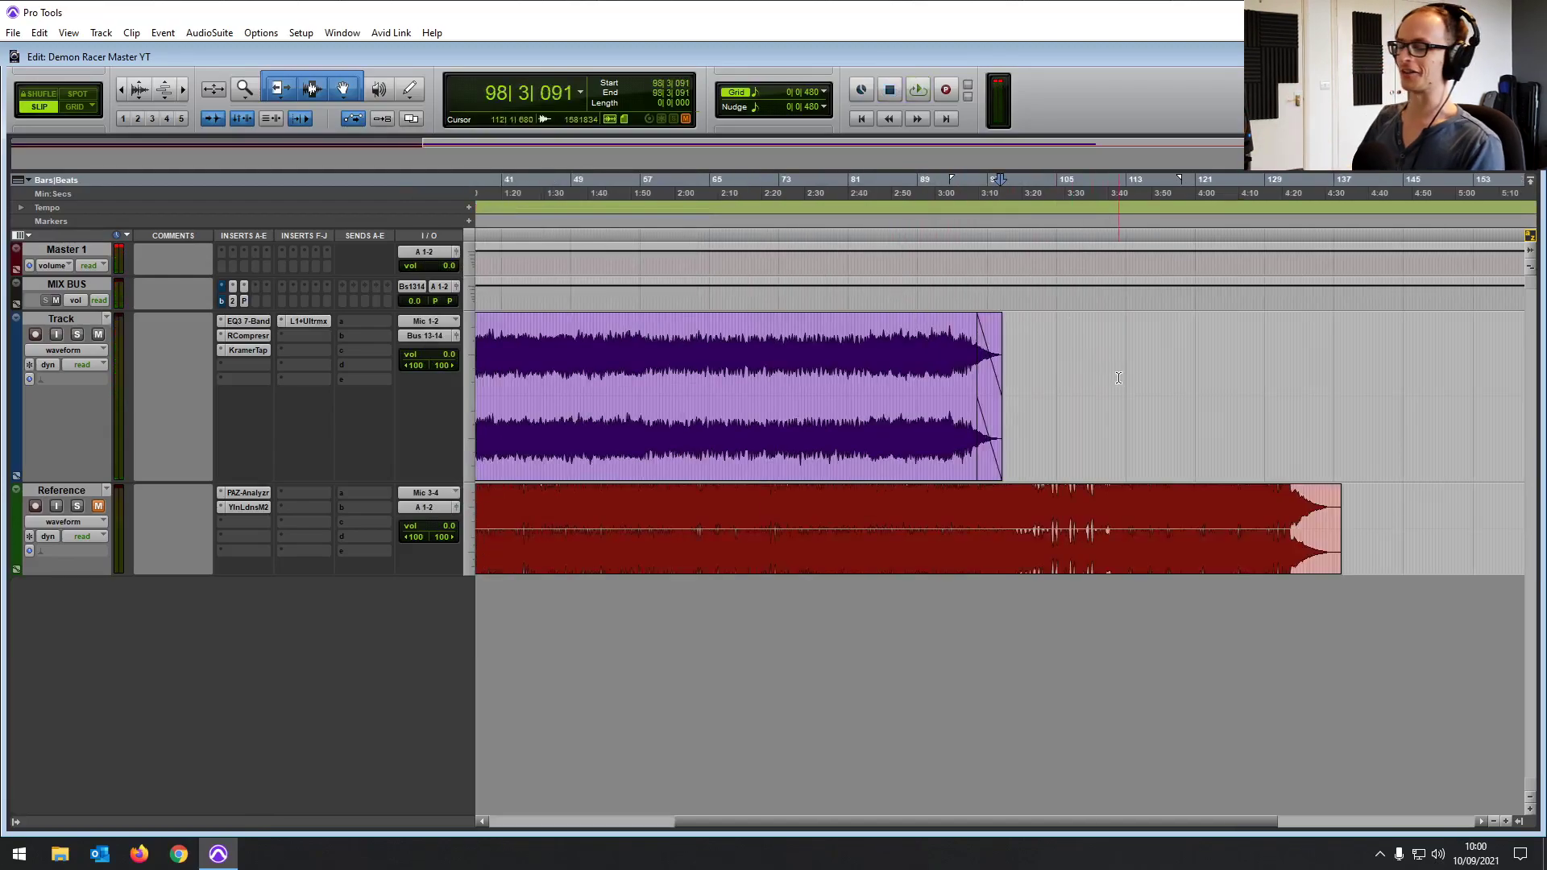
{"action": "key", "text": "ctrl+bracketright"}
{"action": "key", "text": "ctrl+bracketright"}
{"action": "key", "text": "ctrl+bracketright"}
{"action": "key", "text": "ctrl+bracketright"}
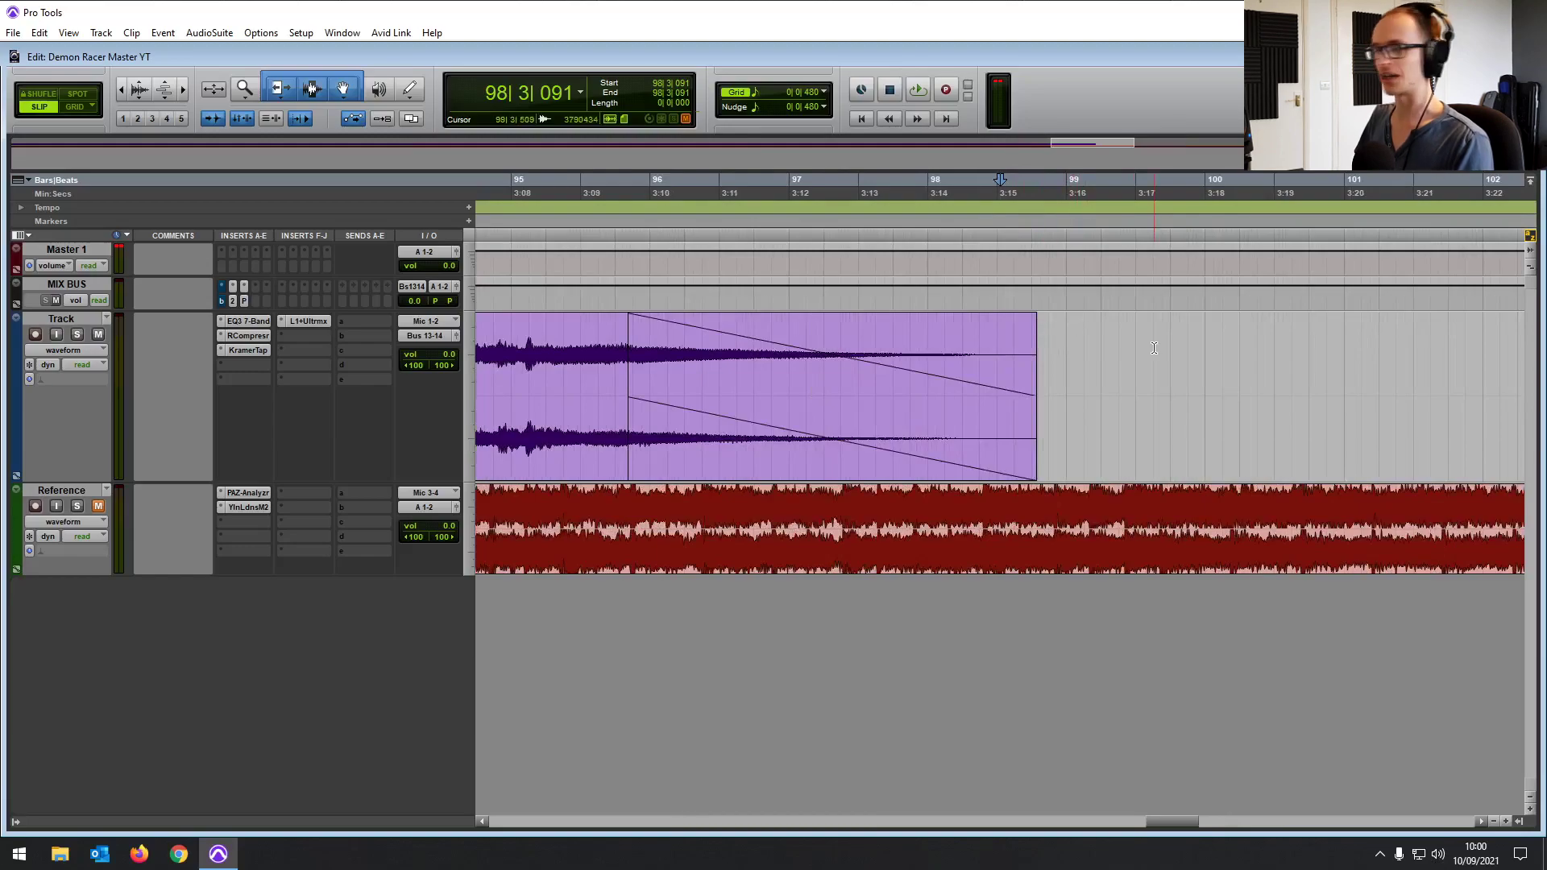
{"action": "left_click_drag", "start_coordinate": [1205, 339], "coordinate": [742, 347]}
{"action": "key", "text": "F4"}
{"action": "key", "text": "ctrl+bracketleft"}
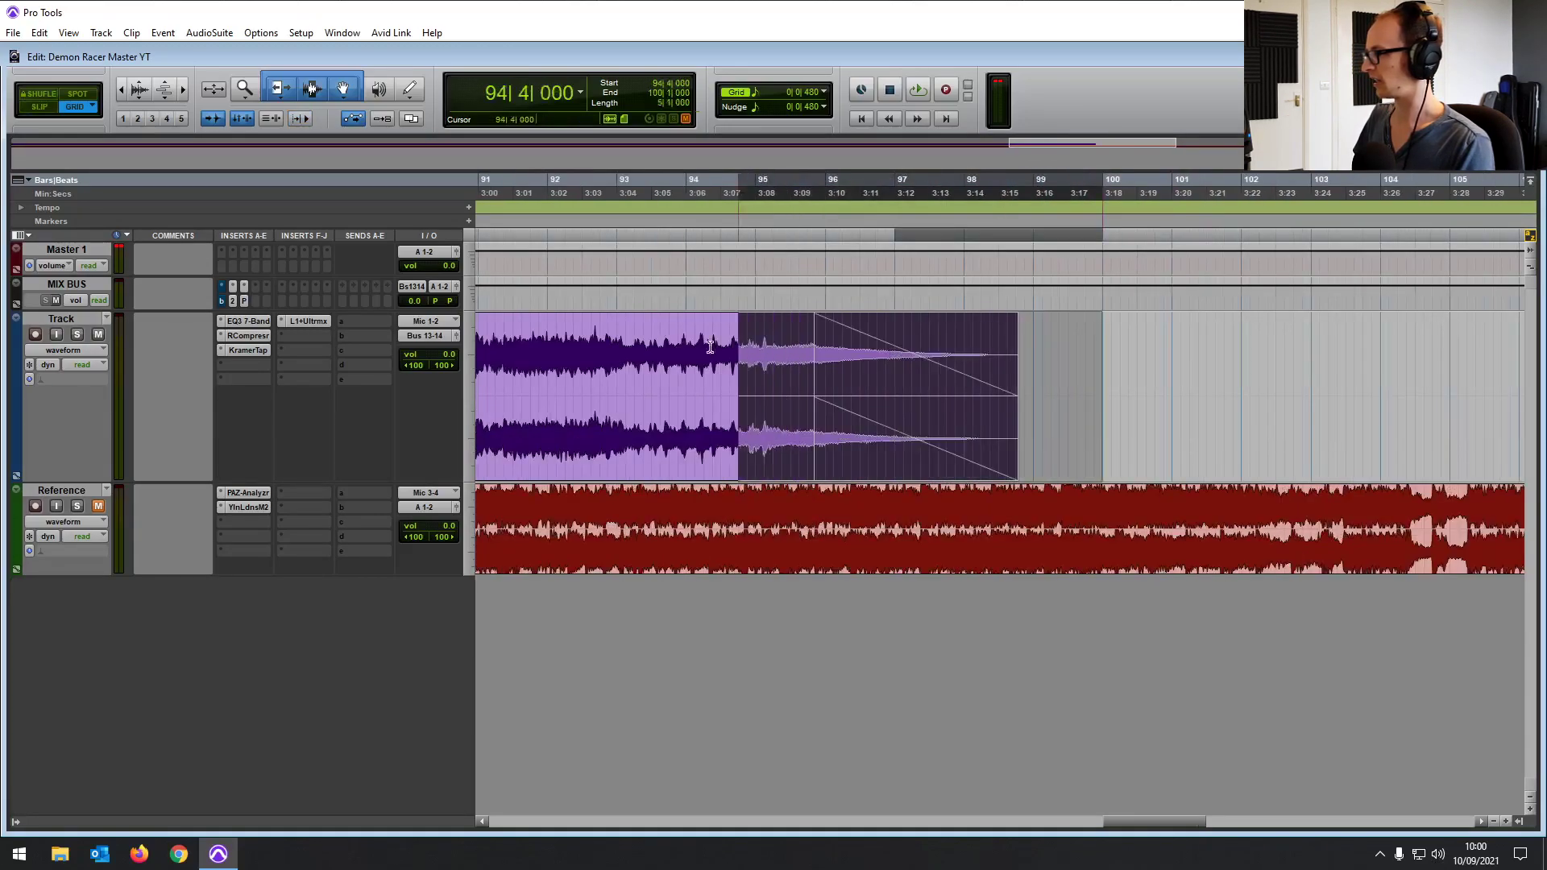
Extend the selection back to the session start so it spans 1|1|000 to 100|1|000
{"action": "key", "text": "shift+Return"}
{"action": "key", "text": "ctrl+bracketright"}
{"action": "key", "text": "ctrl+bracketright"}
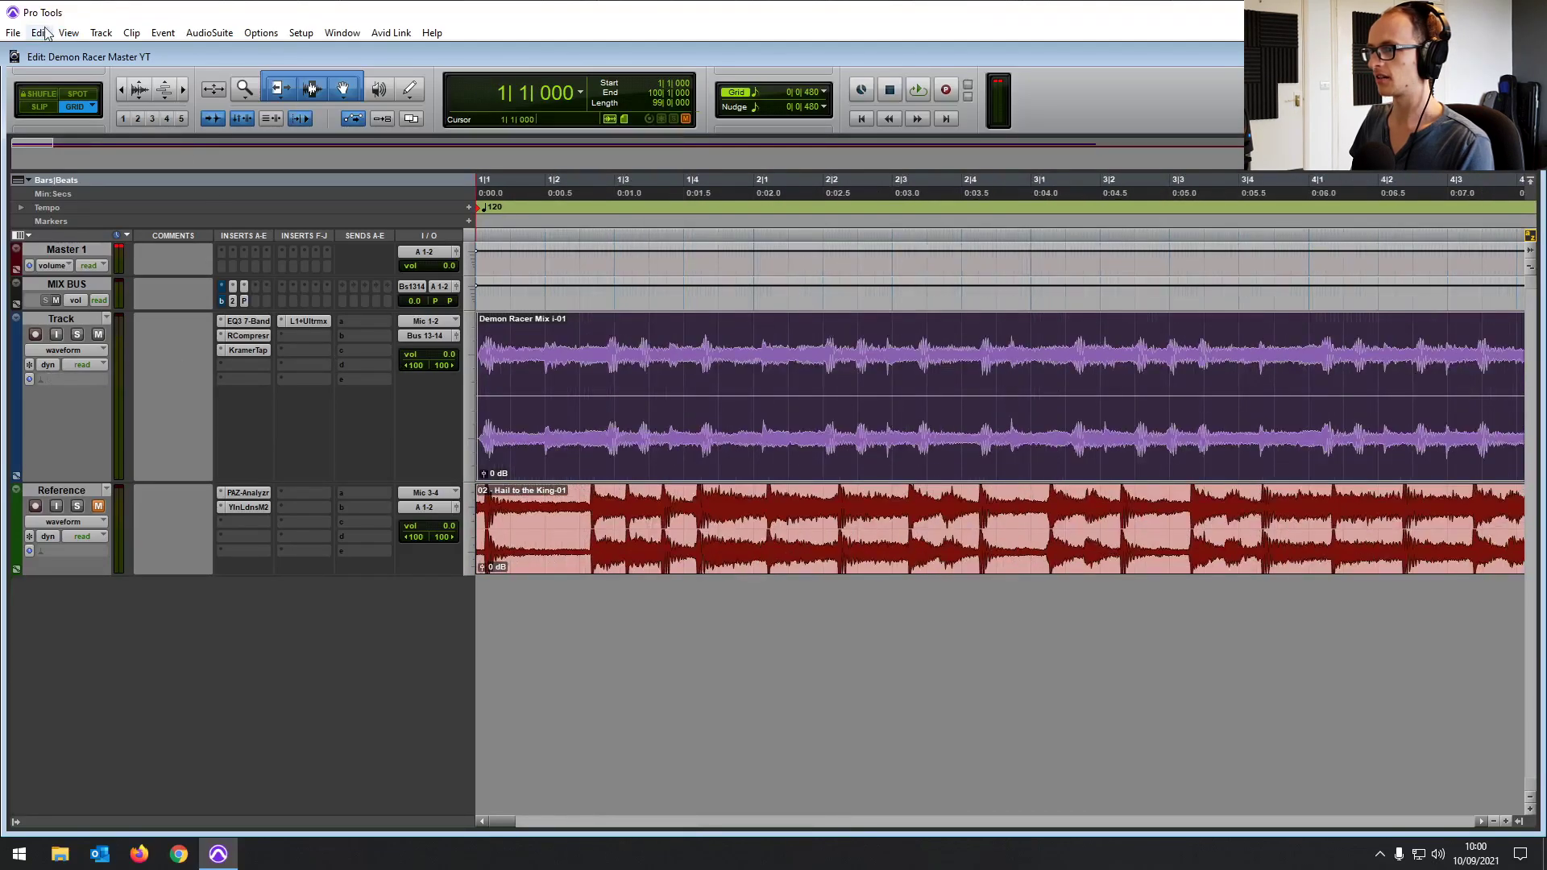
{"action": "key", "text": "ctrl+bracketleft"}
{"action": "key", "text": "ctrl+bracketleft"}
{"action": "key", "text": "ctrl+bracketleft"}
{"action": "key", "text": "ctrl+bracketleft"}
Bring up the MIX BUS PAZ Analyzer, switch to its Youlean Loudness Meter 2 and move the meter window clear of the tracks
{"action": "left_click", "coordinate": [244, 301]}
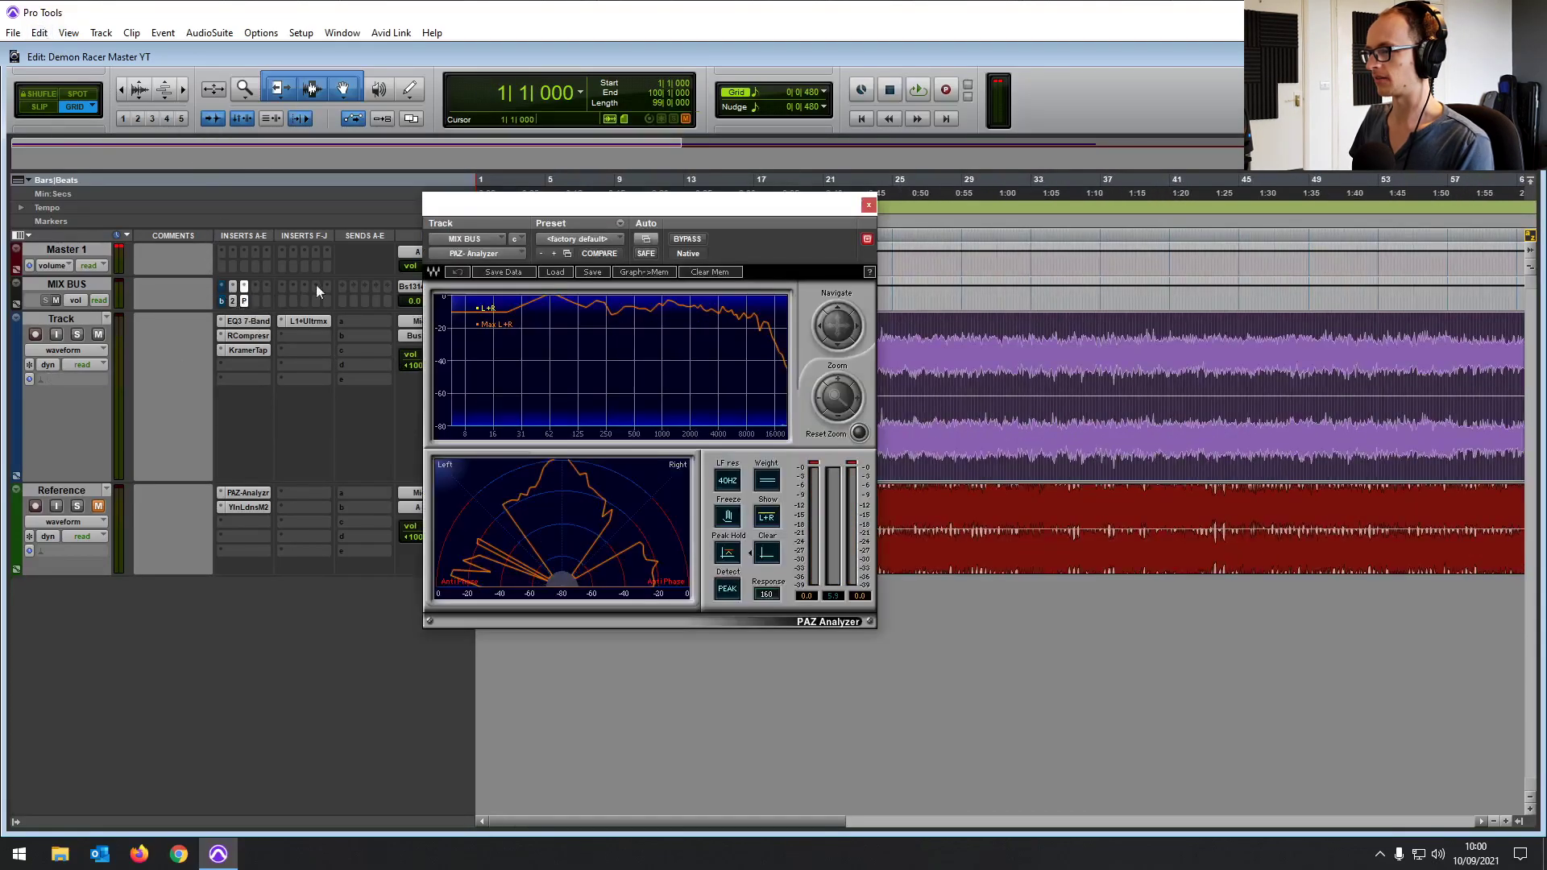
{"action": "left_click", "coordinate": [232, 302]}
{"action": "left_click_drag", "start_coordinate": [564, 218], "coordinate": [217, 234]}
Bounce the mix offline as a 16 Bit WAV named Demon Racer Master YT, check the integrated loudness and close the loudness meter
{"action": "left_click", "coordinate": [13, 32]}
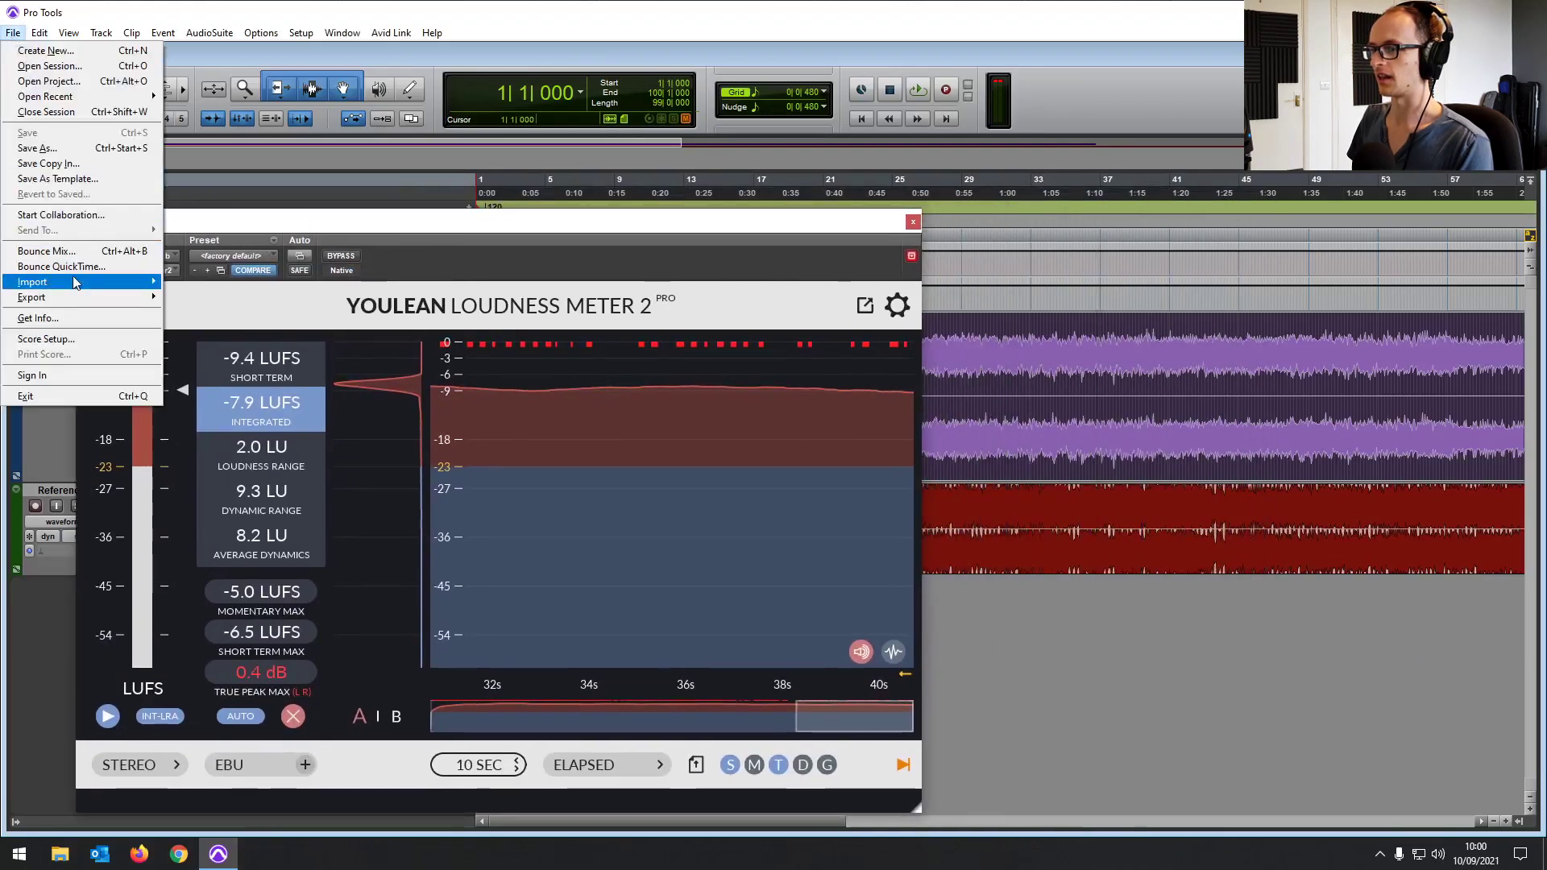
{"action": "left_click", "coordinate": [327, 266]}
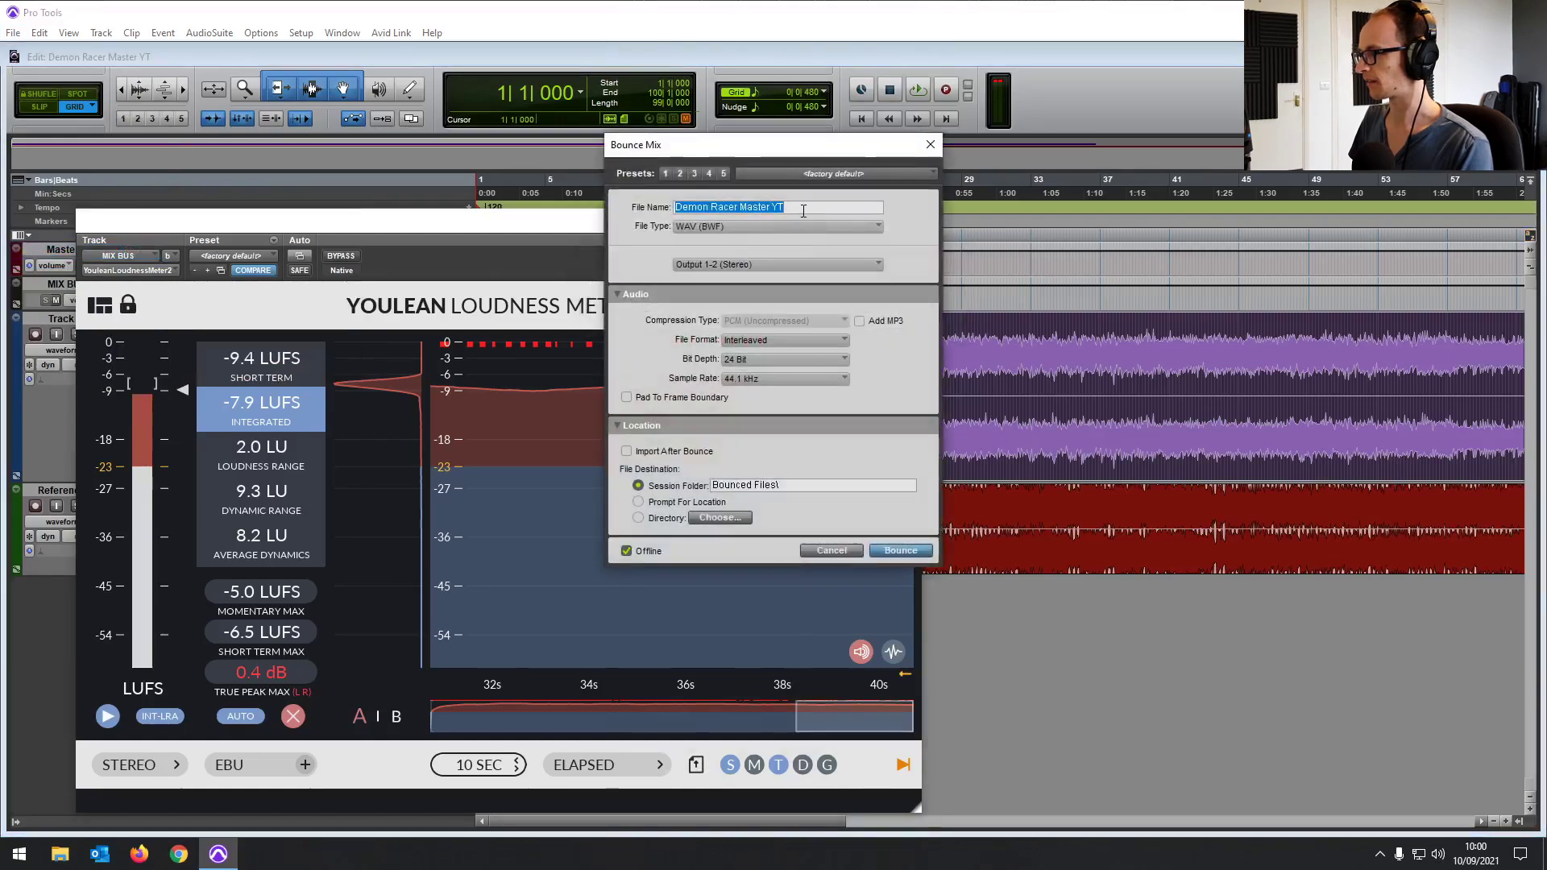
{"action": "left_click", "coordinate": [797, 360]}
{"action": "left_click", "coordinate": [806, 360]}
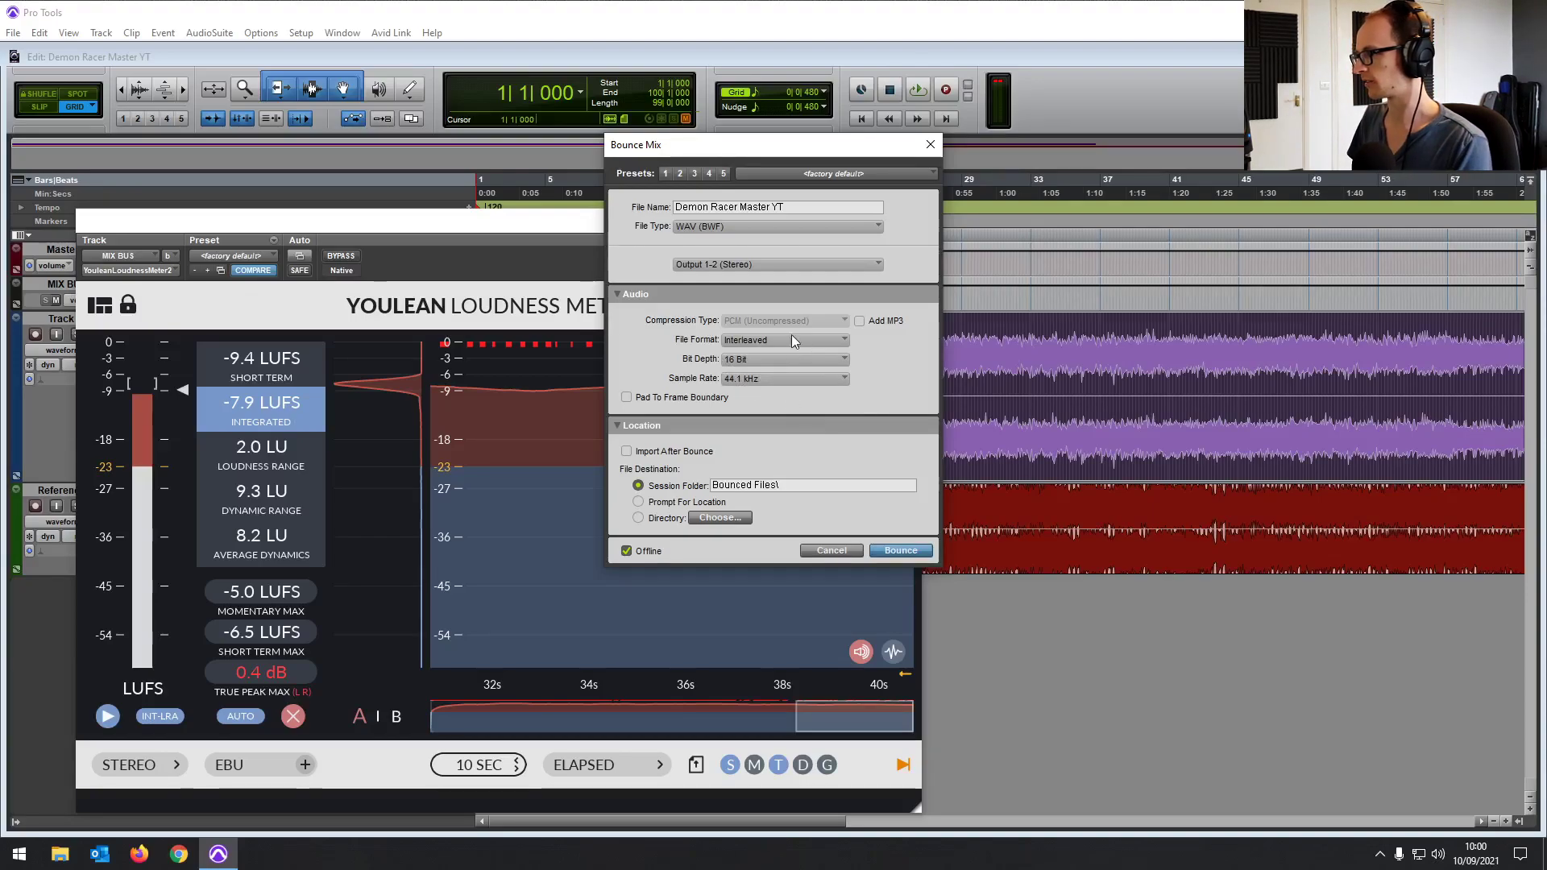
{"action": "left_click", "coordinate": [903, 551]}
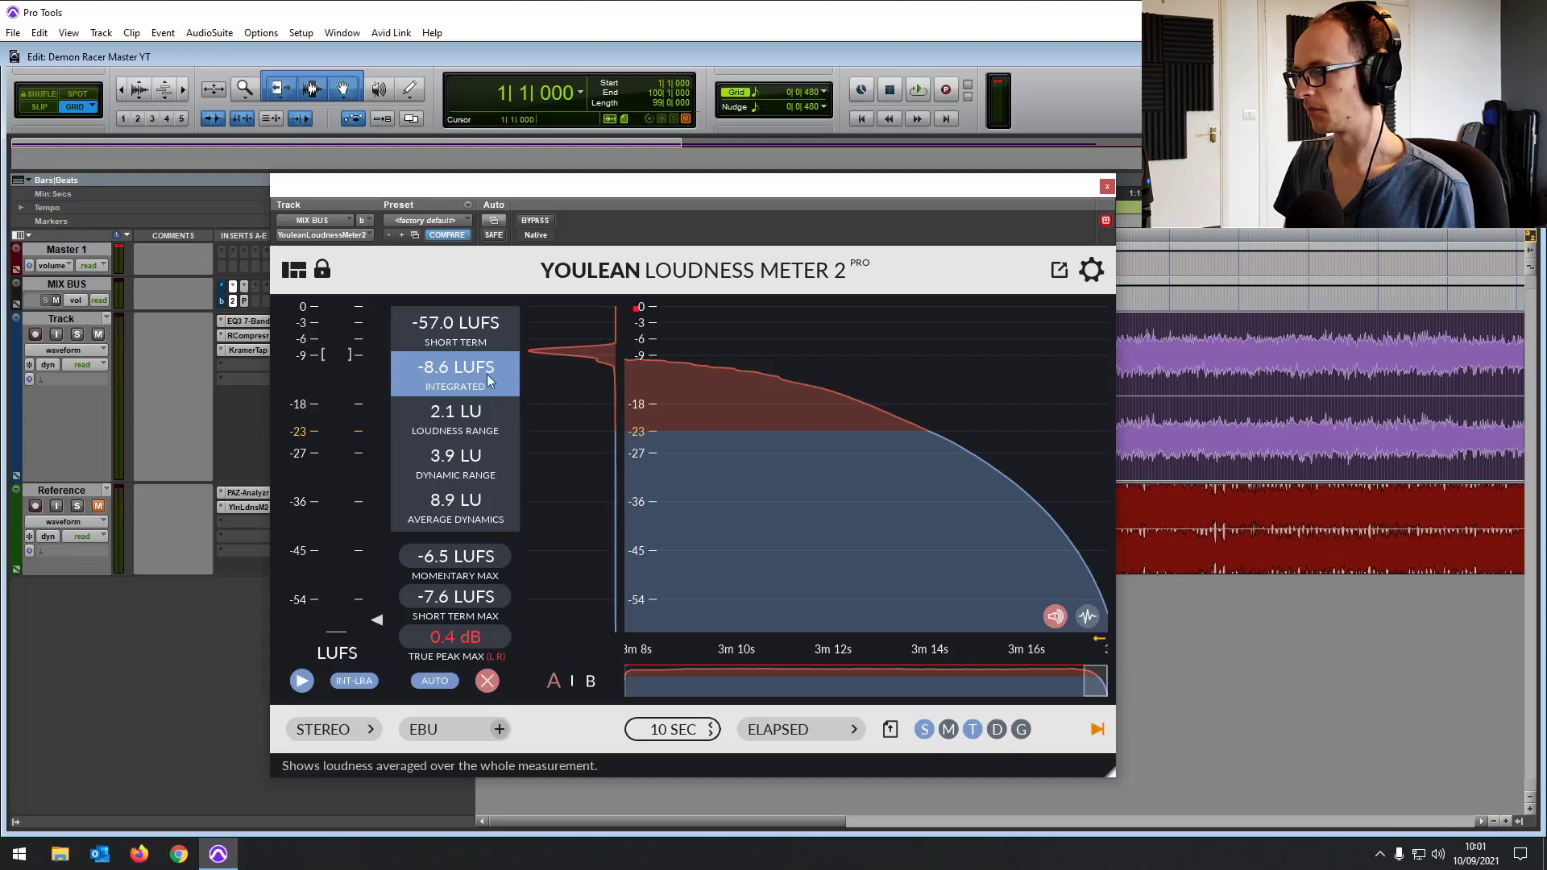
{"action": "left_click", "coordinate": [1107, 186]}
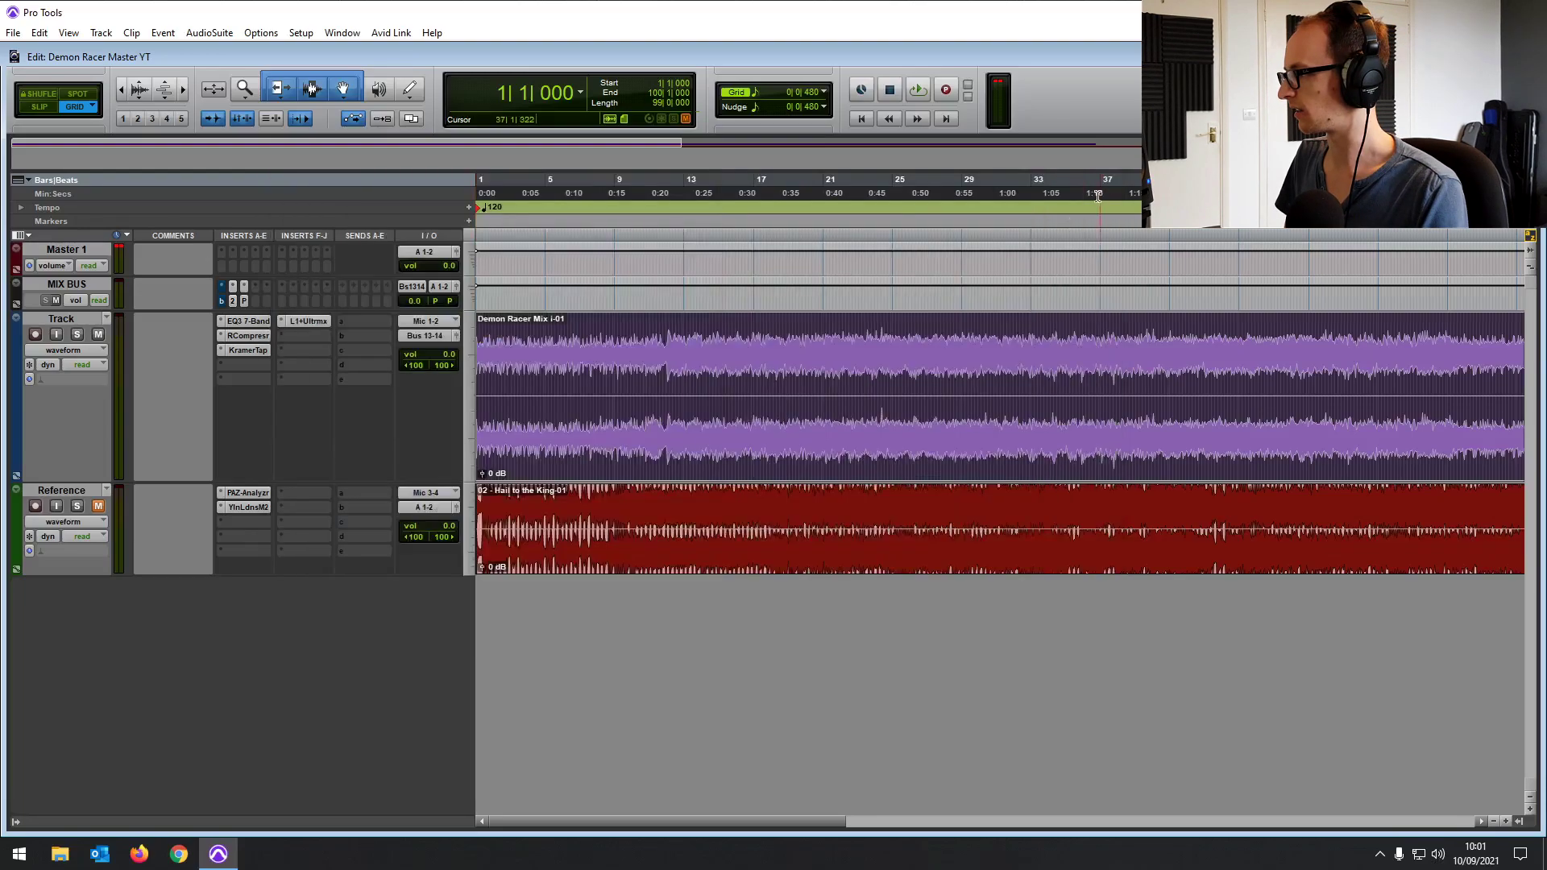
Show both full clips in the timeline and place the edit cursor at 41|1|480 in the Demon Racer Mix clip
{"action": "left_click", "coordinate": [819, 348]}
{"action": "key", "text": "ctrl+["}
{"action": "key", "text": "ctrl+["}
{"action": "left_click", "coordinate": [625, 355]}
{"action": "left_click", "coordinate": [649, 340]}
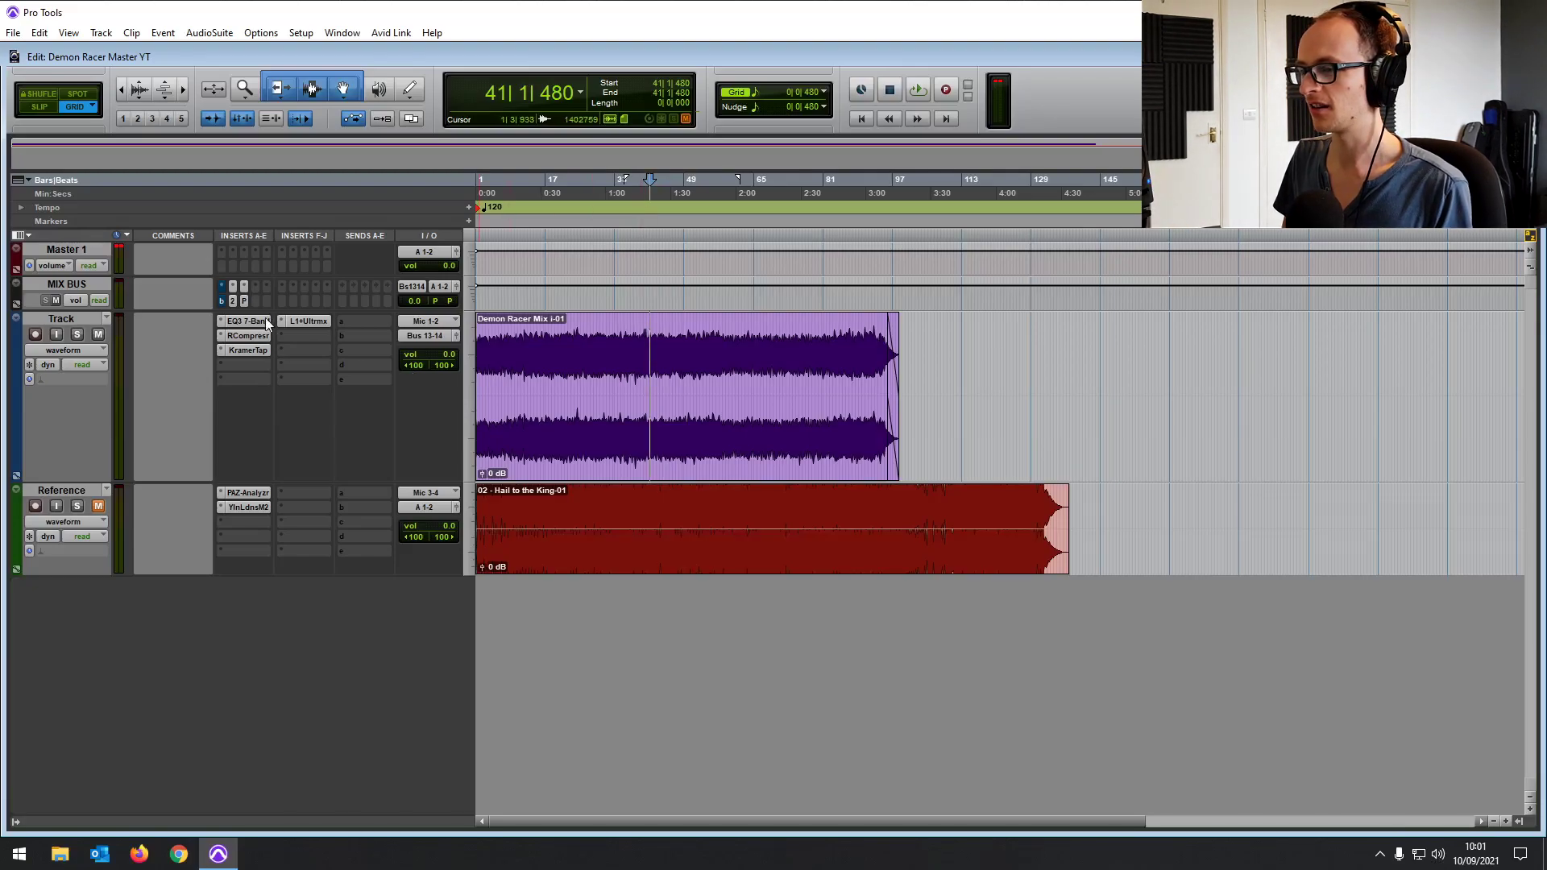
Inspect the bypassed bx_solo plug-in on the MIX BUS track and close it
{"action": "left_click", "coordinate": [222, 301]}
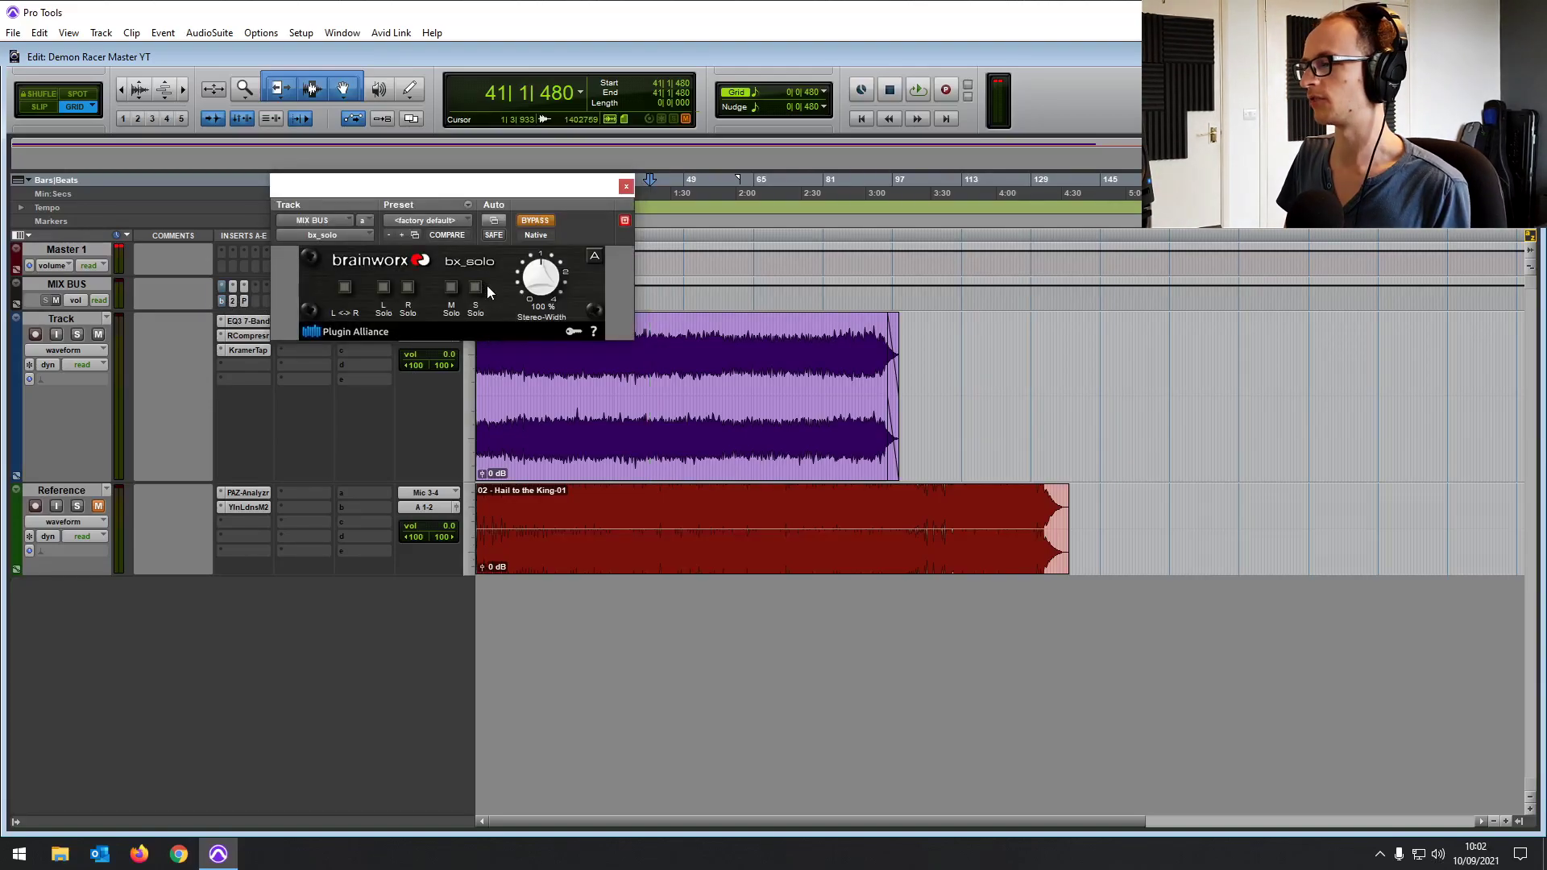
{"action": "left_click", "coordinate": [626, 187]}
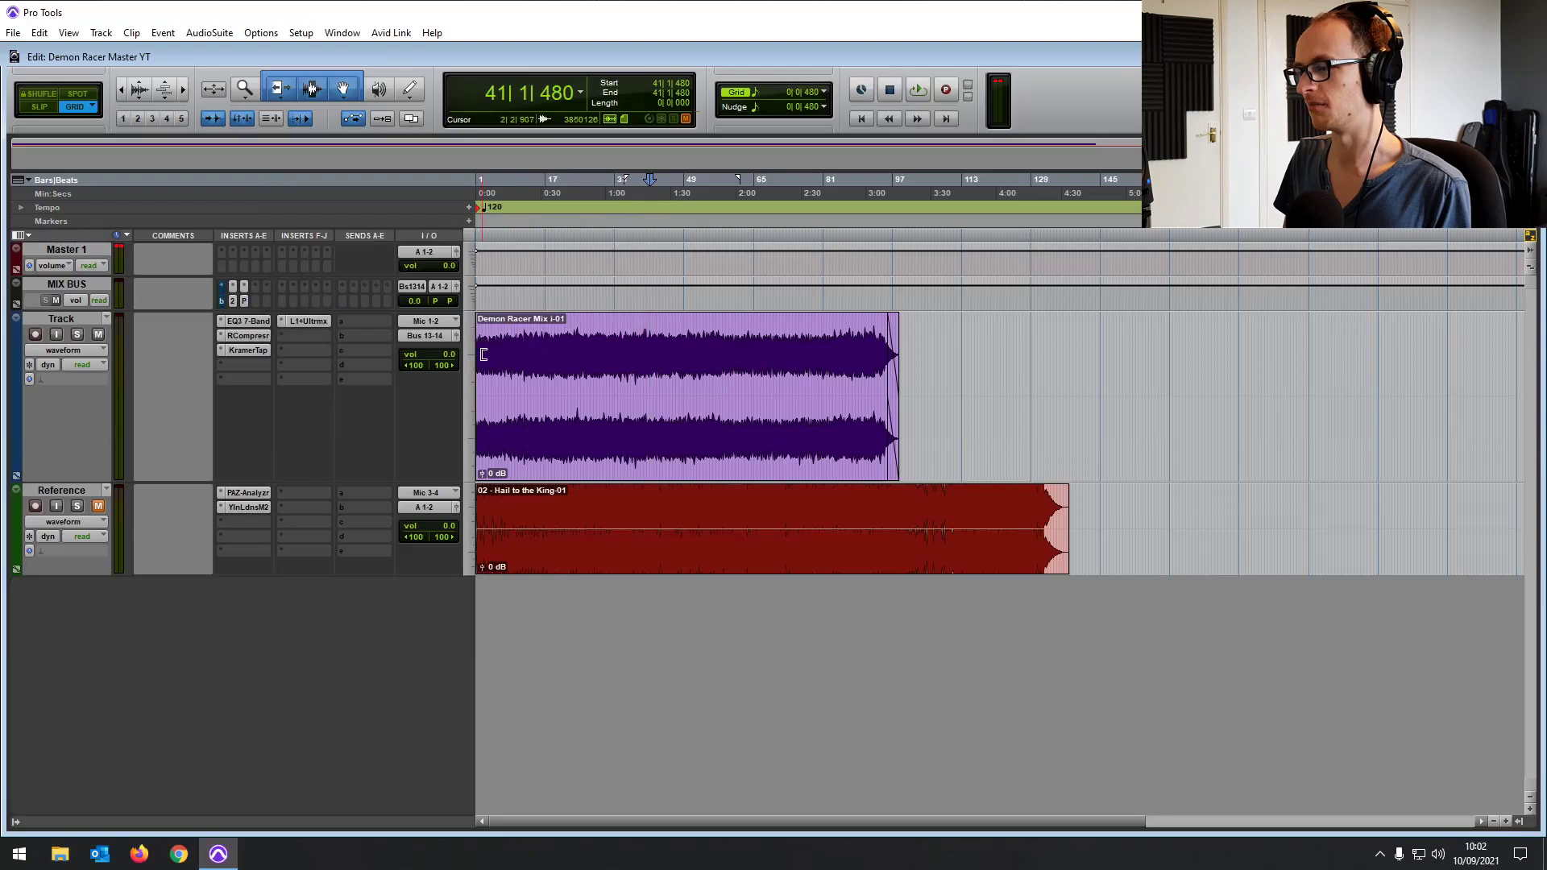